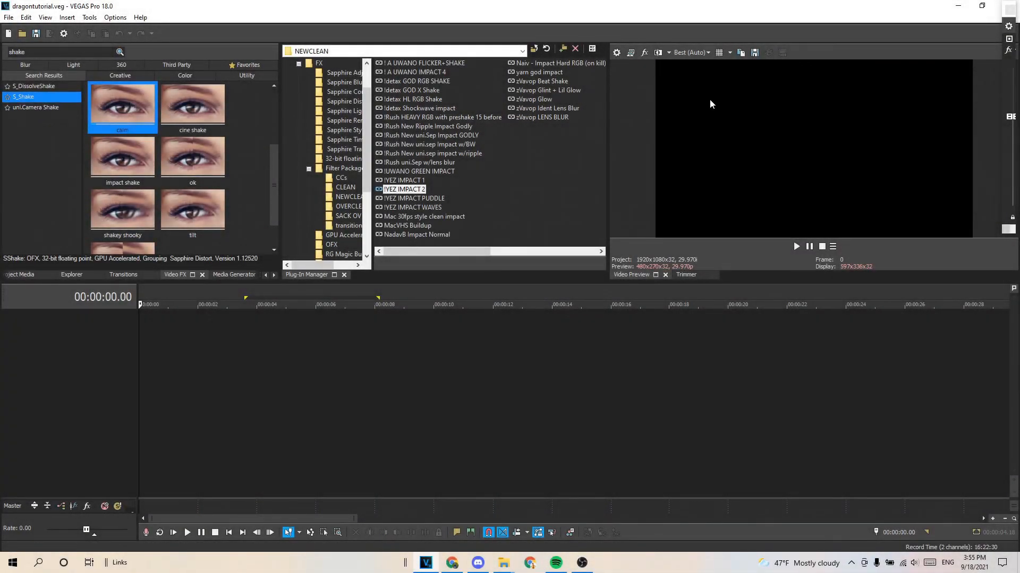
{"action": "mouse_move", "coordinate": [510, 560]}
{"action": "left_click", "coordinate": [179, 330]}
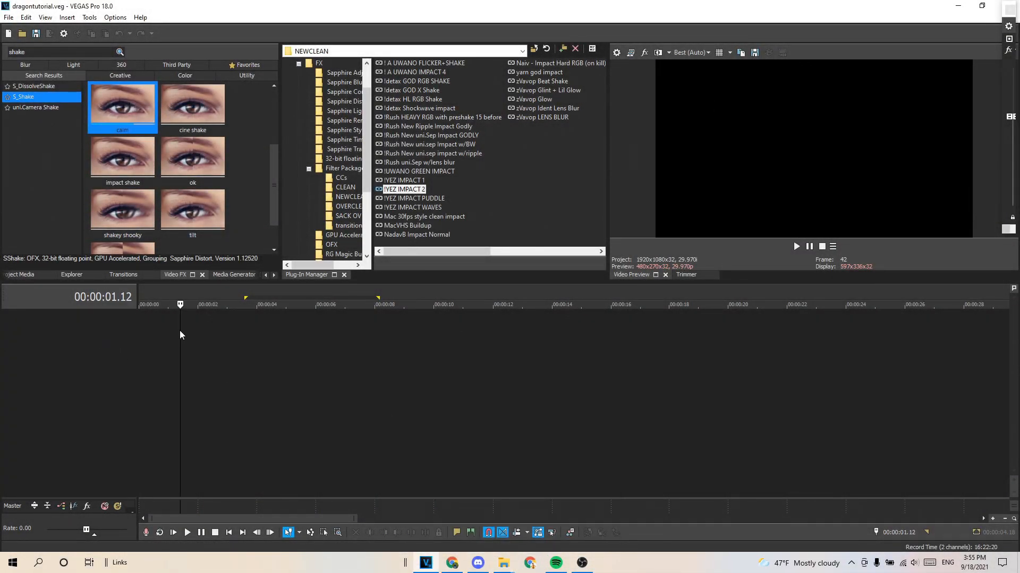
{"action": "left_click", "coordinate": [139, 350]}
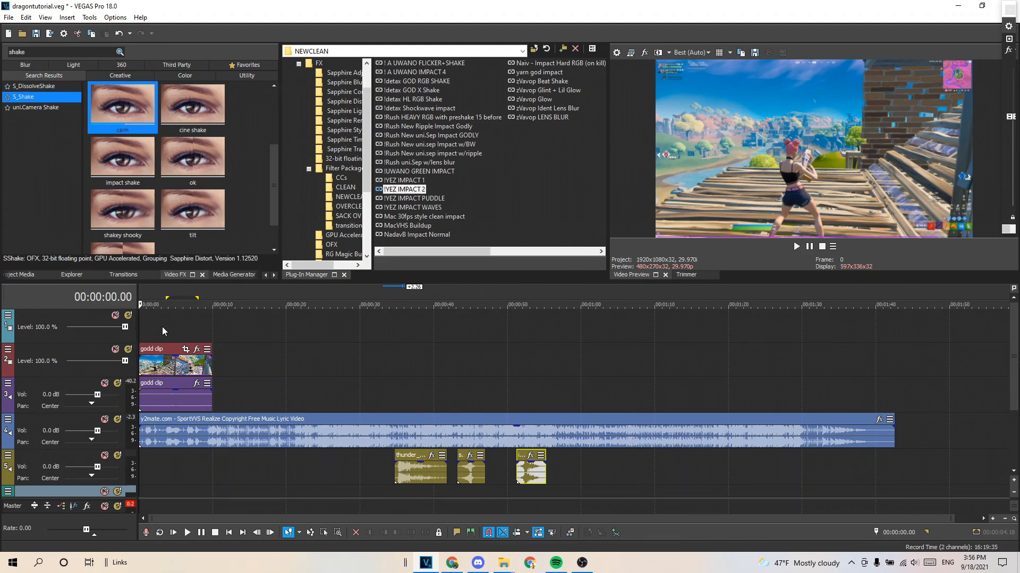
Step: Look over the gameplay clip, the music track and the sound effects laid out on the timeline
{"action": "scroll", "coordinate": [207, 349], "scroll_direction": "up", "scroll_amount": 3}
{"action": "scroll", "coordinate": [223, 361], "scroll_direction": "down", "scroll_amount": 2}
{"action": "left_click", "coordinate": [186, 365]}
{"action": "left_click", "coordinate": [141, 351]}
{"action": "scroll", "coordinate": [401, 449], "scroll_direction": "down", "scroll_amount": 2}
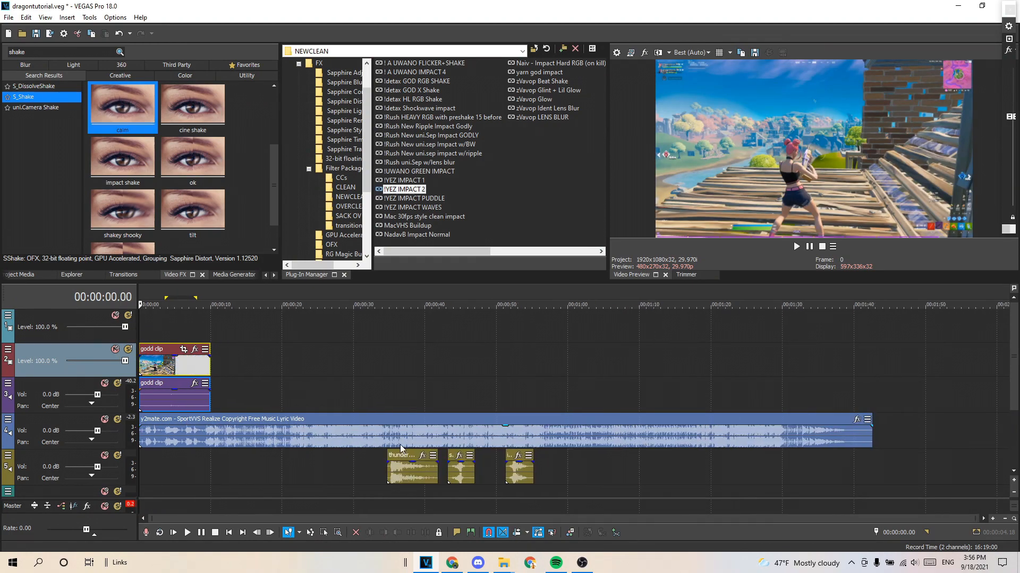
{"action": "left_click_drag", "start_coordinate": [1015, 379], "coordinate": [1015, 429]}
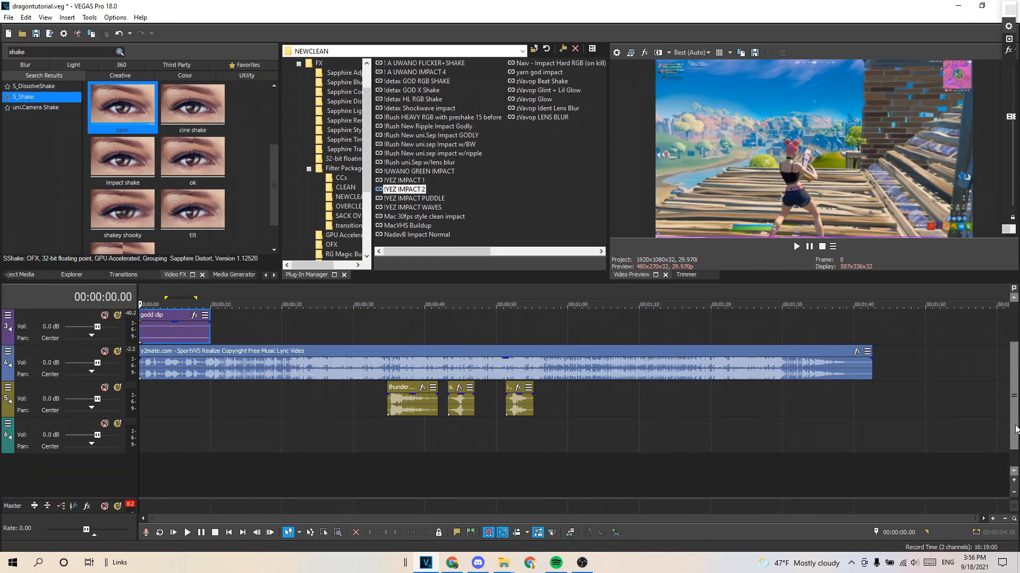
{"action": "left_click", "coordinate": [246, 353]}
{"action": "left_click", "coordinate": [142, 354]}
{"action": "left_click_drag", "start_coordinate": [1015, 391], "coordinate": [1014, 343]}
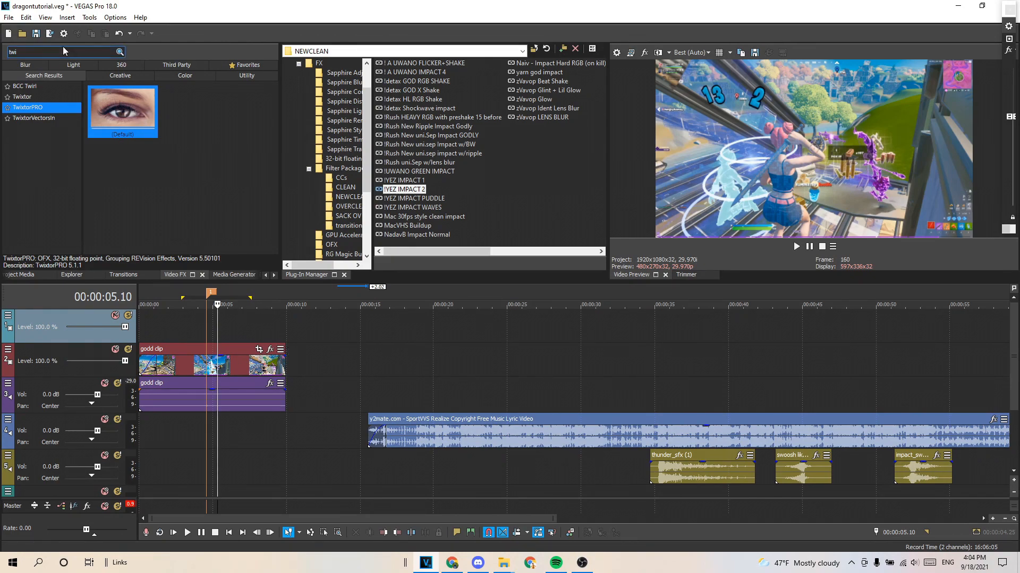
Step: Apply TwixtorPRO to the godd clip video event and play the clip back from 00:00:01.16
{"action": "left_click_drag", "start_coordinate": [245, 363], "coordinate": [246, 363]}
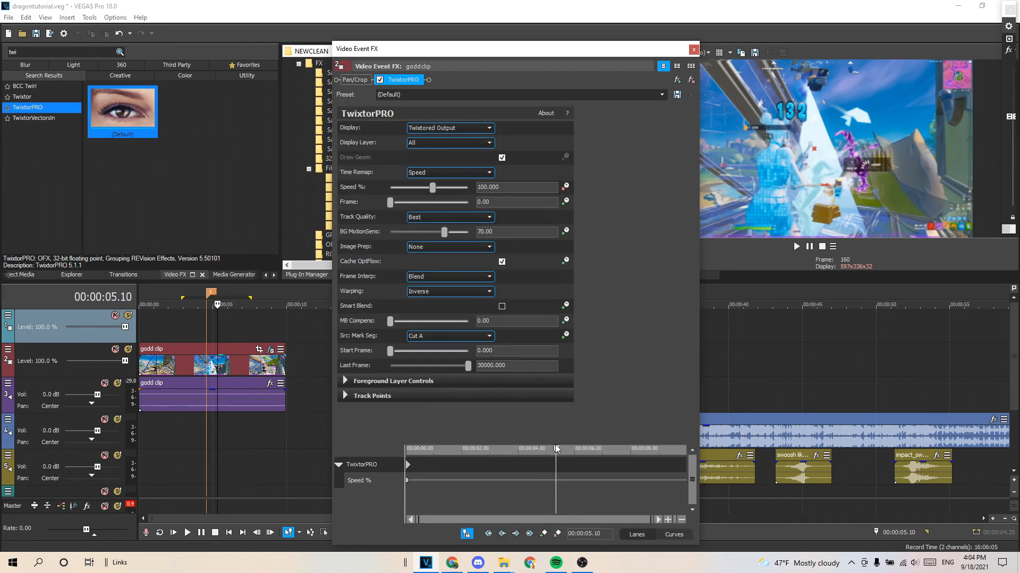
{"action": "left_click_drag", "start_coordinate": [555, 448], "coordinate": [450, 448]}
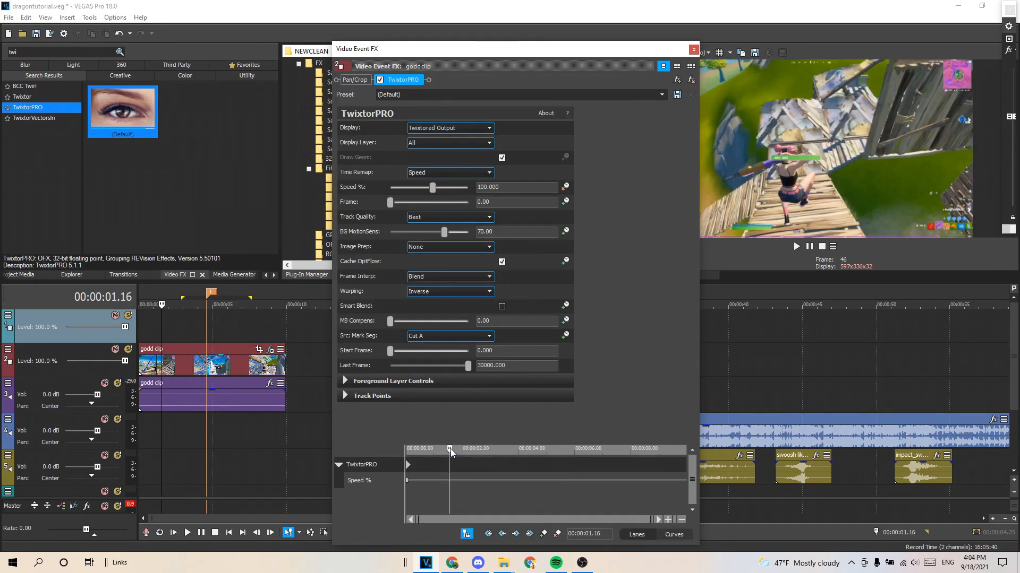
{"action": "key", "text": "space"}
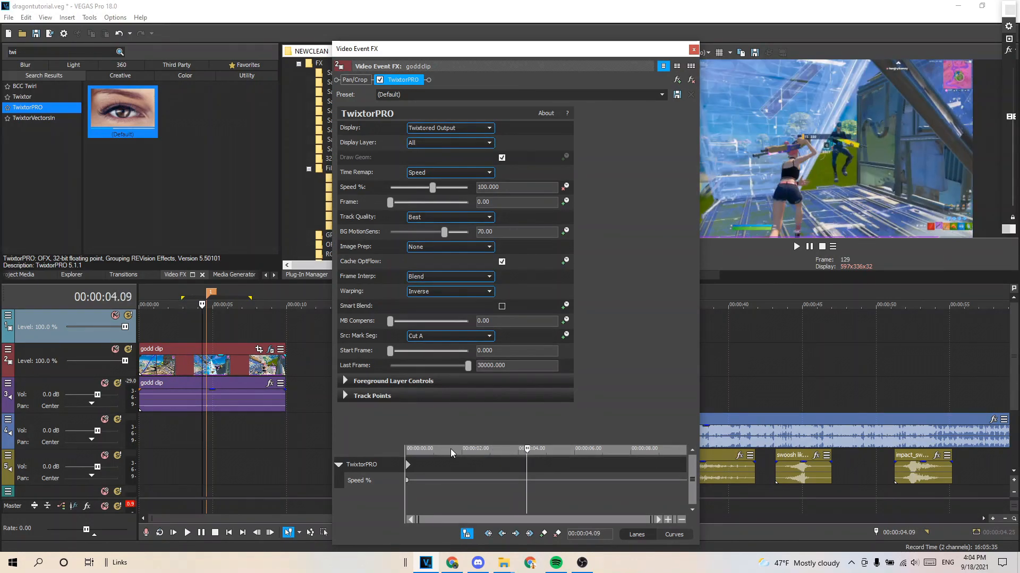
Step: Add a TwixtorPRO Speed % keyframe of 30 at 00:00:04.07
{"action": "key", "text": "Left"}
{"action": "key", "text": "Left"}
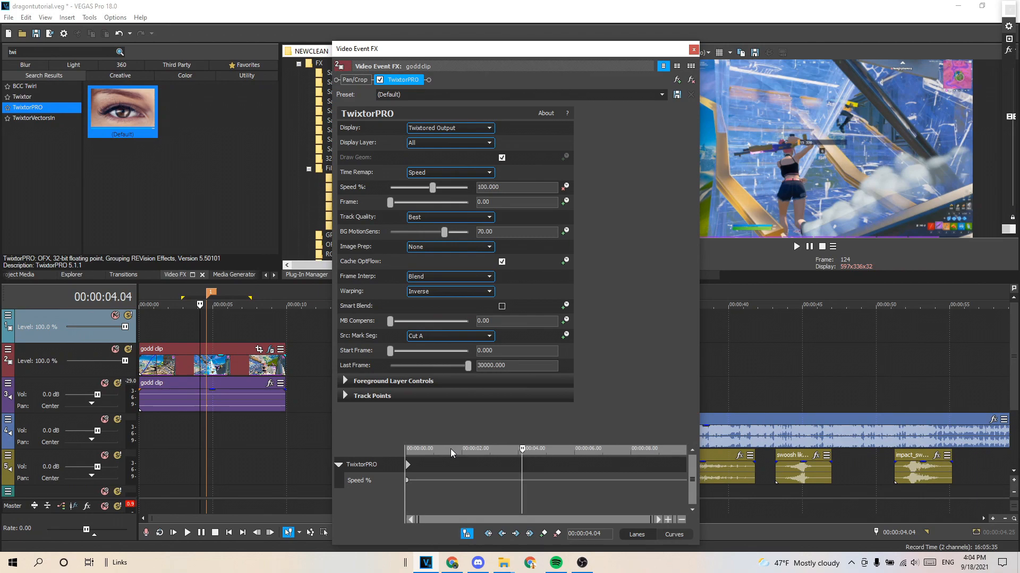
{"action": "key", "text": "Right"}
{"action": "key", "text": "Right"}
{"action": "key", "text": "Right"}
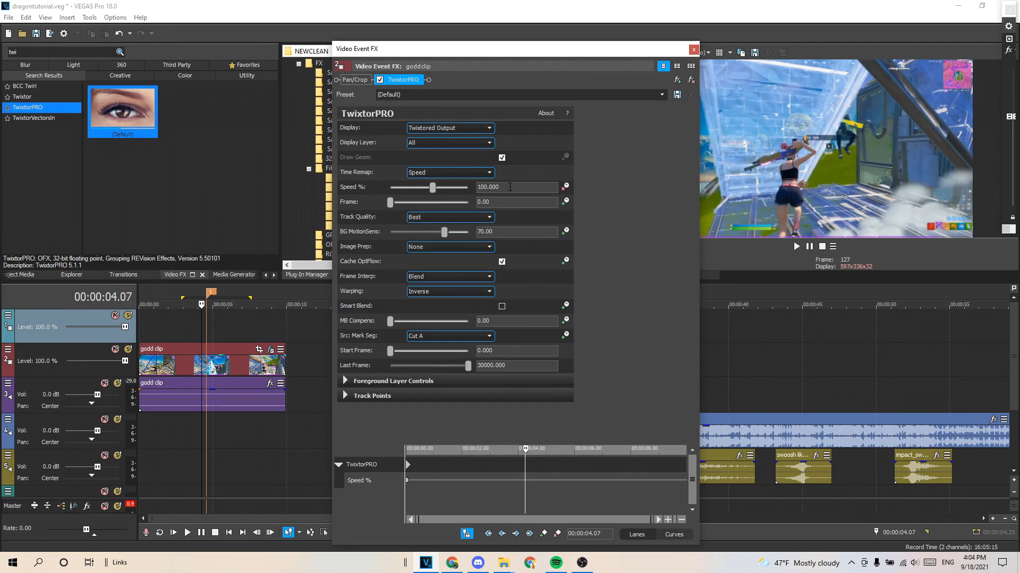
{"action": "double_click", "coordinate": [508, 187]}
{"action": "type", "text": "30"}
{"action": "key", "text": "Return"}
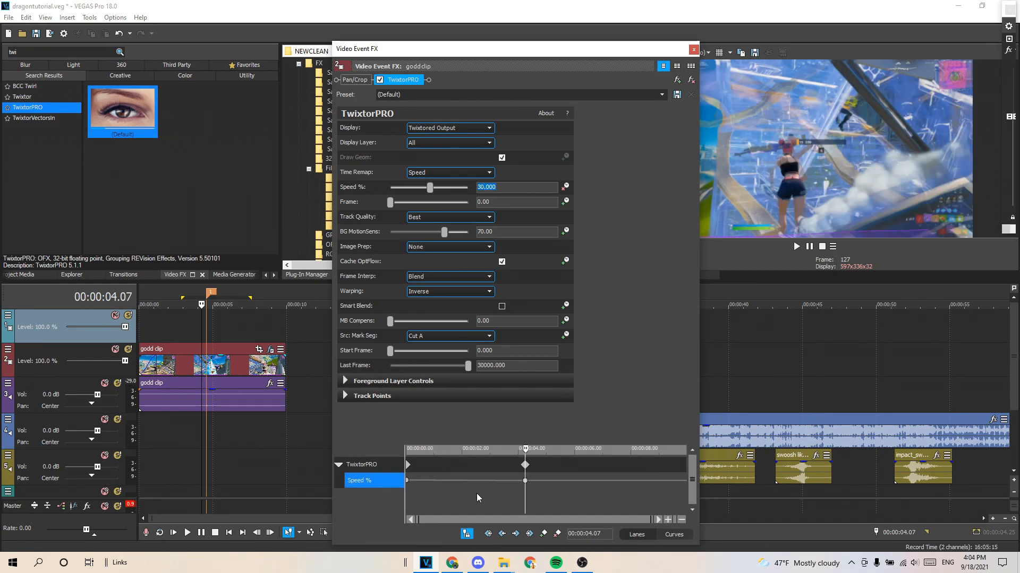
Step: Add a Speed % keyframe of 100 at 00:00:04.04, just before the first slow-motion keyframe
{"action": "left_click", "coordinate": [525, 480]}
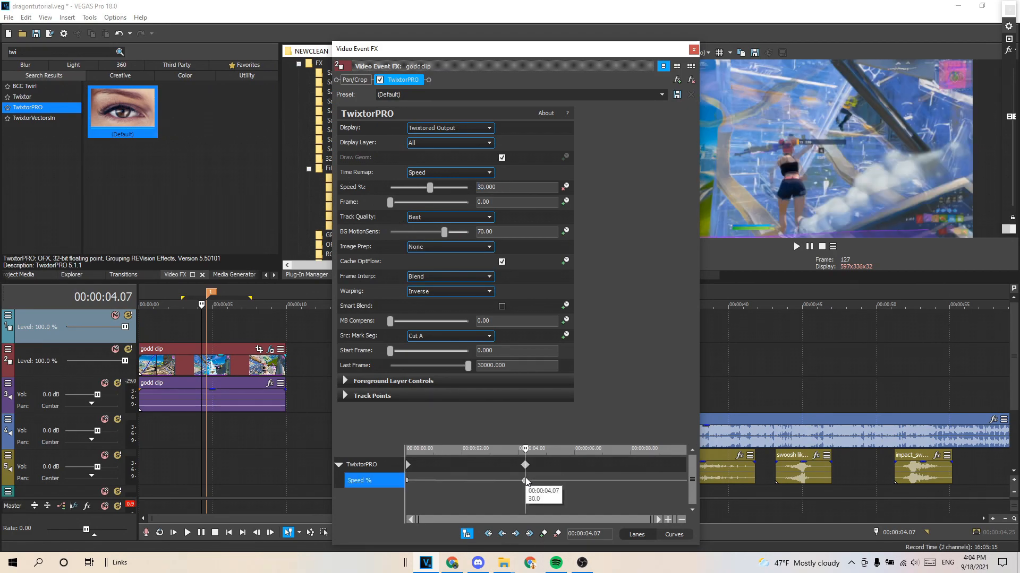
{"action": "key", "text": "Left"}
{"action": "key", "text": "Left"}
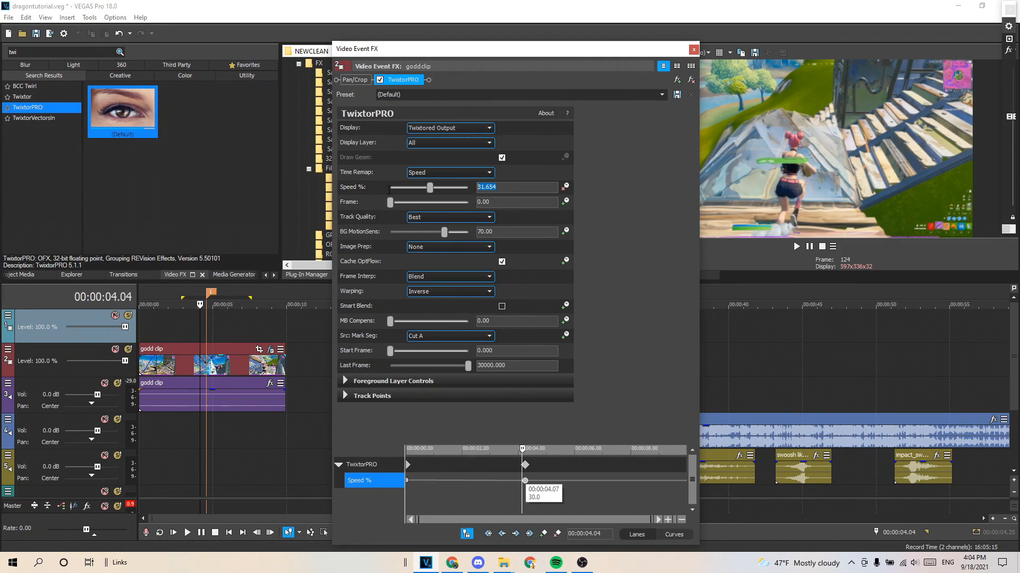
{"action": "left_click_drag", "start_coordinate": [503, 187], "coordinate": [288, 195]}
{"action": "type", "text": "100"}
{"action": "key", "text": "Return"}
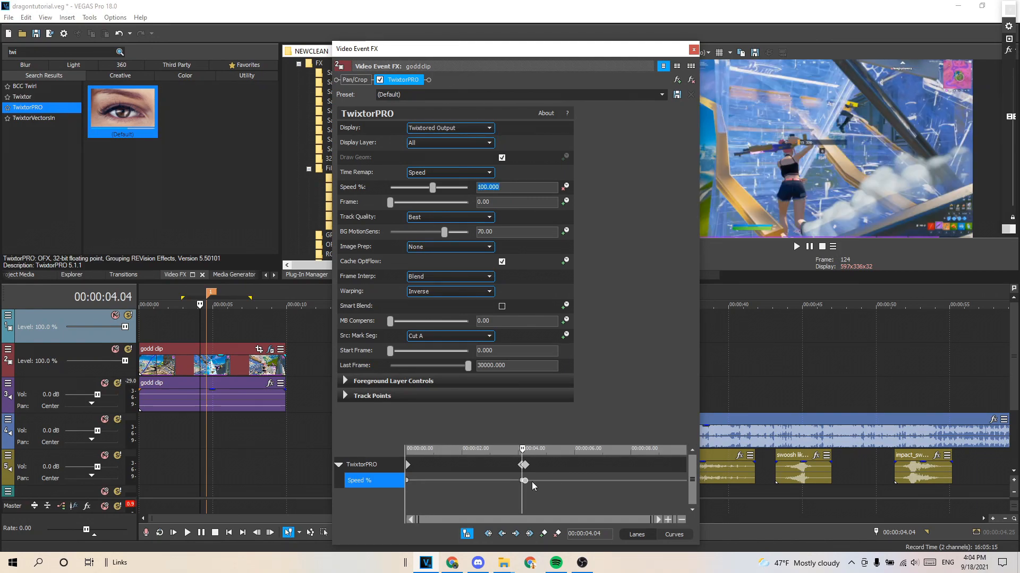
Step: Add a Speed % keyframe of 260 at 00:00:05.17, where the slow motion ends
{"action": "left_click", "coordinate": [525, 480]}
{"action": "left_click_drag", "start_coordinate": [526, 450], "coordinate": [566, 447]}
{"action": "key", "text": "Left"}
{"action": "key", "text": "Left"}
{"action": "key", "text": "Left"}
{"action": "key", "text": "Left"}
{"action": "key", "text": "Left"}
{"action": "key", "text": "Right"}
{"action": "left_click_drag", "start_coordinate": [508, 187], "coordinate": [240, 176]}
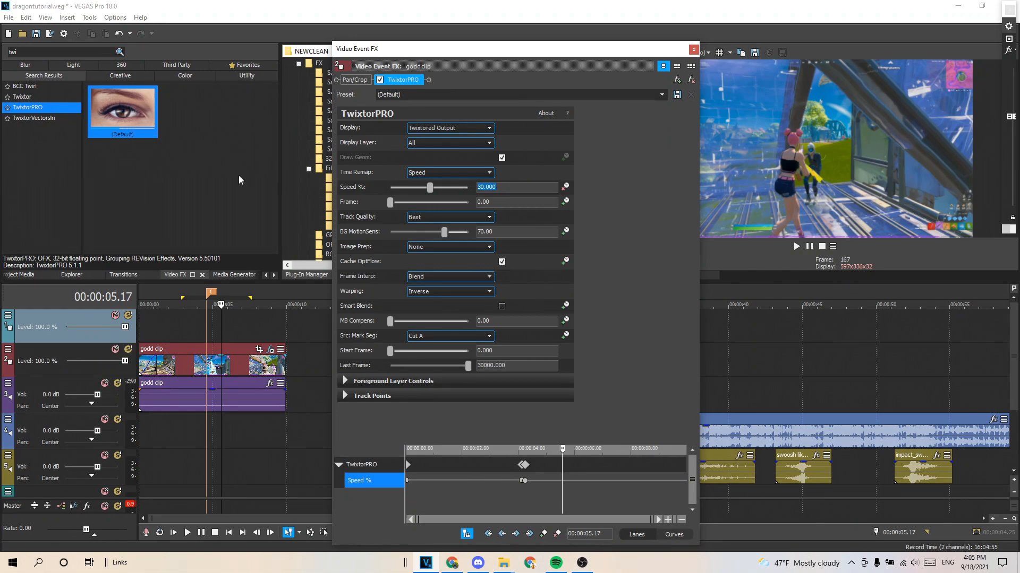
{"action": "key", "text": "Return"}
Step: Add a Speed % keyframe of 30 at 00:00:05.14 to hold the slow motion until just before the speed-up
{"action": "left_click", "coordinate": [562, 449]}
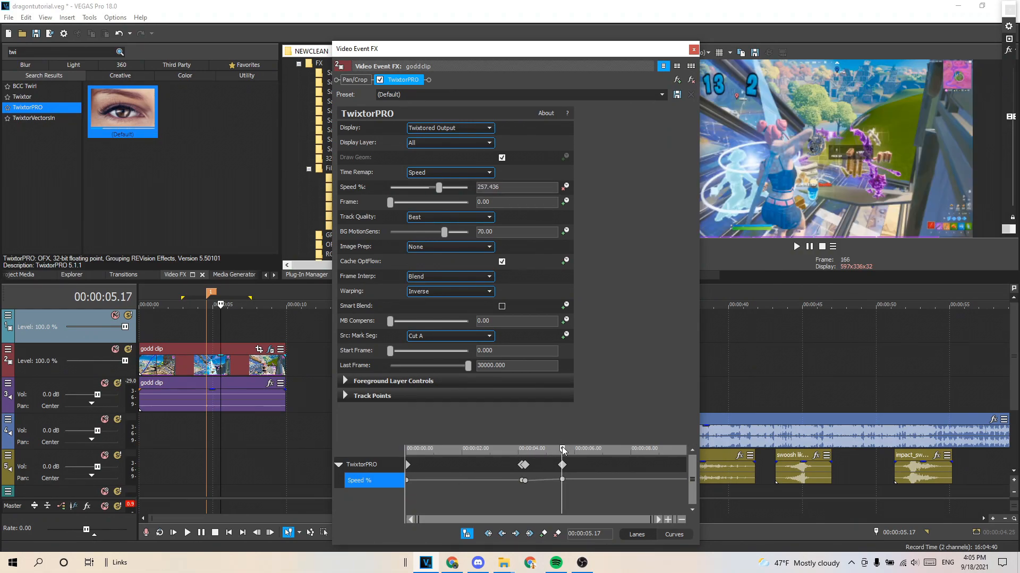
{"action": "key", "text": "Left"}
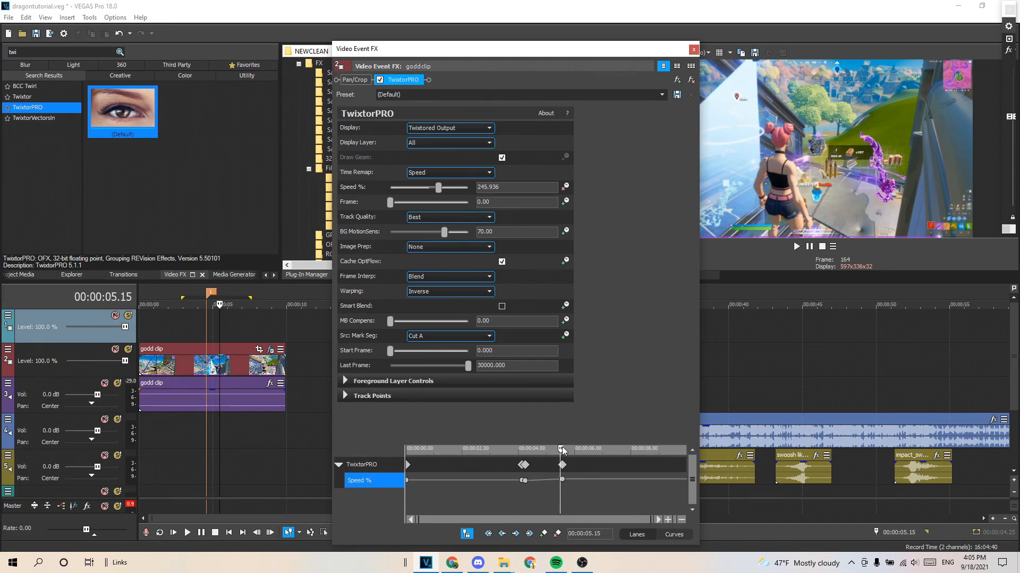
{"action": "key", "text": "Left"}
{"action": "type", "text": "30"}
{"action": "key", "text": "Return"}
Step: Add a Speed % keyframe of 40 at 00:00:05.29, after the speed-up
{"action": "left_click_drag", "start_coordinate": [561, 458], "coordinate": [573, 449]}
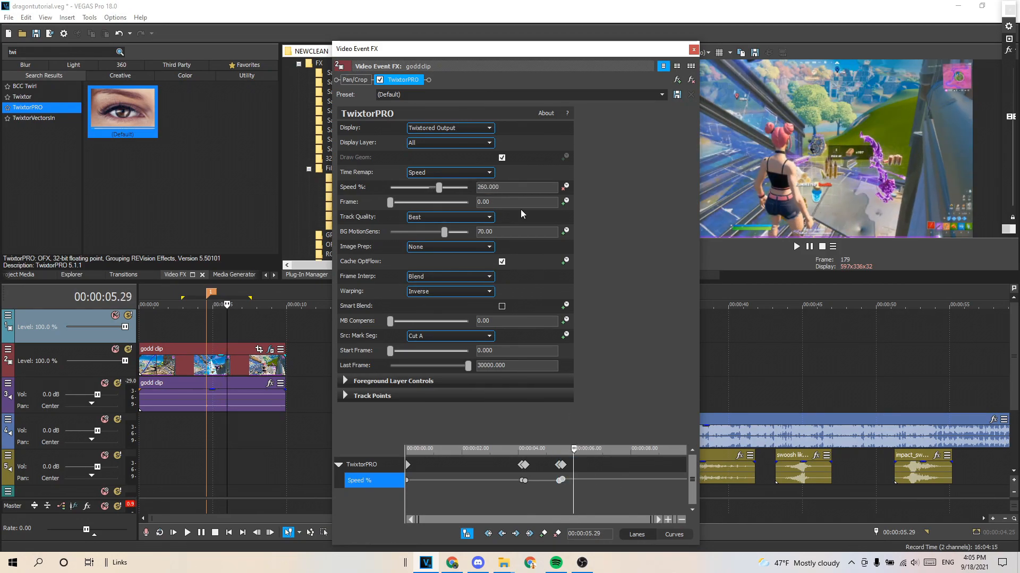
{"action": "left_click_drag", "start_coordinate": [511, 191], "coordinate": [434, 189]}
{"action": "type", "text": "40"}
{"action": "key", "text": "Return"}
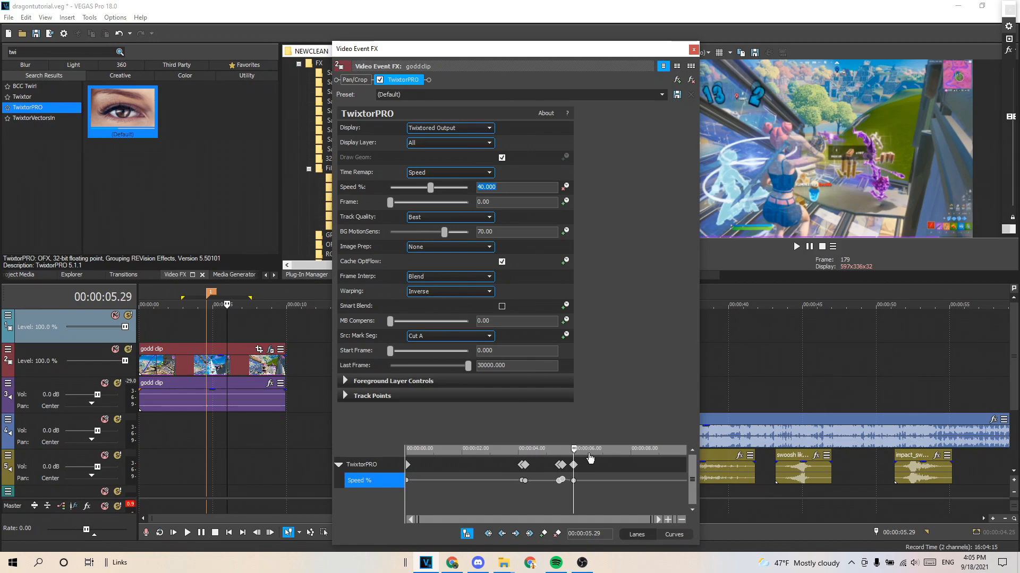
Step: Review the time and value of the Speed % keyframes between 00:00:04.04 and 00:00:05.17
{"action": "left_click_drag", "start_coordinate": [574, 450], "coordinate": [508, 450]}
{"action": "scroll", "coordinate": [558, 478], "scroll_direction": "up", "scroll_amount": 1}
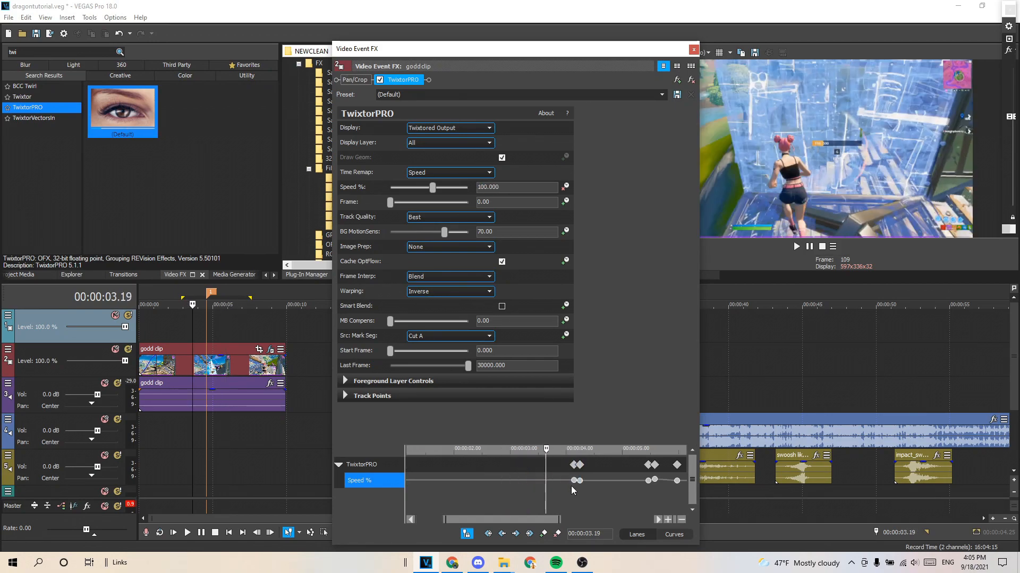
{"action": "left_click", "coordinate": [574, 481]}
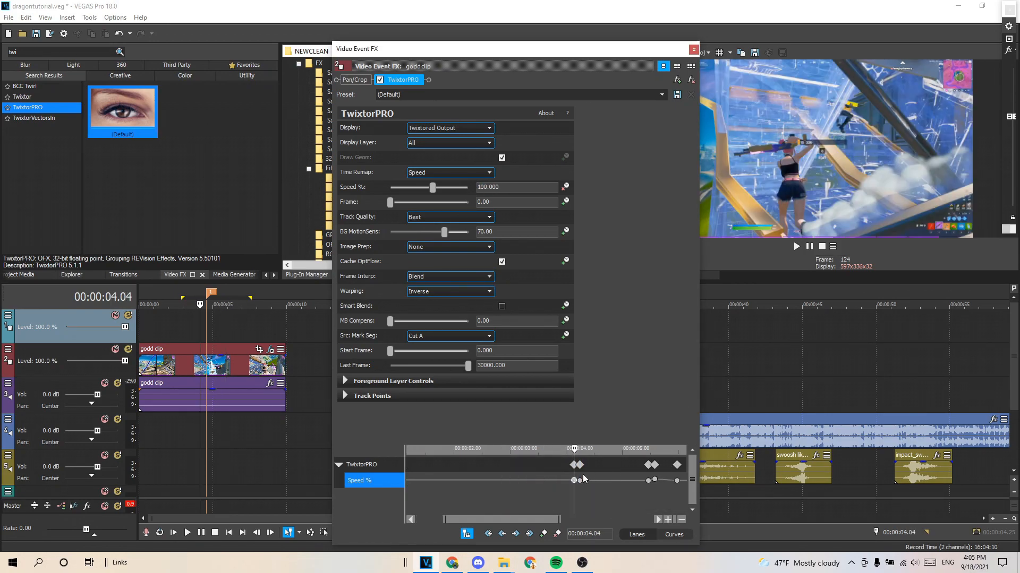
{"action": "left_click", "coordinate": [579, 480]}
{"action": "left_click", "coordinate": [648, 480]}
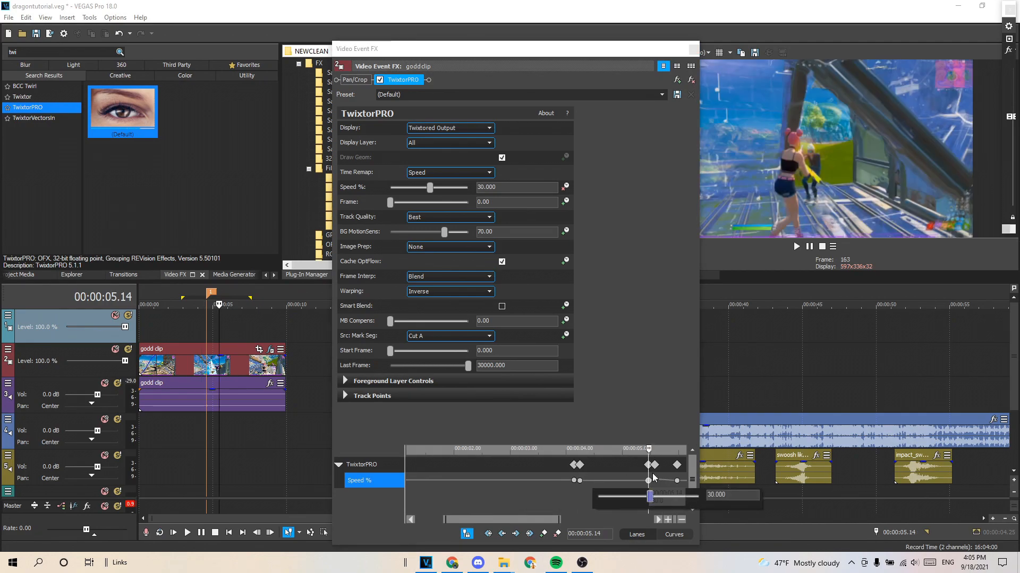
{"action": "double_click", "coordinate": [654, 481]}
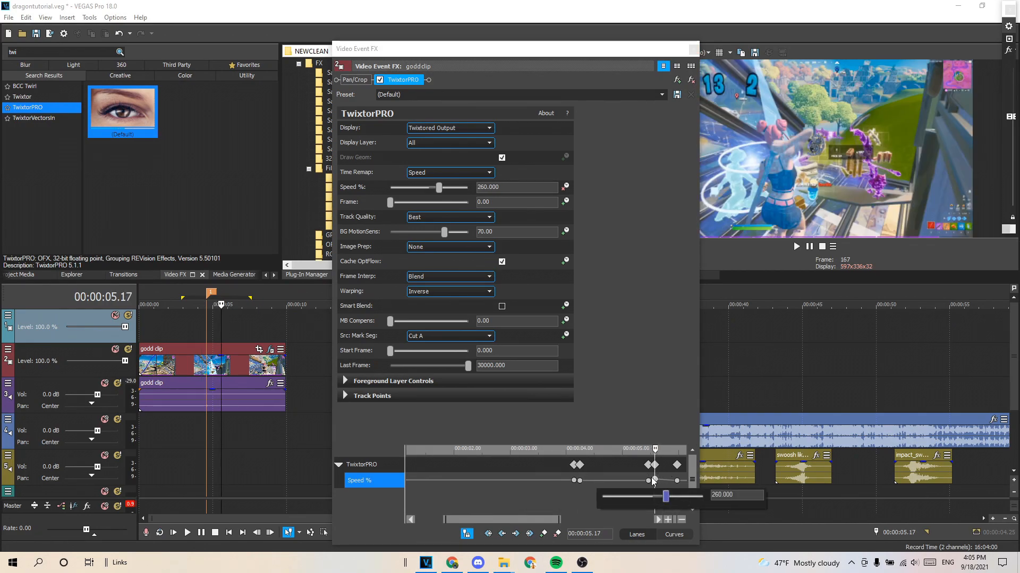
{"action": "scroll", "coordinate": [586, 470], "scroll_direction": "down", "scroll_amount": 2}
Step: Move the last Speed % keyframe, at 00:00:05.29, a few frames earlier
{"action": "left_click", "coordinate": [573, 480]}
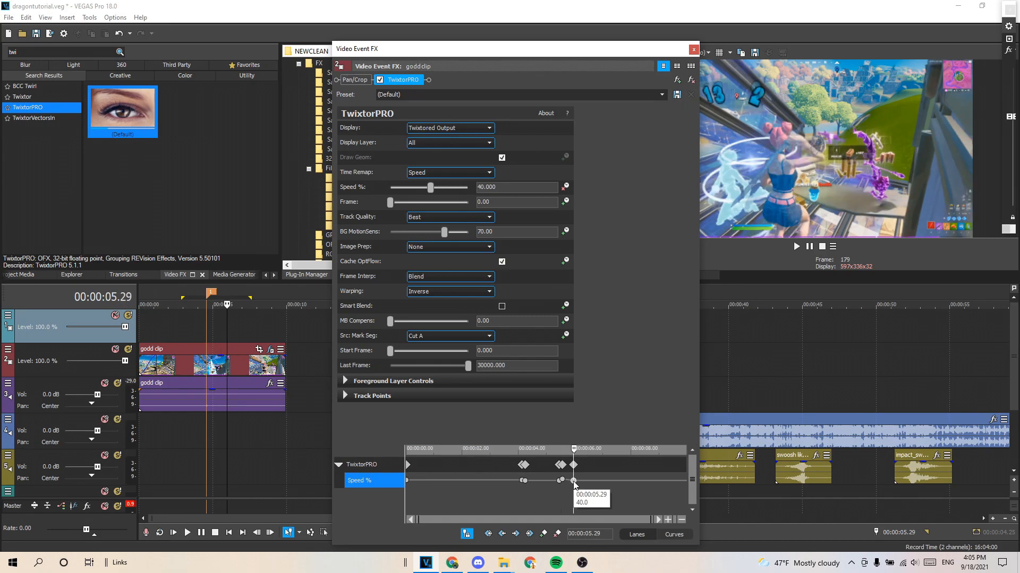
{"action": "left_click_drag", "start_coordinate": [573, 481], "coordinate": [570, 481]}
{"action": "left_click", "coordinate": [598, 465]}
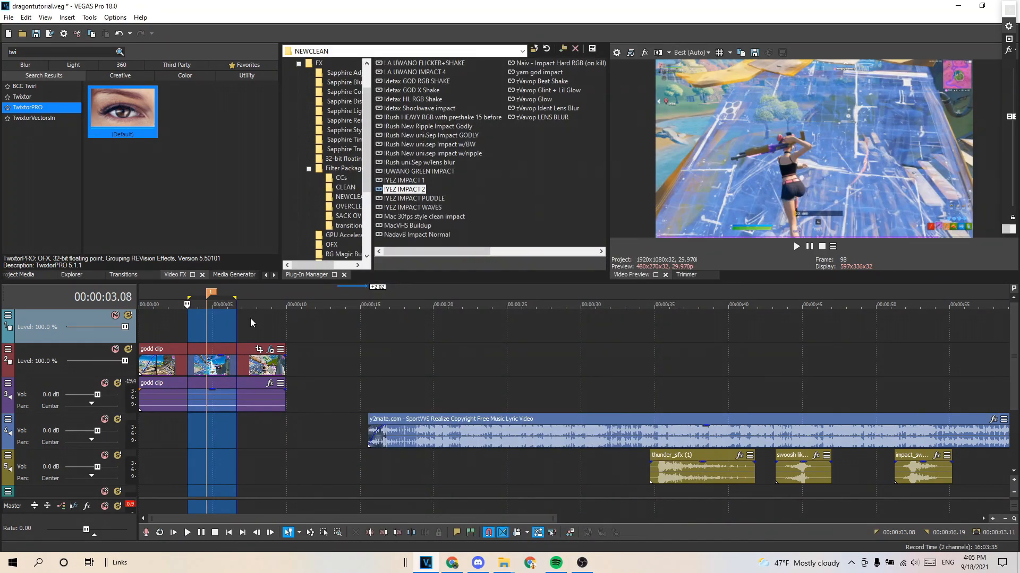
Step: Play back the retimed section from 00:00:03.08 and reopen the clip's TwixtorPRO settings
{"action": "key", "text": "space"}
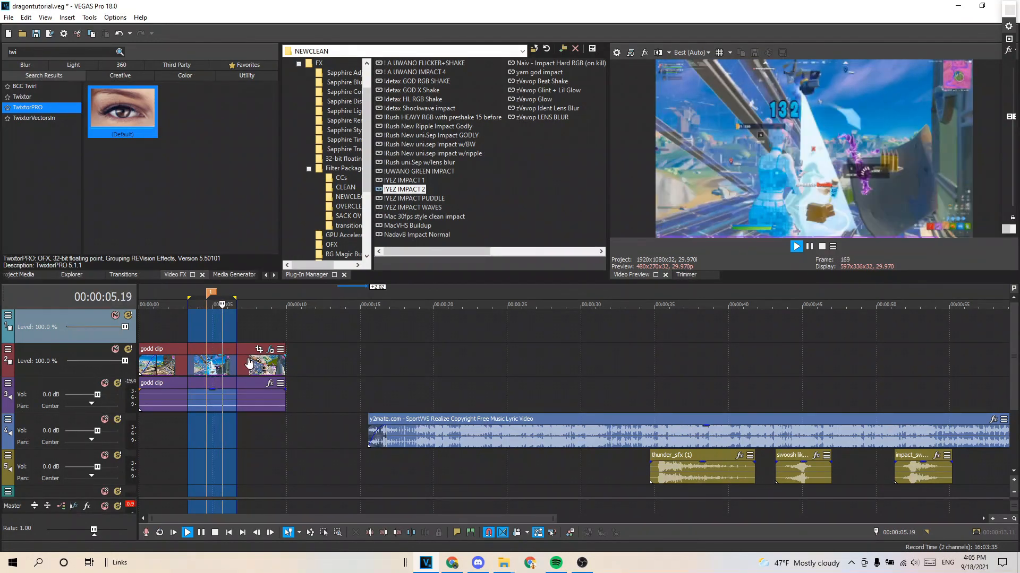
{"action": "left_click", "coordinate": [271, 348]}
{"action": "key", "text": "space"}
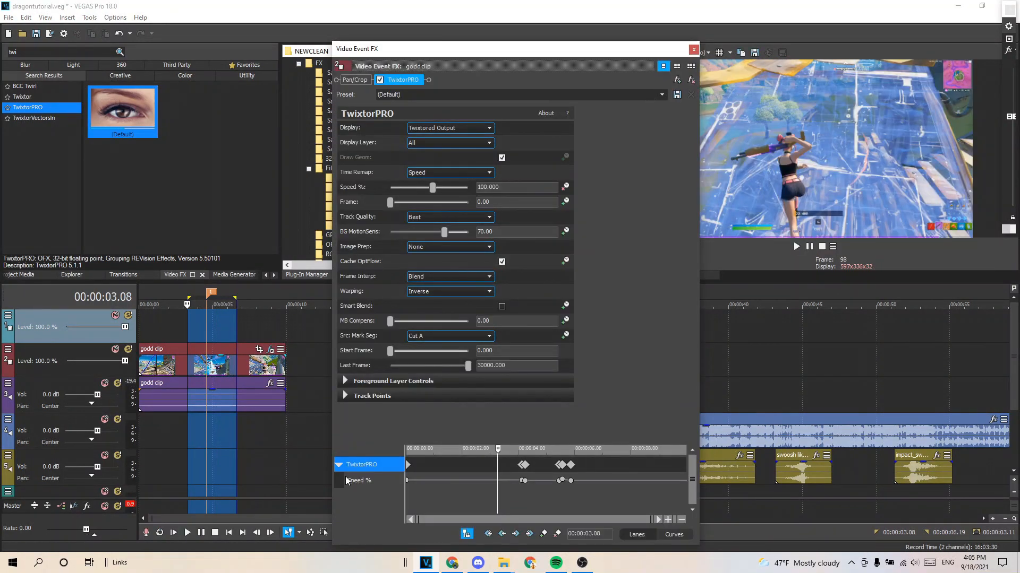
Step: Set the Speed % keyframes at 00:00:04.07 and 00:00:05.14 to 31 and close the effect settings
{"action": "scroll", "coordinate": [555, 489], "scroll_direction": "up", "scroll_amount": 3}
{"action": "double_click", "coordinate": [654, 481]}
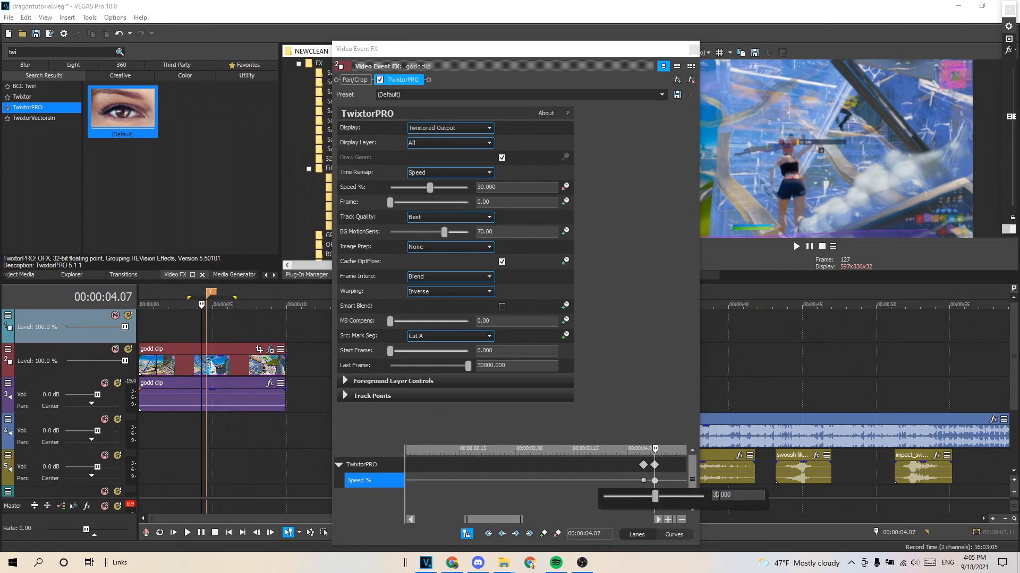
{"action": "type", "text": "31"}
{"action": "key", "text": "Return"}
{"action": "scroll", "coordinate": [545, 483], "scroll_direction": "down", "scroll_amount": 3}
{"action": "left_click", "coordinate": [614, 480]}
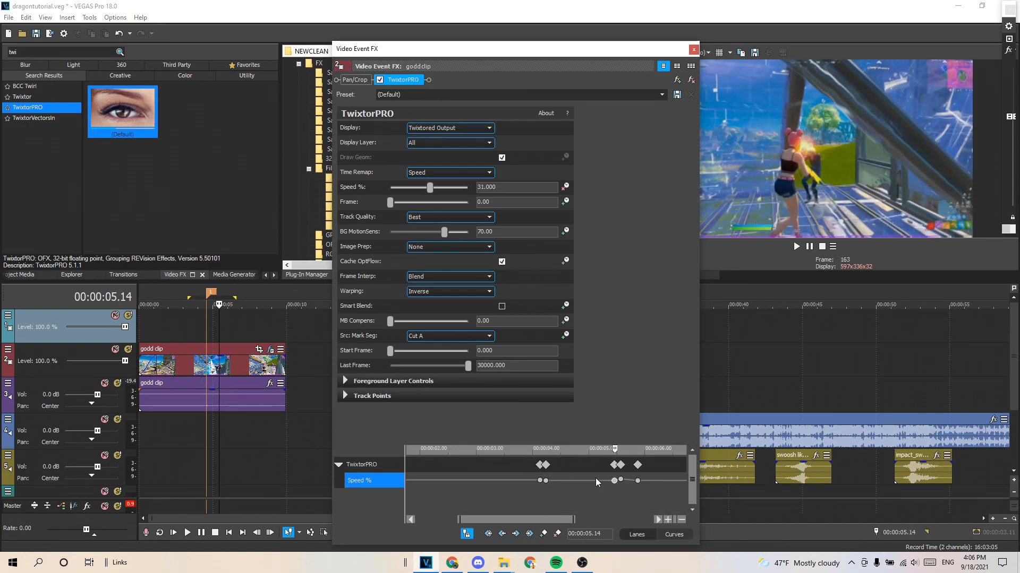
{"action": "double_click", "coordinate": [621, 480]}
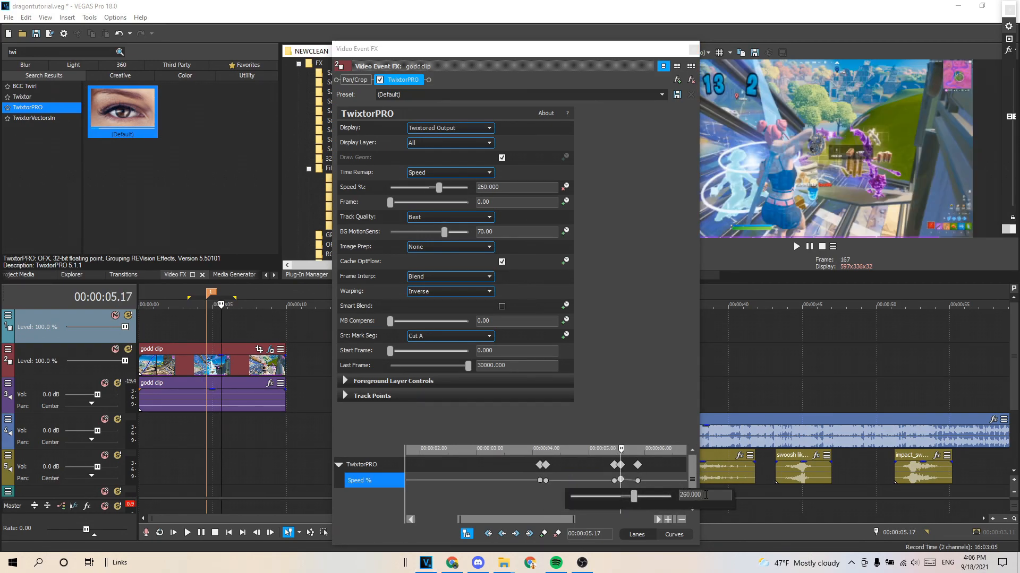
{"action": "left_click", "coordinate": [693, 49]}
Step: Play back the retimed part of the clip from shortly before the slow motion
{"action": "left_click_drag", "start_coordinate": [303, 314], "coordinate": [194, 311]}
{"action": "left_click", "coordinate": [194, 312]}
{"action": "key", "text": "space"}
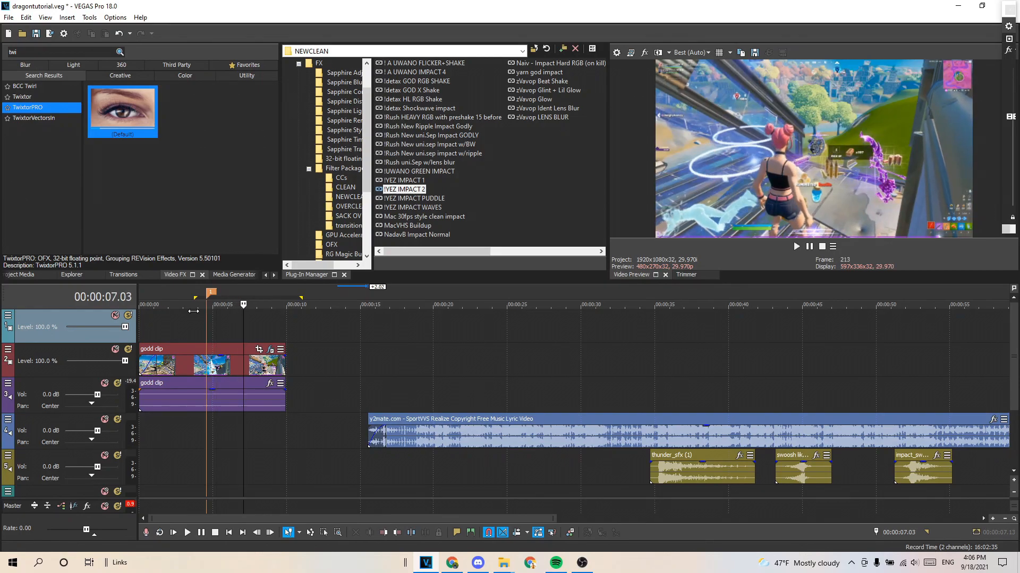
{"action": "left_click", "coordinate": [193, 311], "text": "shift"}
{"action": "key", "text": "space"}
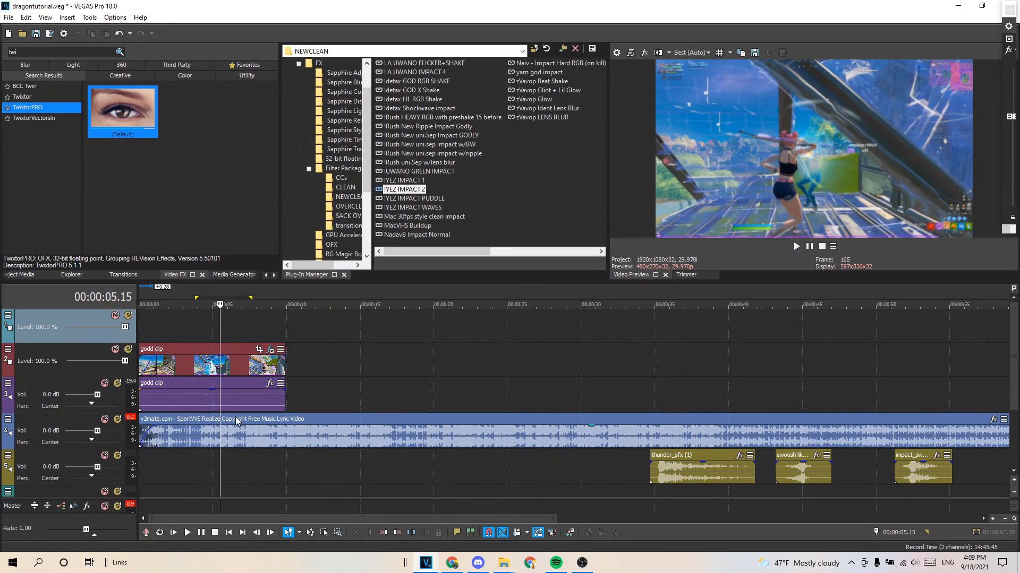
Step: Reopen the clip's TwixtorPRO settings and inspect the Speed % keyframe at 00:00:04.07 up close
{"action": "left_click", "coordinate": [270, 353]}
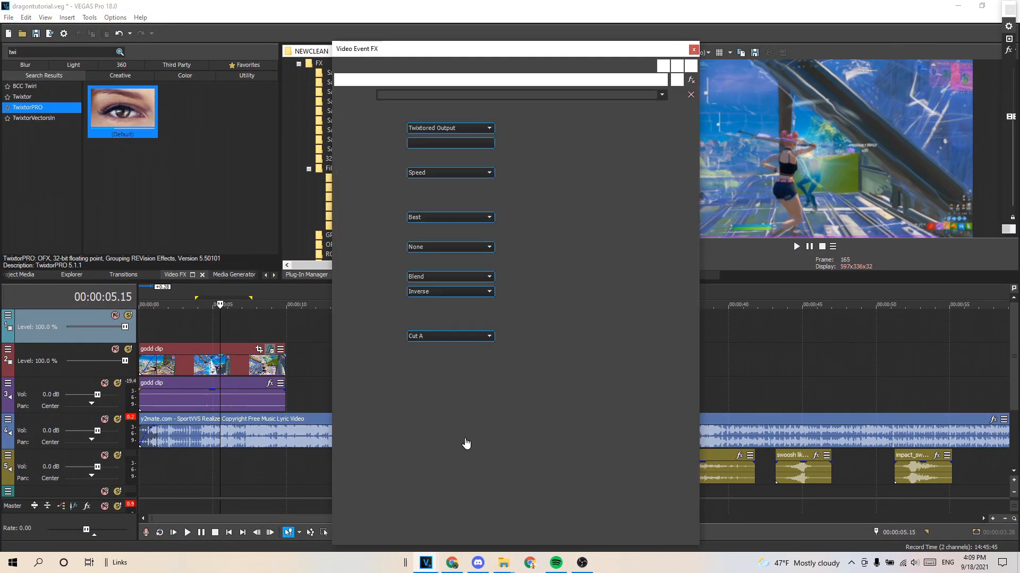
{"action": "left_click", "coordinate": [524, 480]}
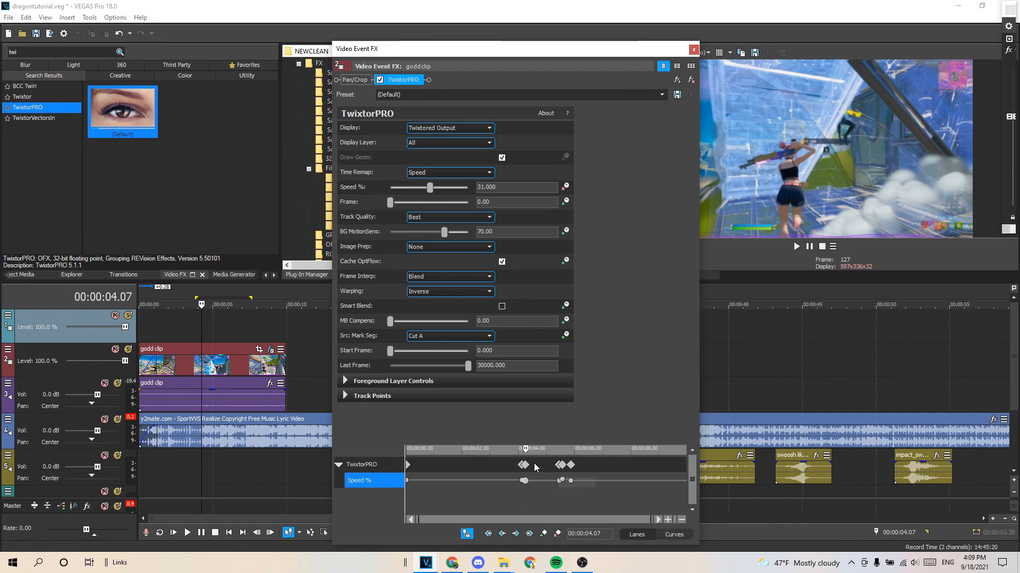
{"action": "scroll", "coordinate": [558, 482], "scroll_direction": "up", "scroll_amount": 4}
{"action": "mouse_move", "coordinate": [550, 482]}
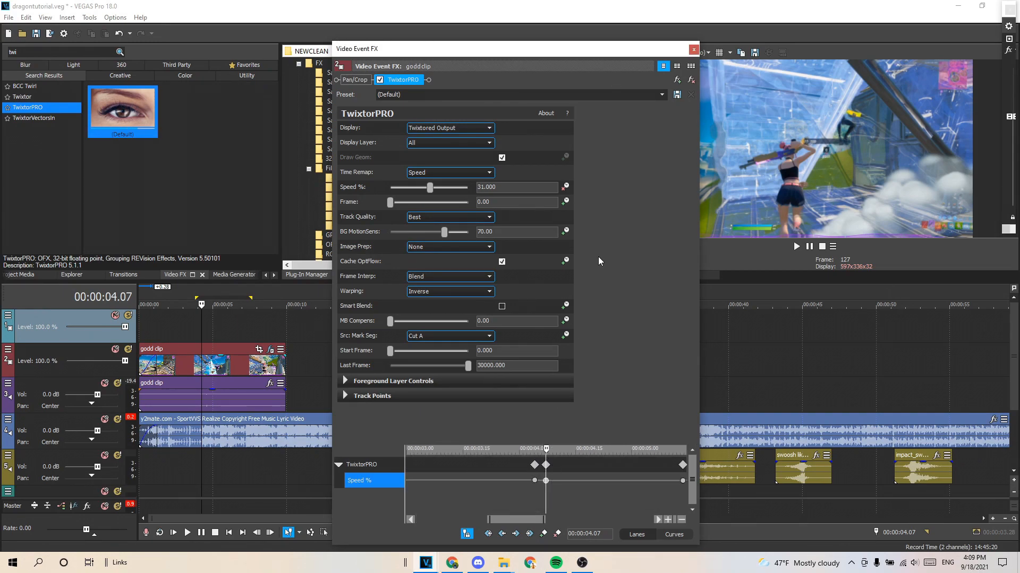
Step: Close the effect settings, mark 00:00:04.07, and realign the music with a fade-in to the start of the timeline
{"action": "left_click", "coordinate": [693, 49]}
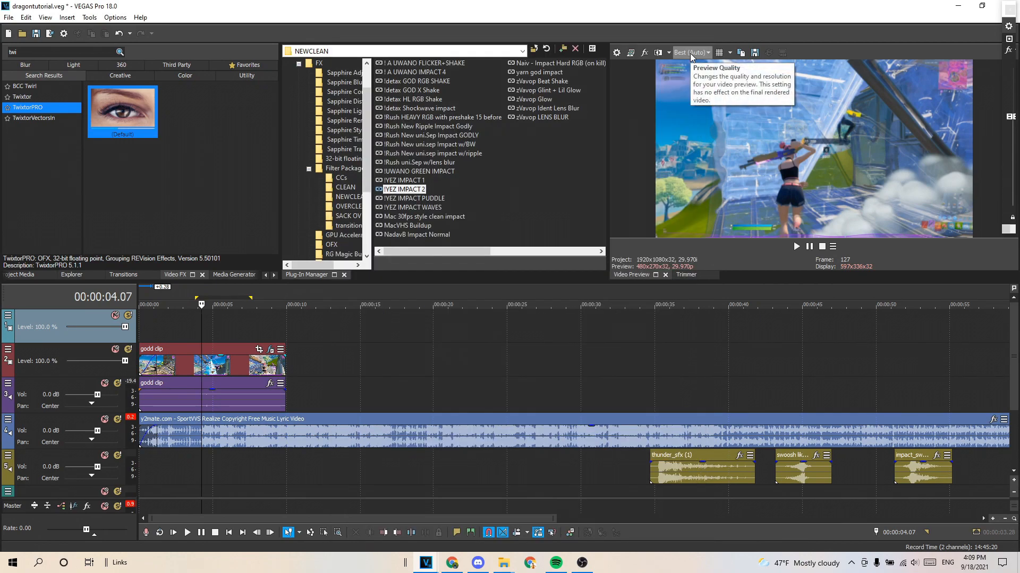
{"action": "left_click_drag", "start_coordinate": [140, 421], "coordinate": [177, 420]}
{"action": "mouse_move", "coordinate": [239, 420]}
{"action": "left_mouse_down"}
{"action": "mouse_move", "coordinate": [202, 420]}
{"action": "mouse_move", "coordinate": [239, 420]}
{"action": "left_mouse_up"}
{"action": "key", "text": "space"}
{"action": "key", "text": "space"}
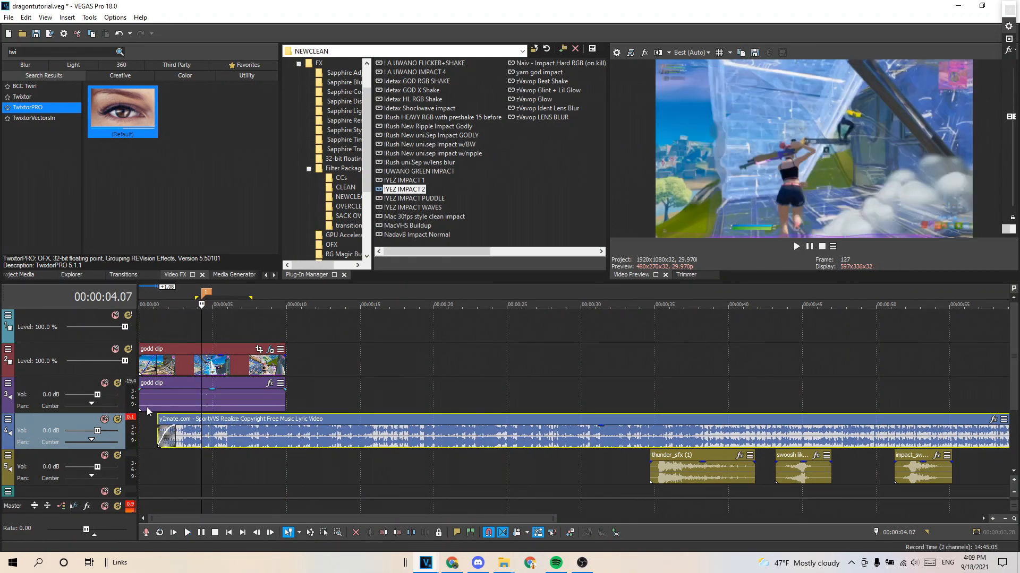
{"action": "left_click_drag", "start_coordinate": [157, 417], "coordinate": [138, 417]}
{"action": "scroll", "coordinate": [337, 434], "scroll_direction": "up", "scroll_amount": 4}
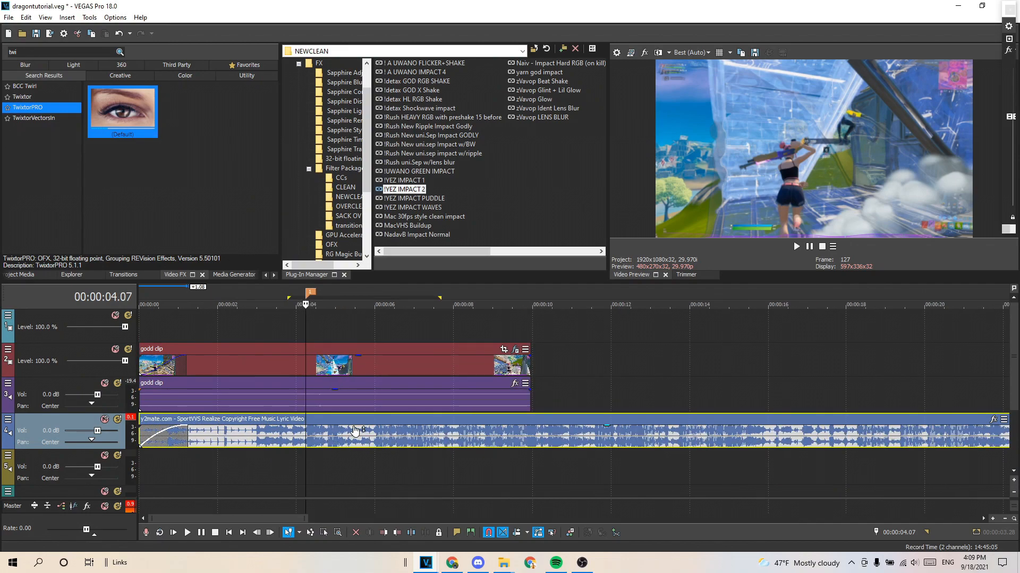
Step: Split the music at the 00:00:04.07 marker and shift its second part slightly later to open a gap
{"action": "key", "text": "s"}
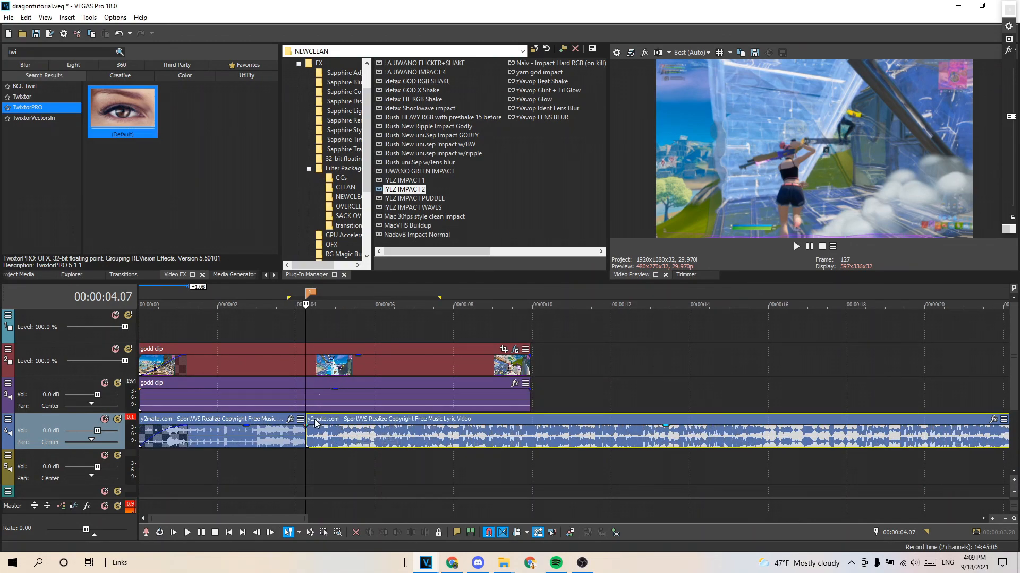
{"action": "left_click_drag", "start_coordinate": [315, 423], "coordinate": [325, 424]}
{"action": "left_click", "coordinate": [297, 444]}
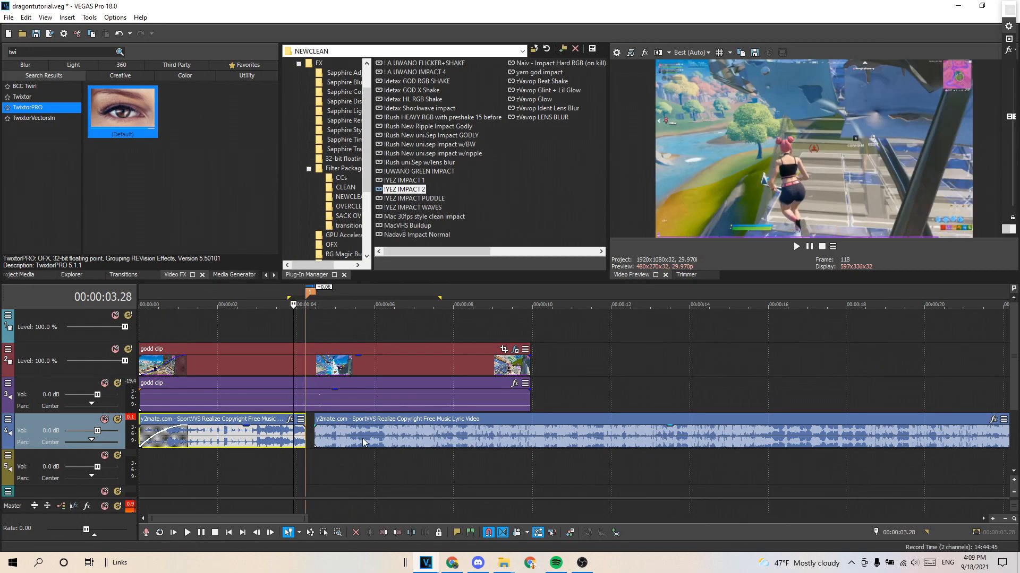
{"action": "scroll", "coordinate": [364, 443], "scroll_direction": "up", "scroll_amount": 2}
{"action": "key", "text": "space"}
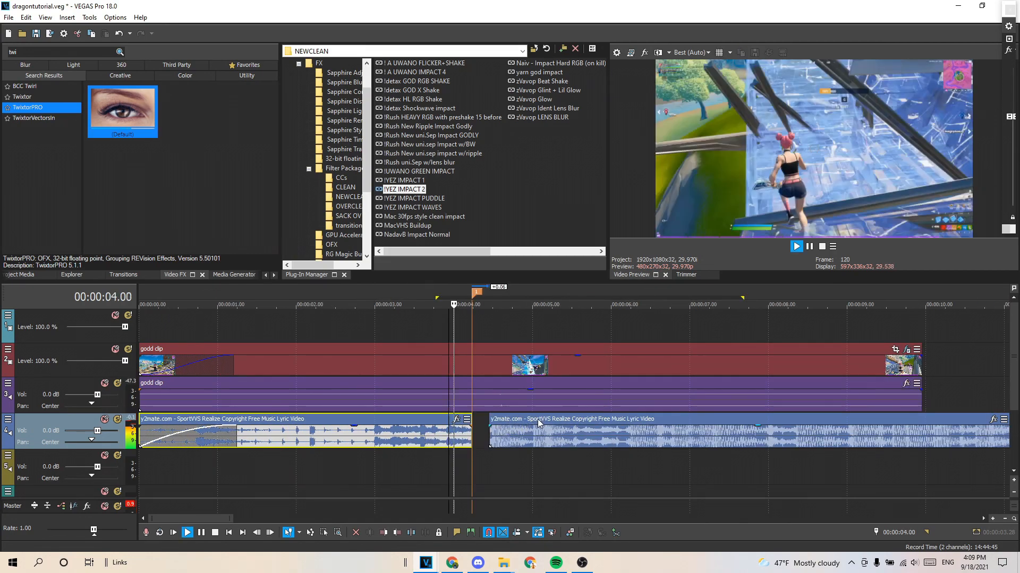
{"action": "key", "text": "space"}
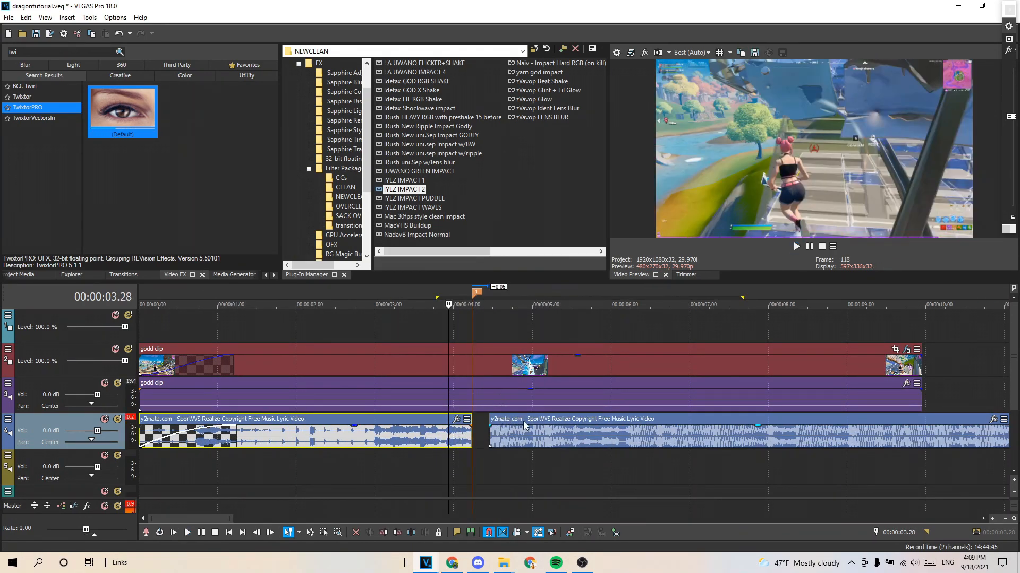
{"action": "left_click_drag", "start_coordinate": [497, 424], "coordinate": [506, 423]}
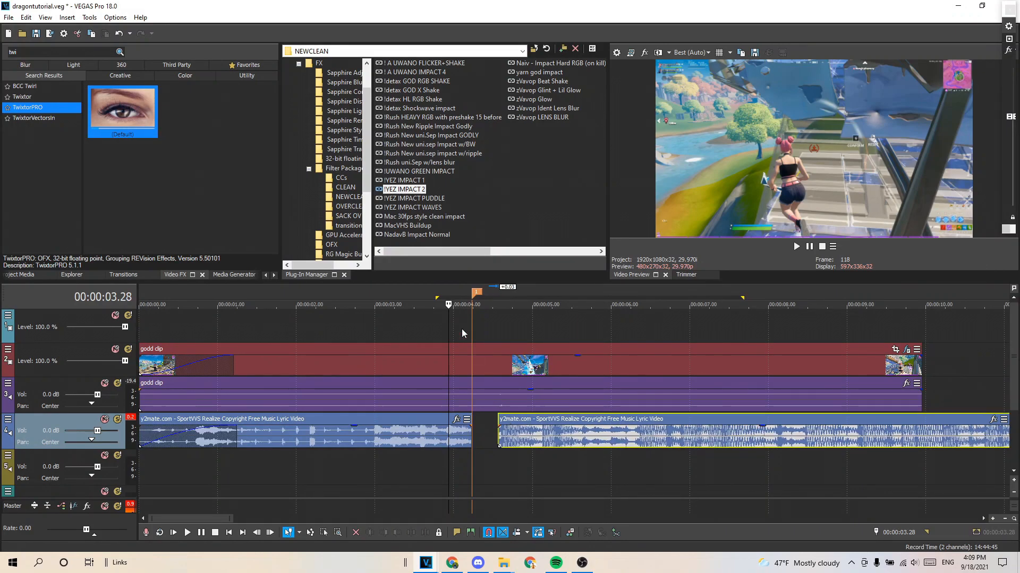
Step: Move the second part of the music to start at 00:00:05.13 and add a marker there
{"action": "left_click", "coordinate": [470, 325]}
{"action": "key", "text": "space"}
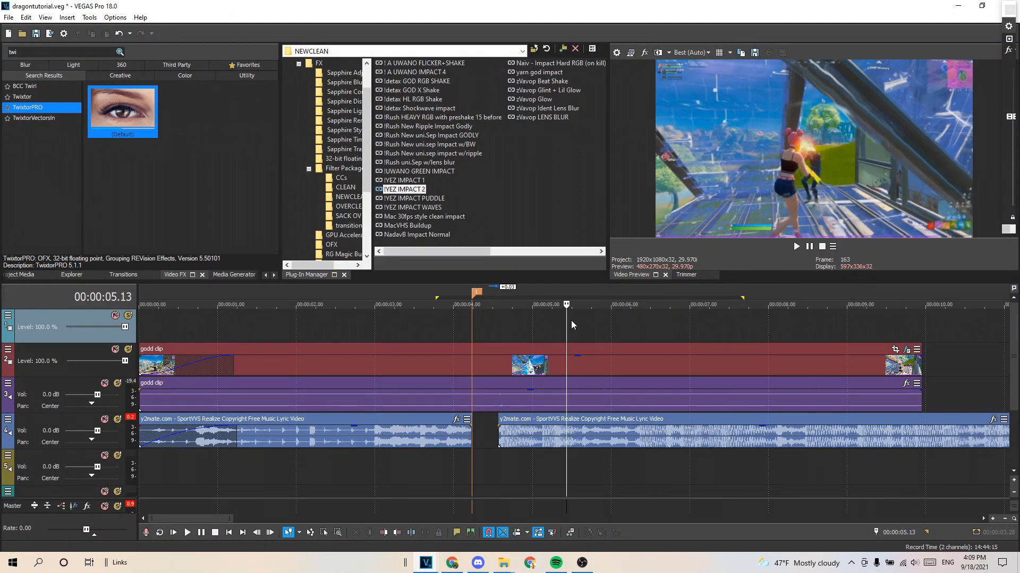
{"action": "left_click_drag", "start_coordinate": [535, 421], "coordinate": [603, 420]}
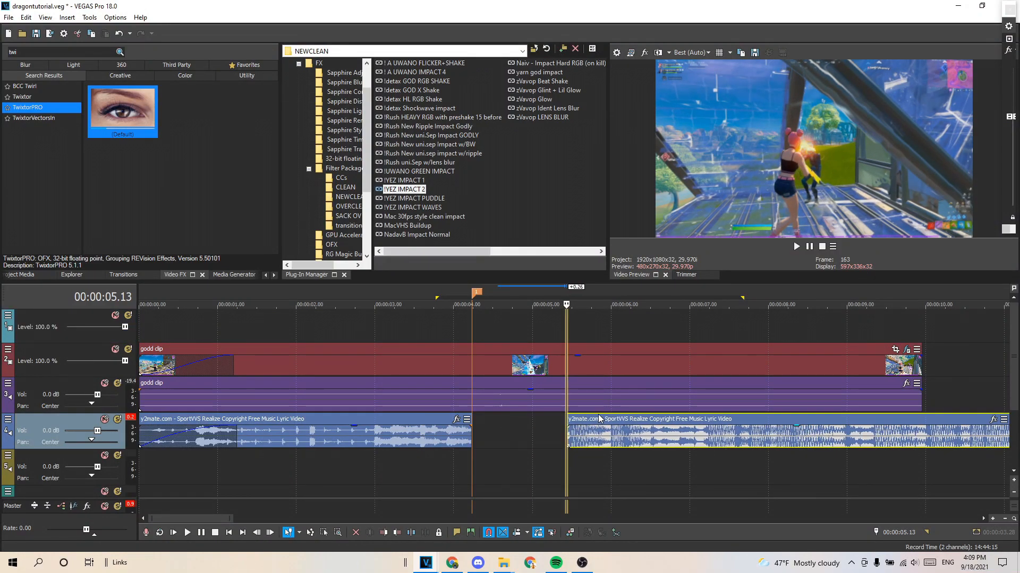
{"action": "left_click", "coordinate": [464, 438]}
{"action": "scroll", "coordinate": [557, 459], "scroll_direction": "down", "scroll_amount": 3}
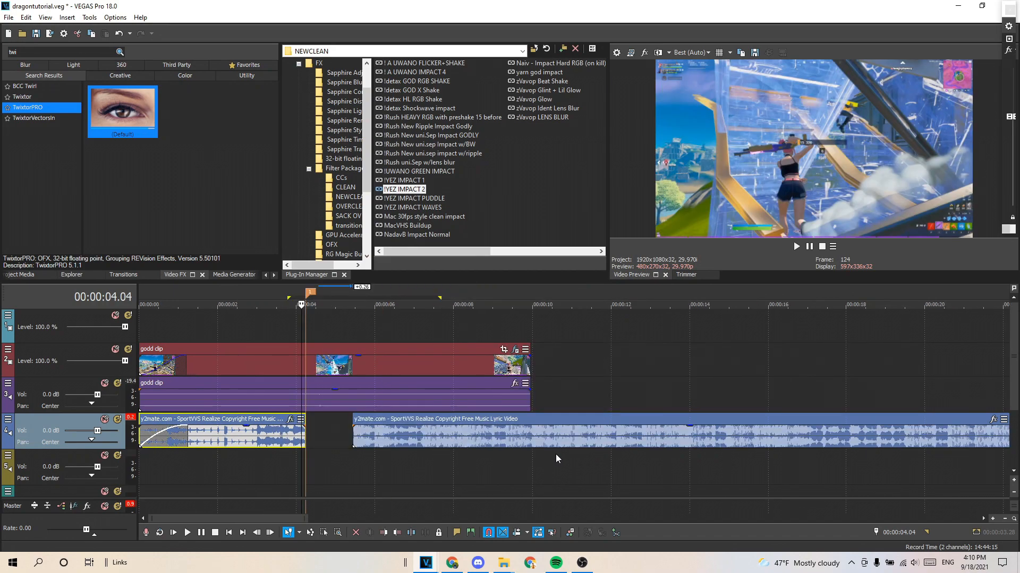
{"action": "left_click", "coordinate": [353, 418]}
{"action": "key", "text": "m"}
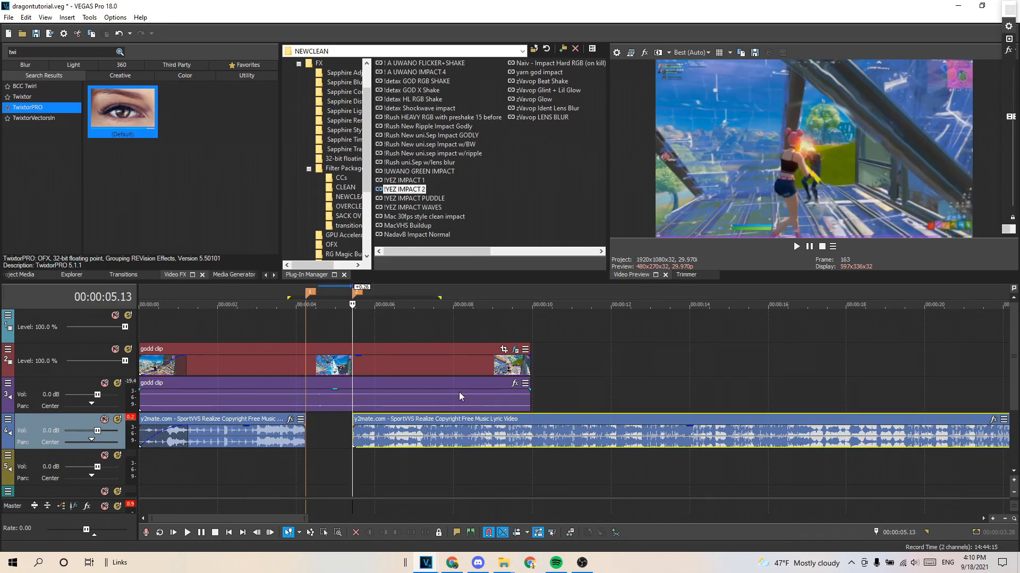
Step: Play back the edit from 00:00:03.20 through the gap in the music
{"action": "left_click", "coordinate": [283, 306]}
{"action": "key", "text": "space"}
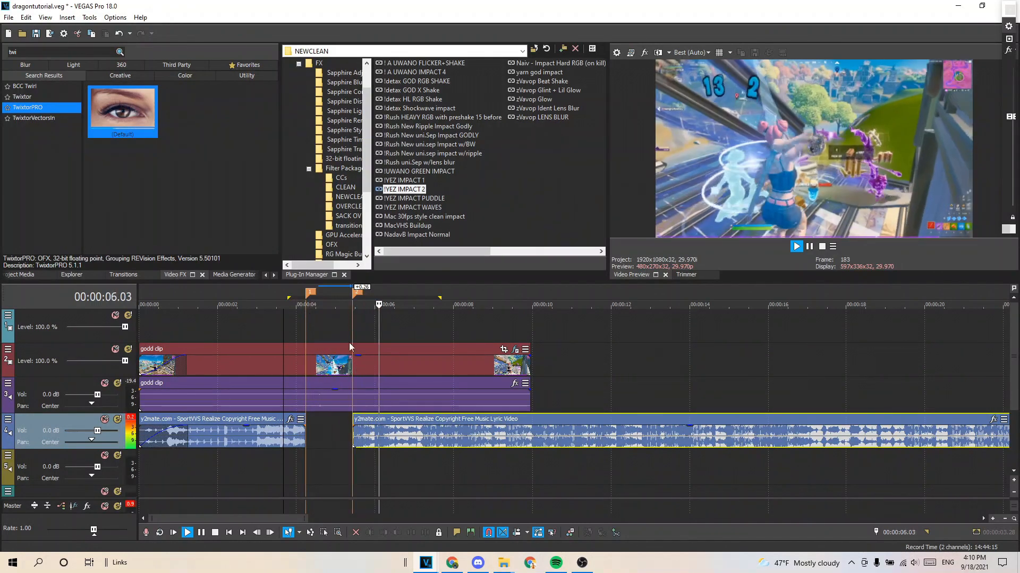
{"action": "key", "text": "space"}
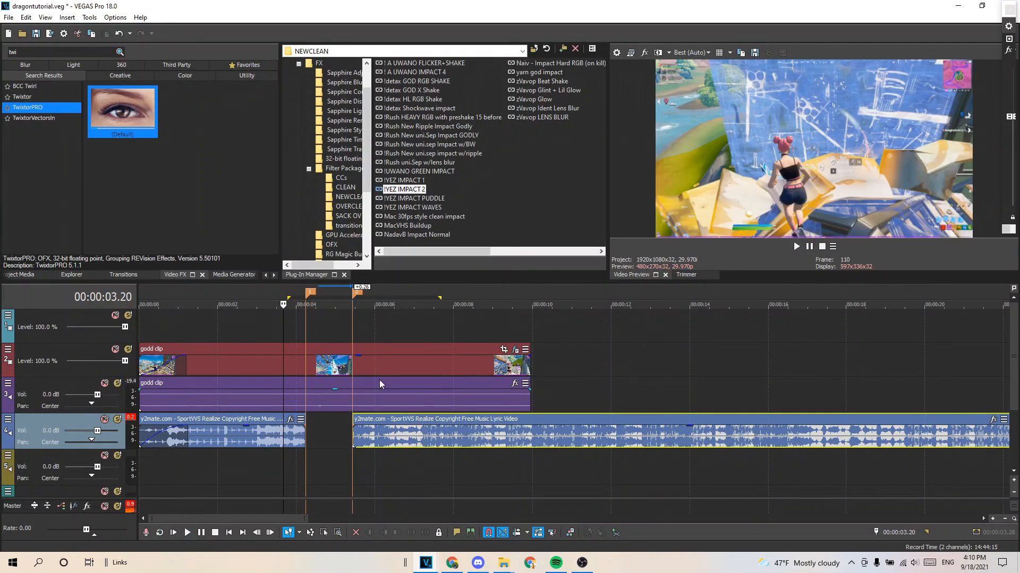
Step: Add a short fade-out to the end of the first music part and a 2-frame fade-in to the second
{"action": "scroll", "coordinate": [429, 445], "scroll_direction": "up", "scroll_amount": 2}
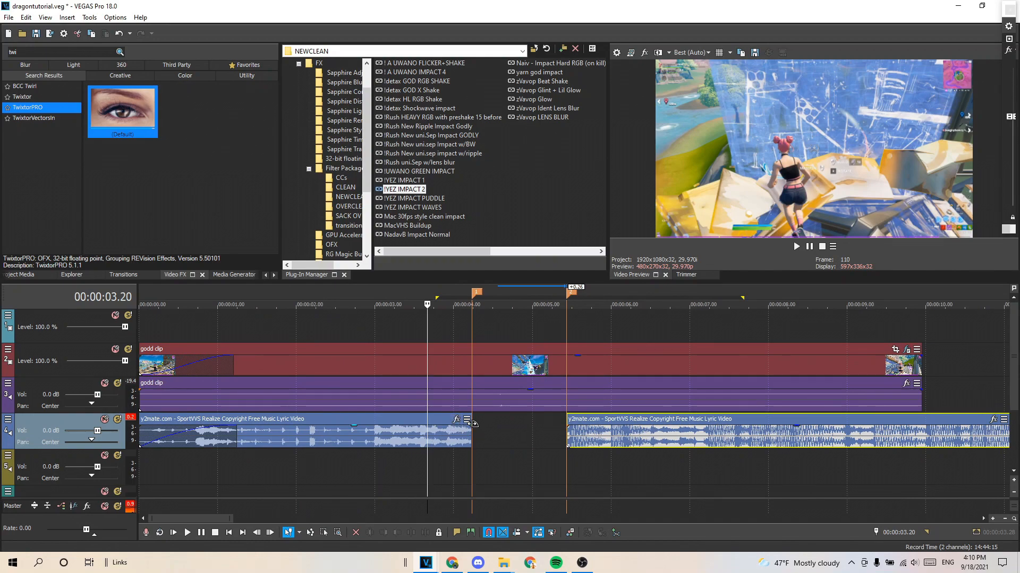
{"action": "scroll", "coordinate": [490, 428], "scroll_direction": "up", "scroll_amount": 1}
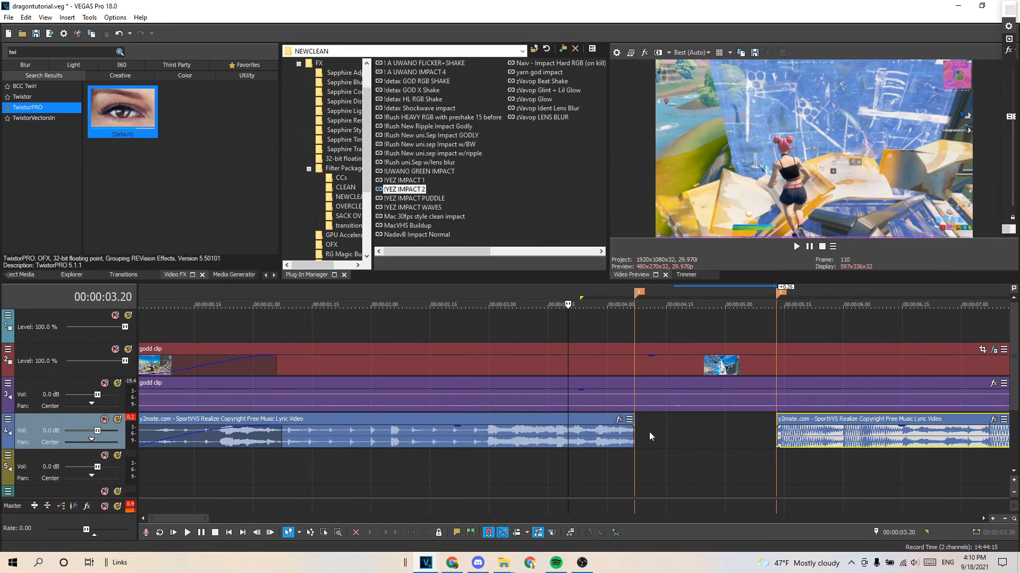
{"action": "left_click_drag", "start_coordinate": [633, 426], "coordinate": [627, 426]}
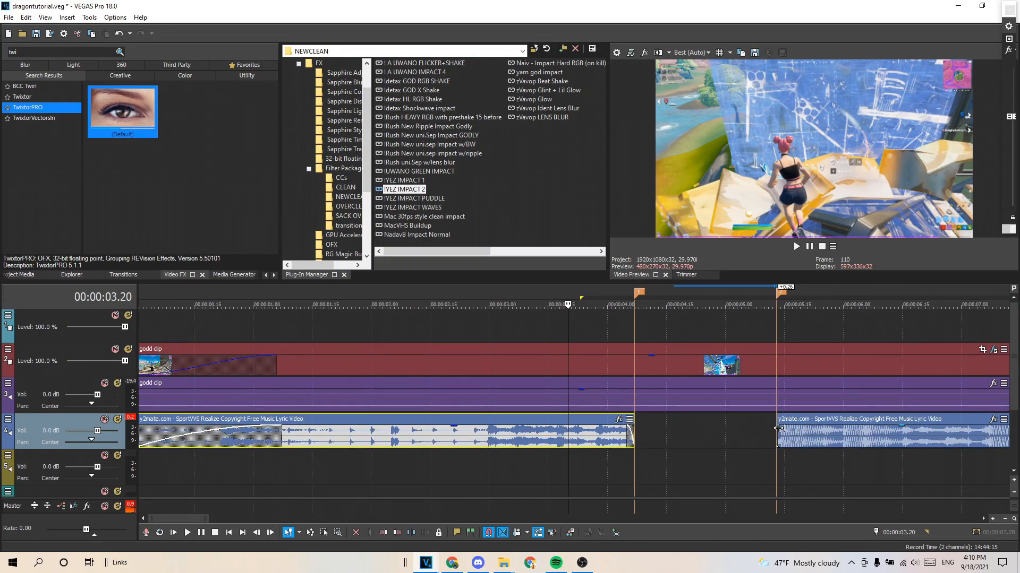
{"action": "left_click", "coordinate": [774, 427]}
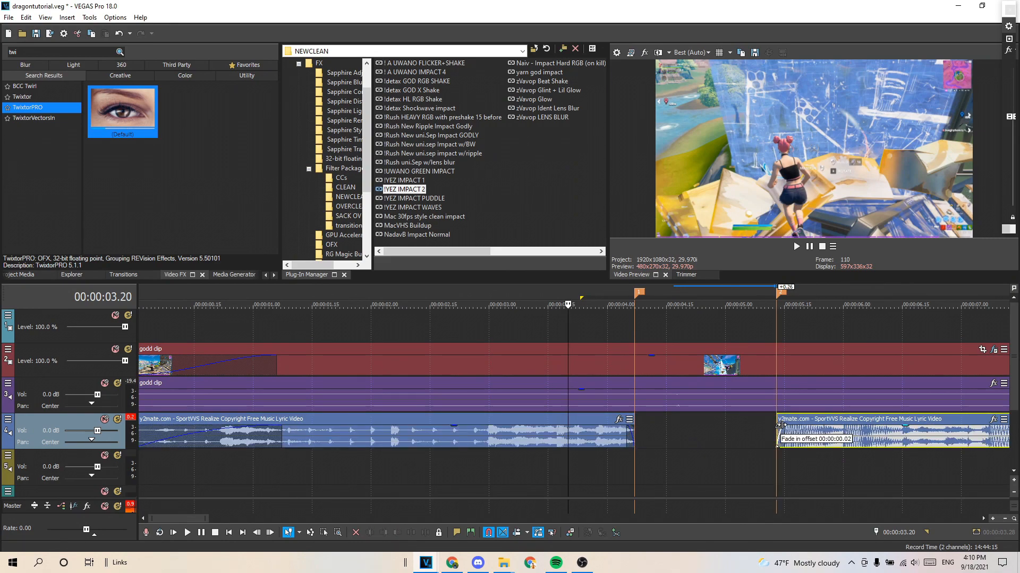
{"action": "scroll", "coordinate": [873, 421], "scroll_direction": "down", "scroll_amount": 3}
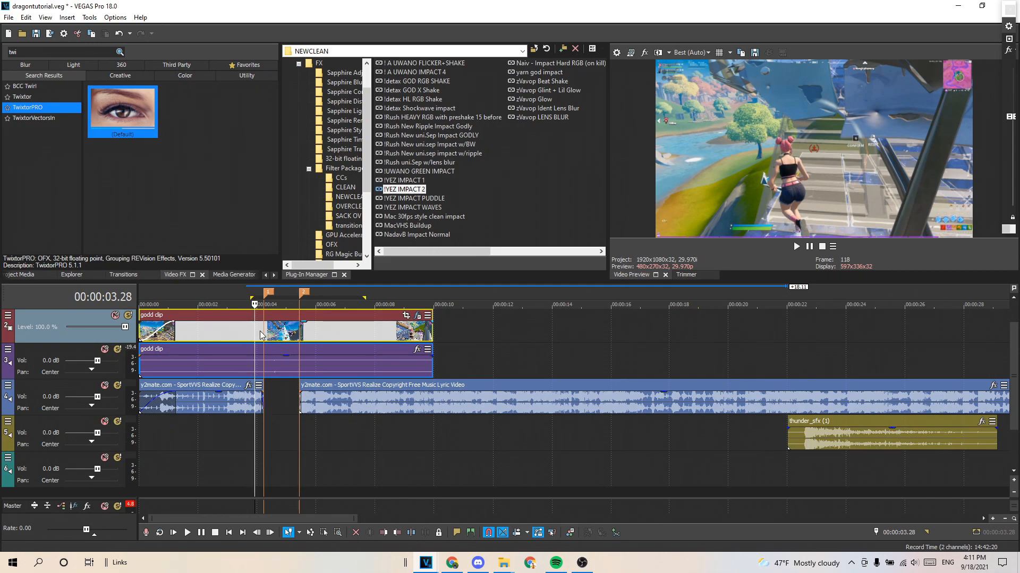
Step: Split the gameplay clip at 00:00:04.04, three frames before the first marker
{"action": "key", "text": "space"}
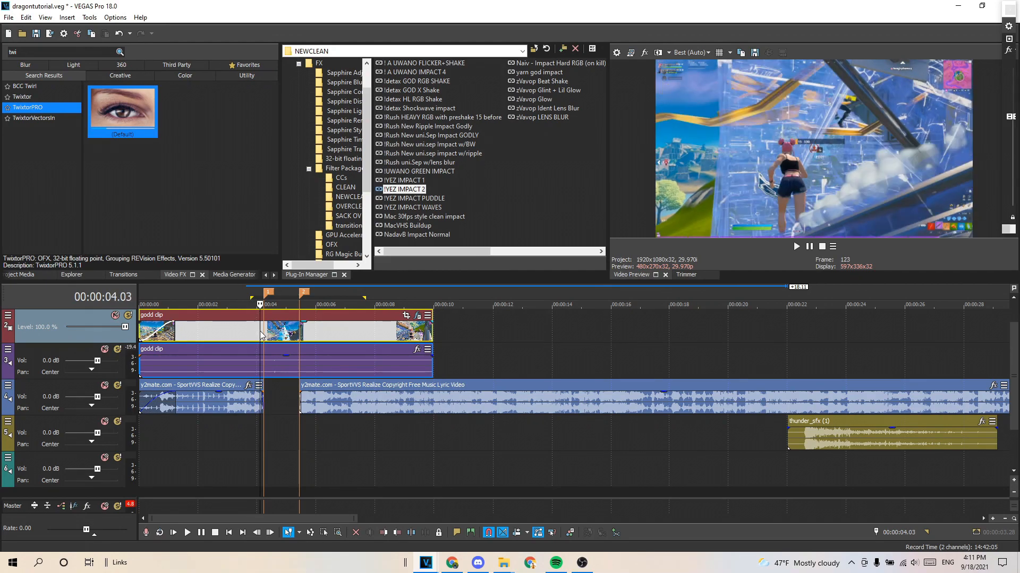
{"action": "key", "text": "Left"}
{"action": "left_click", "coordinate": [264, 320]}
{"action": "scroll", "coordinate": [266, 319], "scroll_direction": "up", "scroll_amount": 2}
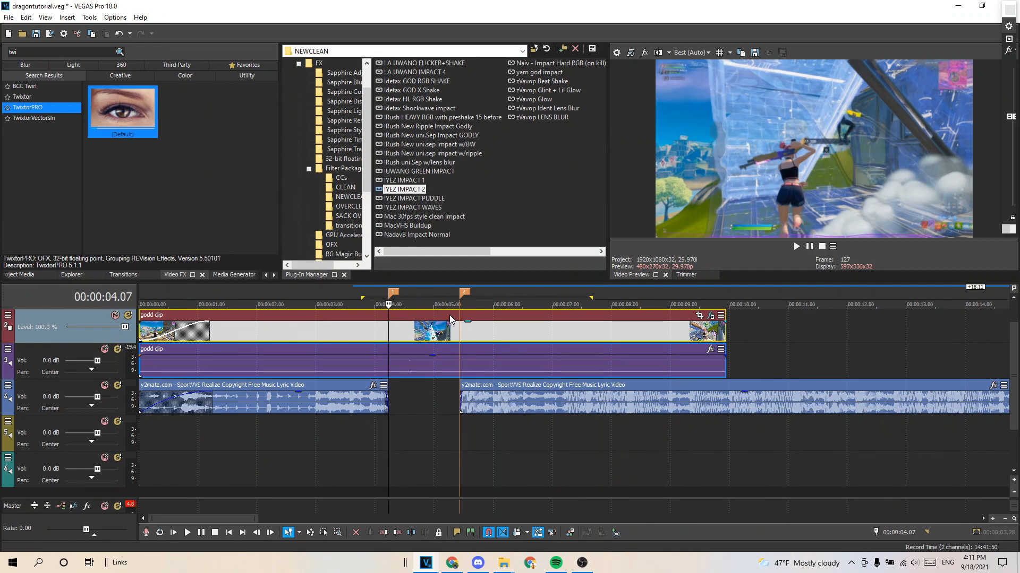
{"action": "key", "text": "Left"}
{"action": "key", "text": "Left"}
{"action": "key", "text": "Left"}
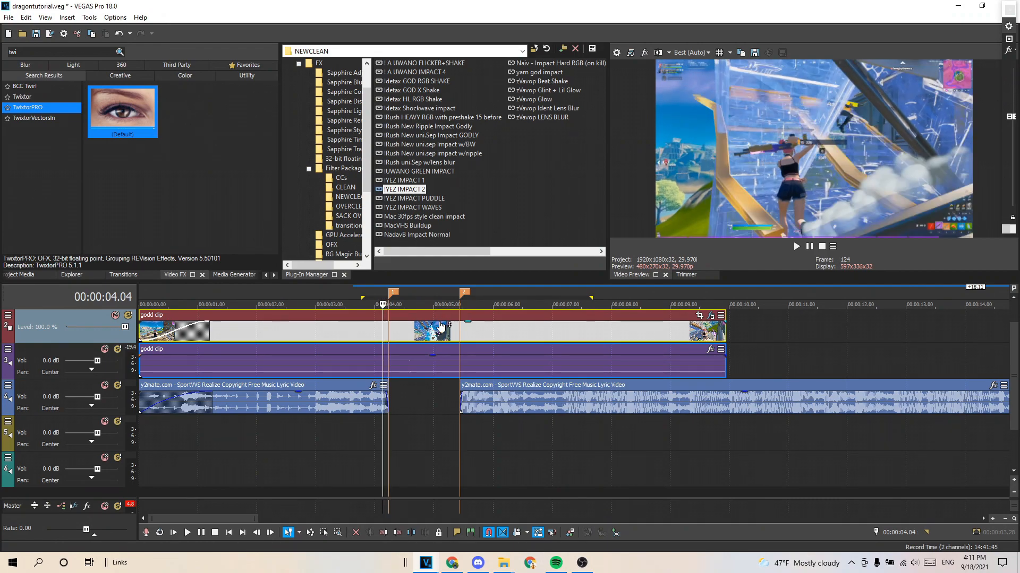
{"action": "key", "text": "s"}
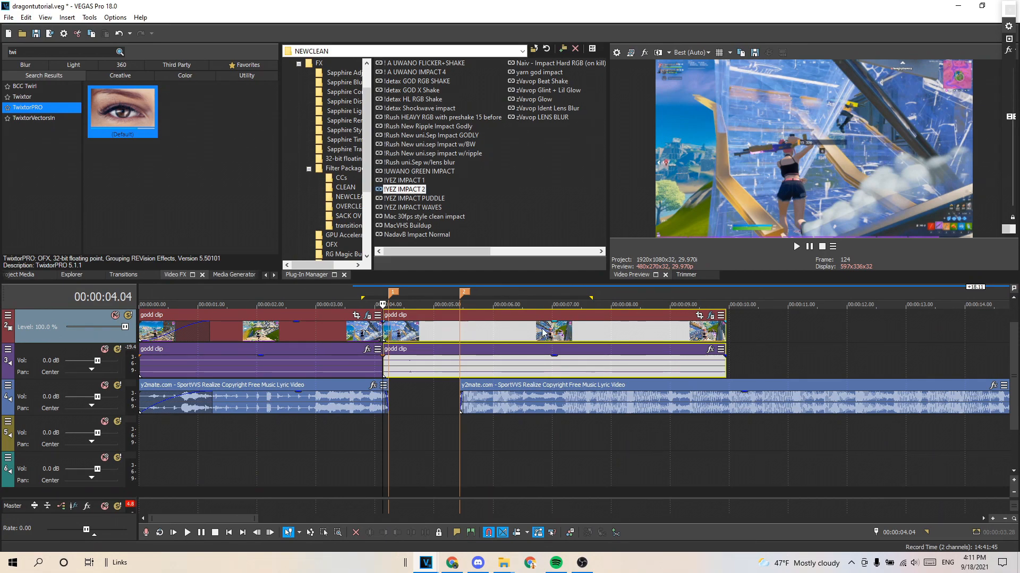
Step: Find the Looks effect, apply its default preset to the second part of the gameplay clip, and open the look editor
{"action": "key", "text": "ctrl+shift+q"}
{"action": "left_click", "coordinate": [43, 52]}
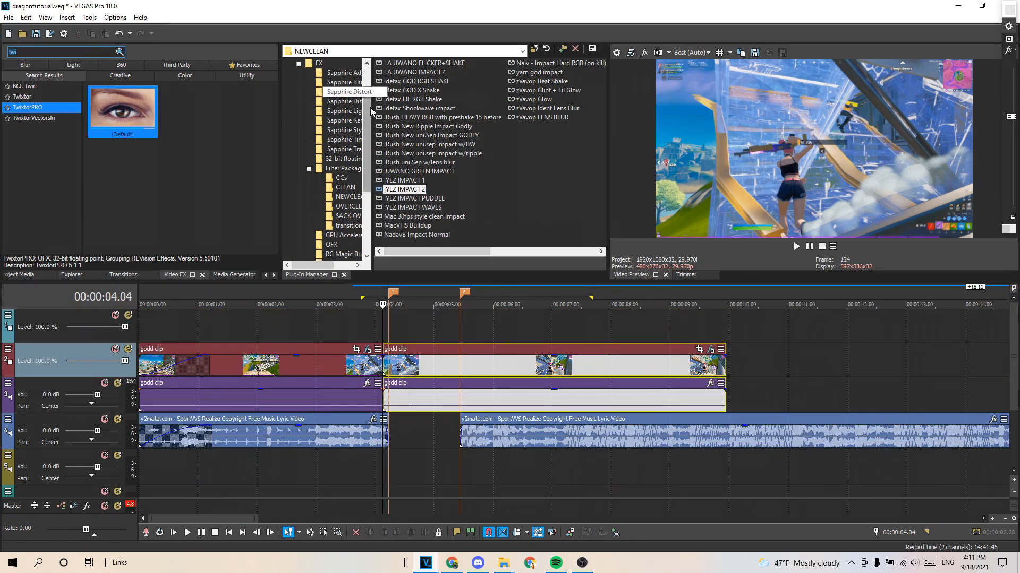
{"action": "type", "text": "looks"}
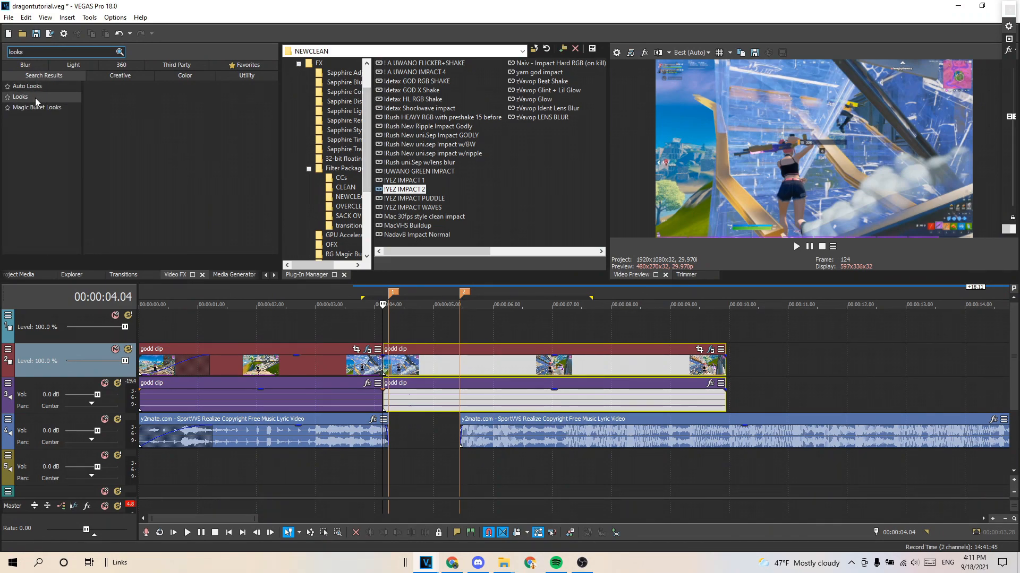
{"action": "left_click", "coordinate": [36, 99]}
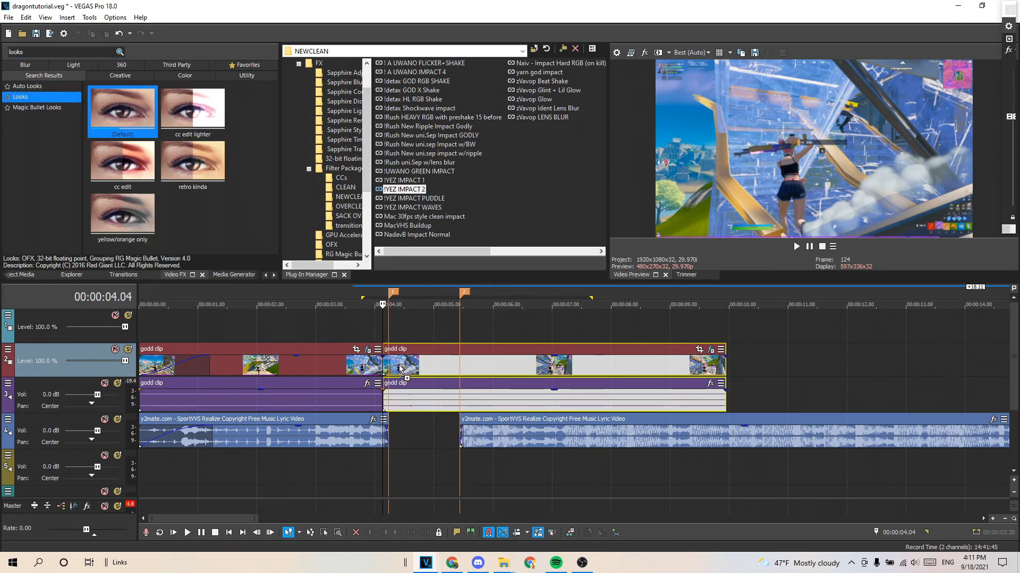
{"action": "left_click_drag", "start_coordinate": [399, 369], "coordinate": [400, 369]}
{"action": "left_click", "coordinate": [434, 143]}
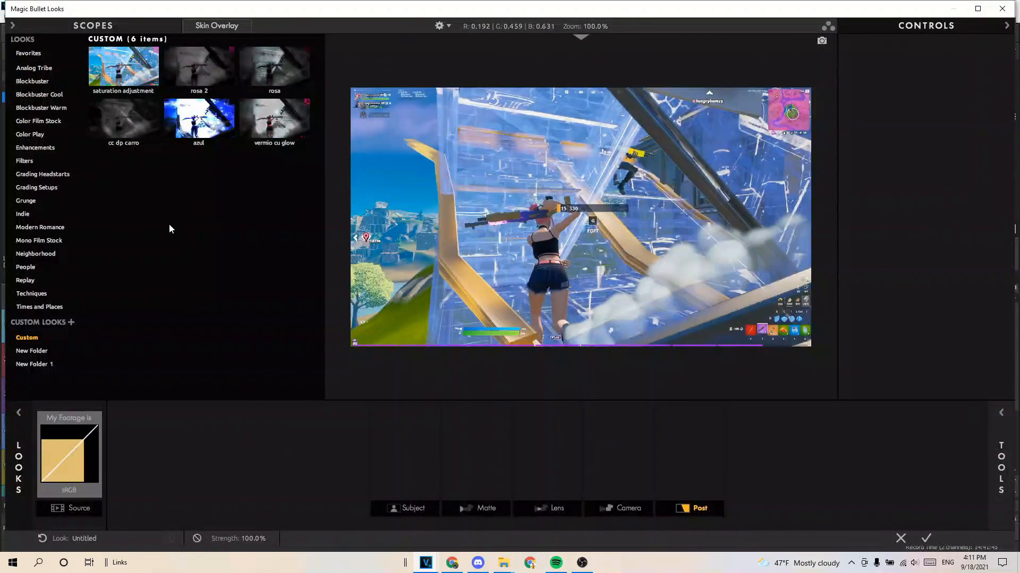
Step: Preview the custom looks and apply "vermio cu glow" to the clip
{"action": "left_click", "coordinate": [118, 109]}
{"action": "left_click", "coordinate": [125, 79]}
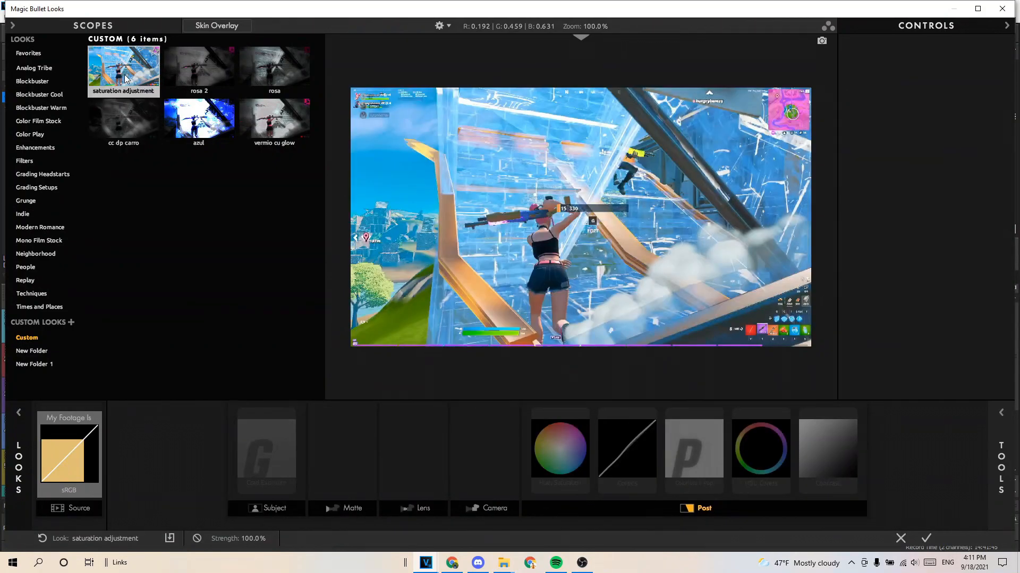
{"action": "left_click", "coordinate": [215, 122]}
{"action": "left_click", "coordinate": [271, 129]}
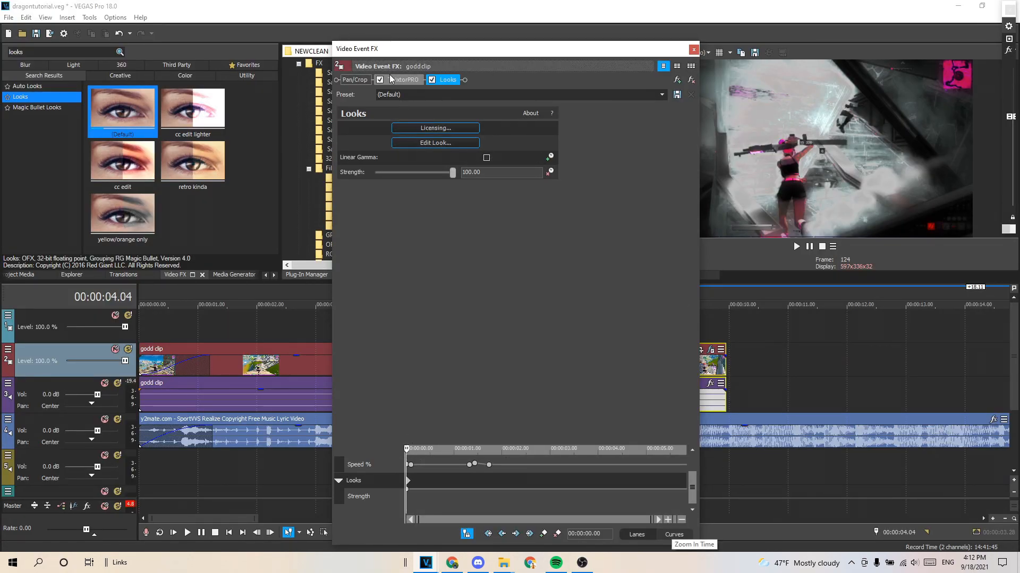
Step: Set the Looks Strength keyframe at the start of the split clip to 0
{"action": "left_click_drag", "start_coordinate": [390, 51], "coordinate": [474, 44]}
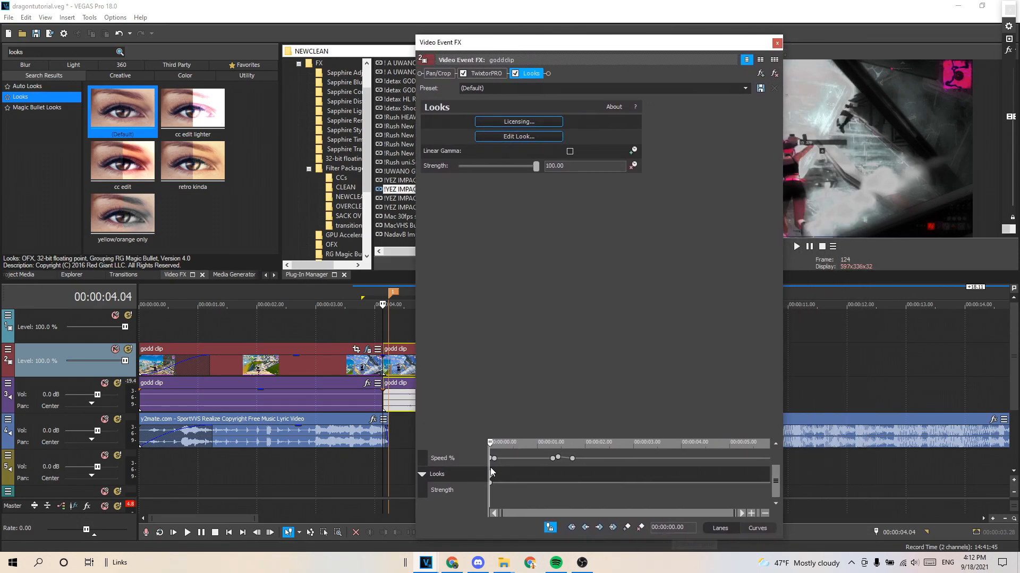
{"action": "left_click", "coordinate": [475, 490]}
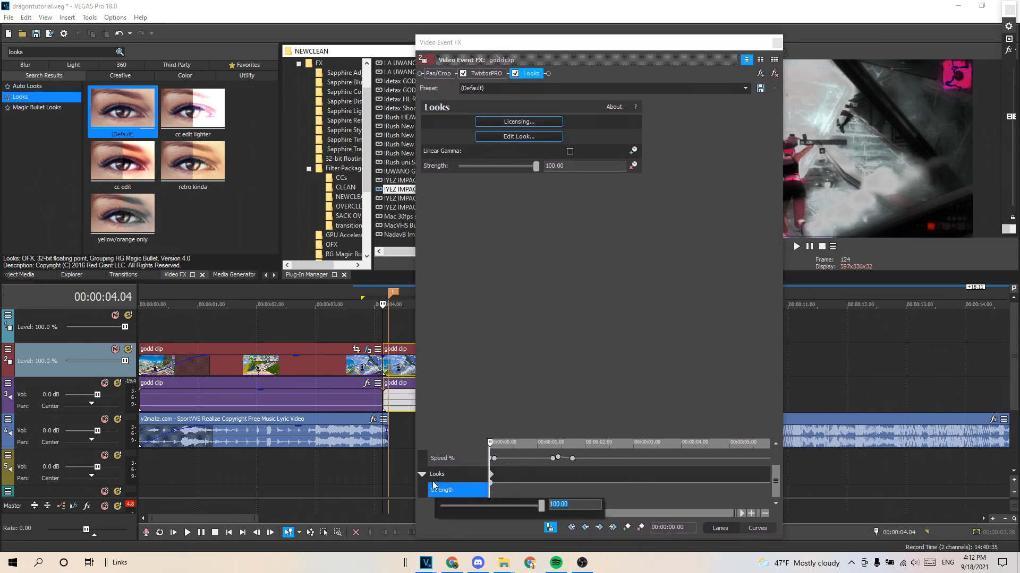
{"action": "type", "text": "0"}
{"action": "key", "text": "Return"}
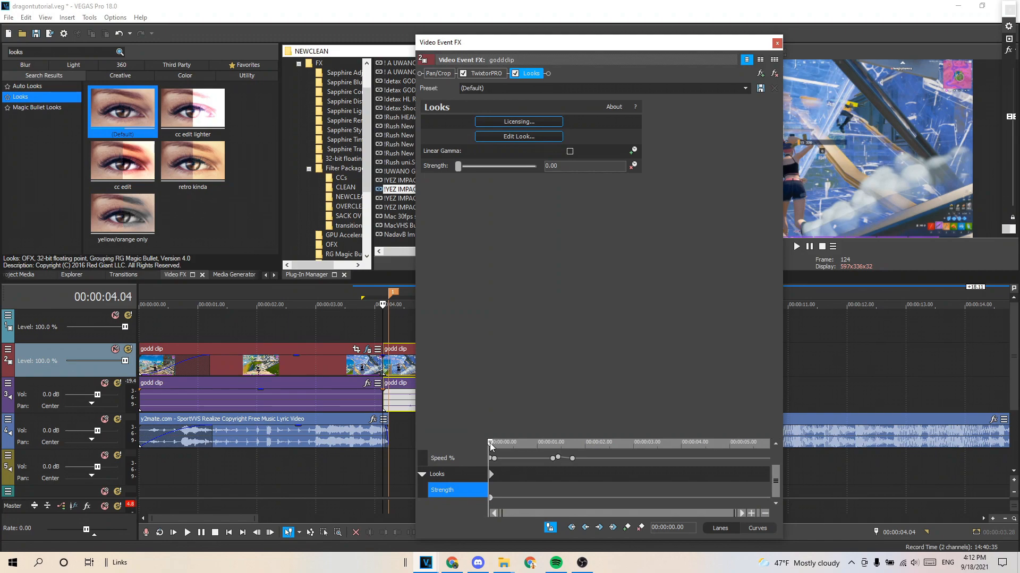
Step: Add a Looks Strength keyframe of 100 at 00:00:04.07, three frames into the split clip
{"action": "left_click_drag", "start_coordinate": [473, 43], "coordinate": [348, 35]}
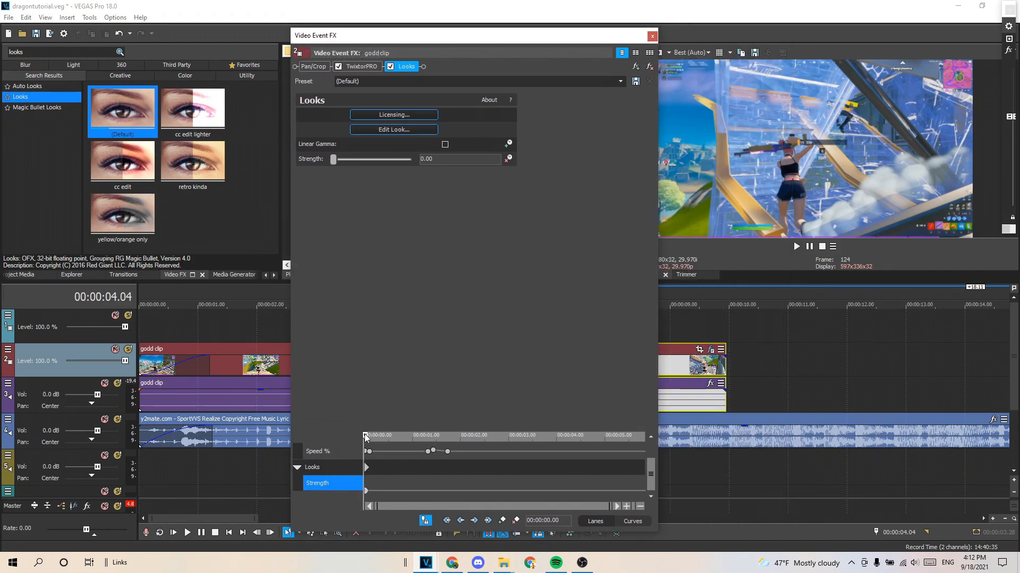
{"action": "left_click_drag", "start_coordinate": [403, 40], "coordinate": [344, 56]}
{"action": "left_click", "coordinate": [390, 322]}
{"action": "left_click_drag", "start_coordinate": [316, 179], "coordinate": [440, 182]}
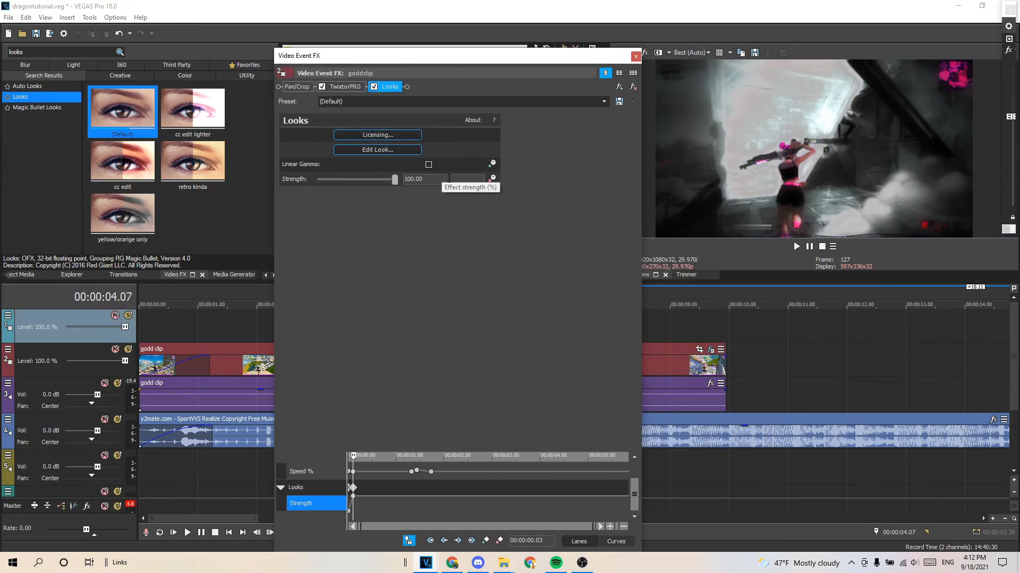
Step: Close the effect settings and play back a loop region around the first marker to check the color change
{"action": "left_click", "coordinate": [636, 56]}
{"action": "left_click_drag", "start_coordinate": [368, 329], "coordinate": [423, 325]}
{"action": "key", "text": "space"}
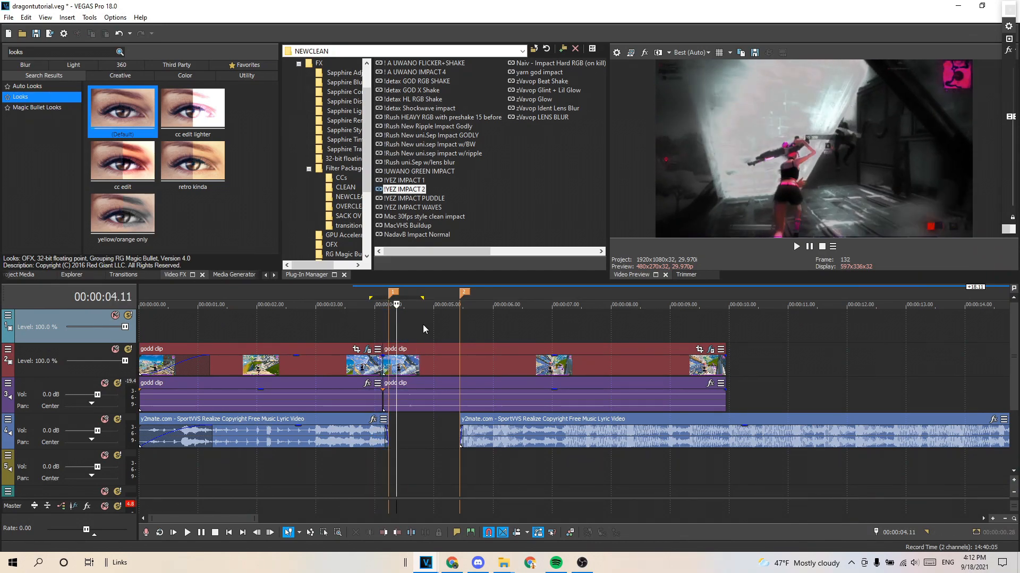
Step: Search the video effects for shake and apply the S_Shake preset "shakey shooky" to the split clip
{"action": "type", "text": "shake"}
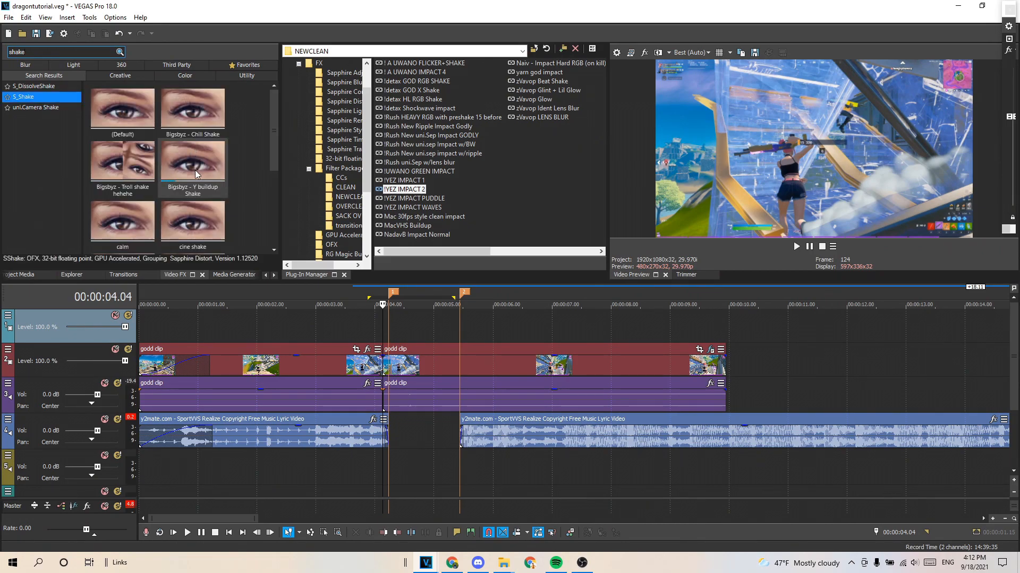
{"action": "scroll", "coordinate": [196, 174], "scroll_direction": "down", "scroll_amount": 3}
{"action": "left_click_drag", "start_coordinate": [132, 175], "coordinate": [398, 362]}
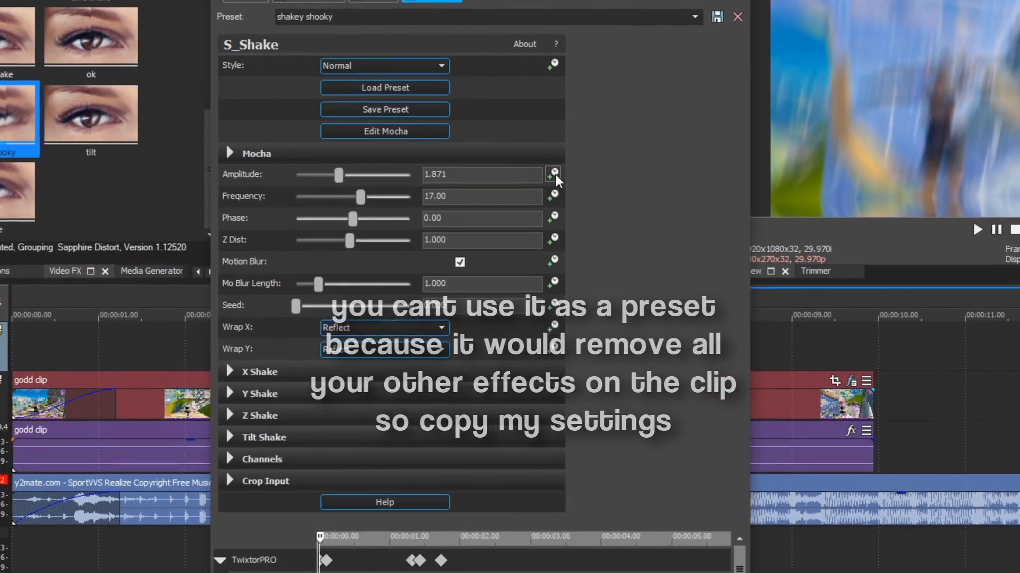
Step: Enable keyframing for the S_Shake Amplitude and set its keyframe at the start of the split clip to 0
{"action": "left_click", "coordinate": [527, 193]}
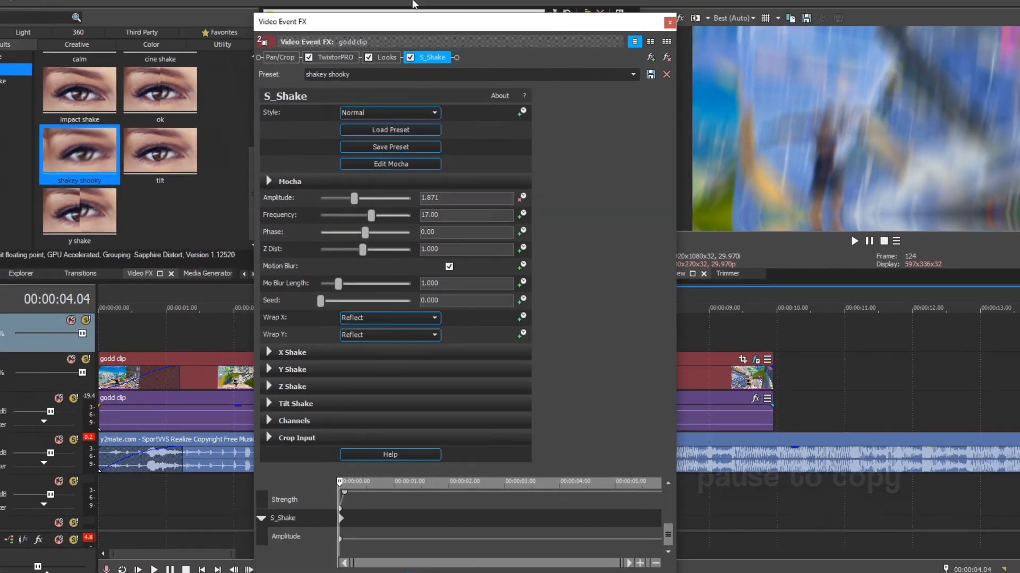
{"action": "left_click_drag", "start_coordinate": [419, 21], "coordinate": [506, 36]}
{"action": "left_click", "coordinate": [403, 485]}
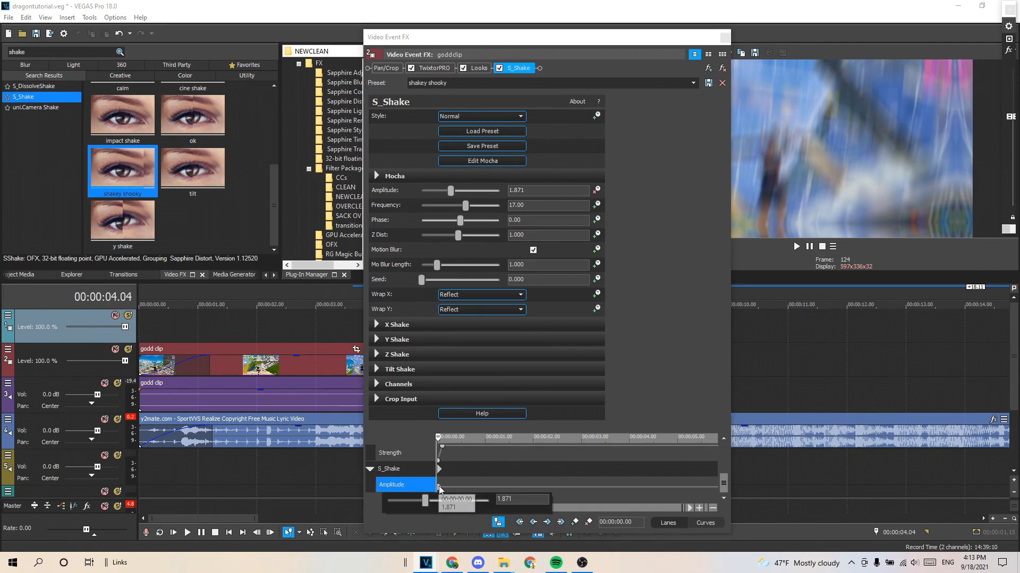
{"action": "type", "text": "0"}
{"action": "key", "text": "Return"}
Step: Add an S_Shake Amplitude keyframe of 0.8 at 00:00:04.07, three frames into the split clip
{"action": "left_click_drag", "start_coordinate": [437, 39], "coordinate": [404, 42]}
{"action": "left_click", "coordinate": [388, 329]}
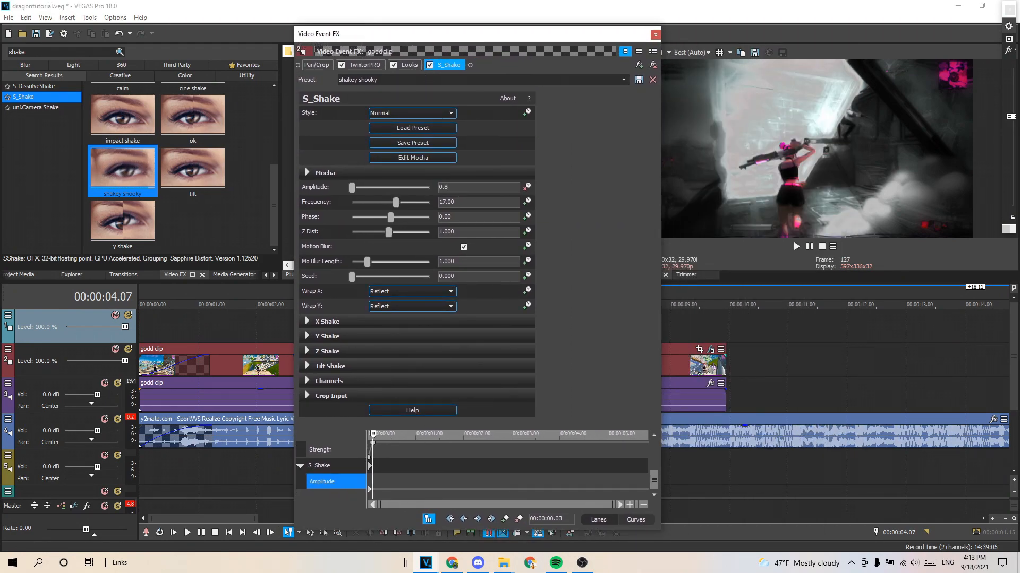
{"action": "type", "text": "0.8"}
{"action": "key", "text": "Return"}
Step: Add an S_Shake Amplitude keyframe of 0 at 00:00:04.10, six frames into the split clip
{"action": "left_click", "coordinate": [373, 437]}
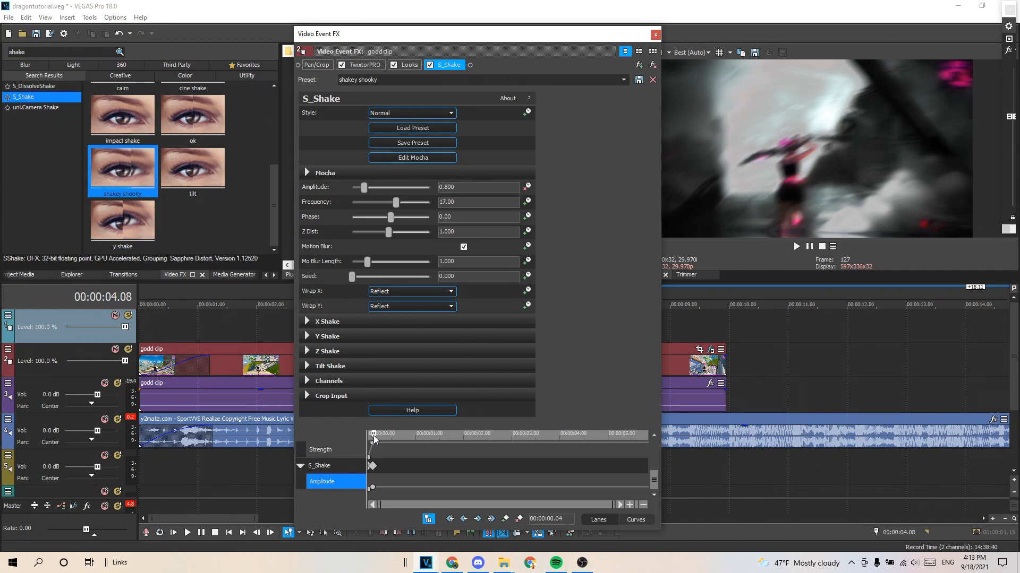
{"action": "key", "text": "Right"}
{"action": "key", "text": "Right"}
{"action": "key", "text": "Right"}
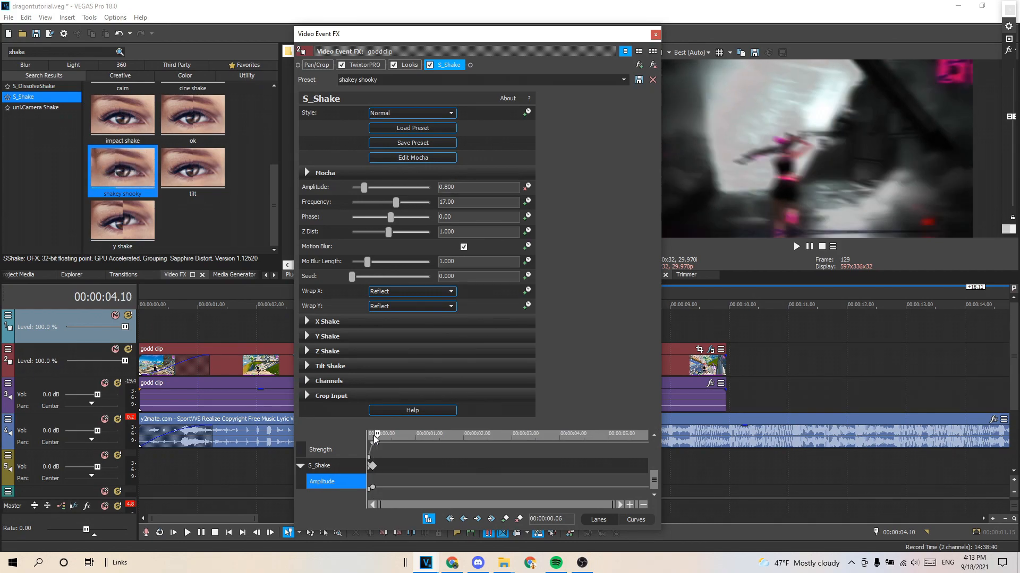
{"action": "left_click_drag", "start_coordinate": [460, 186], "coordinate": [258, 196]}
{"action": "type", "text": "0"}
{"action": "key", "text": "Return"}
Step: Close the effect settings and play back from just before the first marker to check the shake
{"action": "left_click", "coordinate": [656, 34]}
{"action": "left_click", "coordinate": [376, 320]}
{"action": "key", "text": "space"}
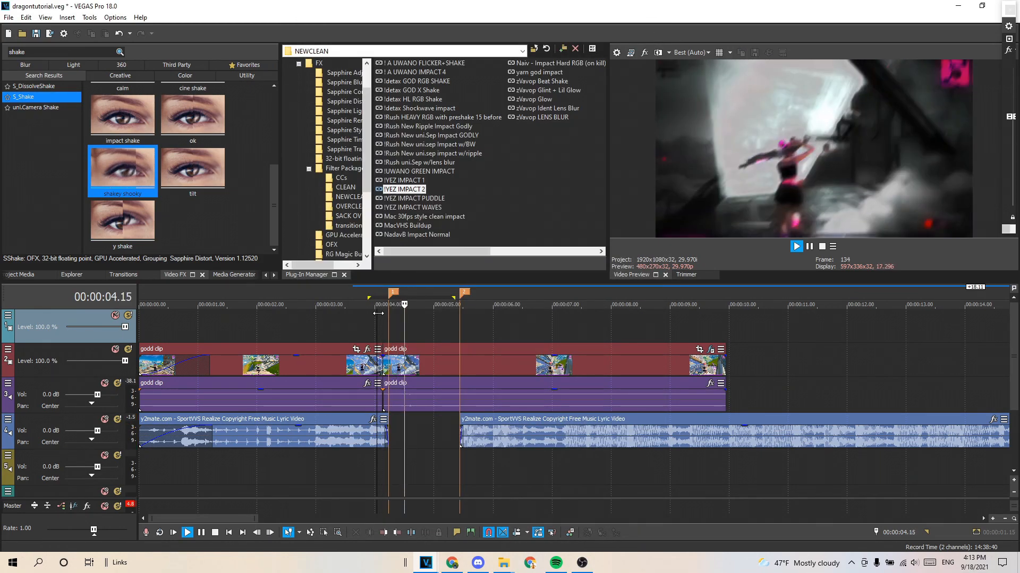
{"action": "key", "text": "space"}
Step: Trim the start of the Eastern Dragons clip to where the dragon appears and move the clip to begin at the first marker
{"action": "scroll", "coordinate": [541, 387], "scroll_direction": "down", "scroll_amount": 3}
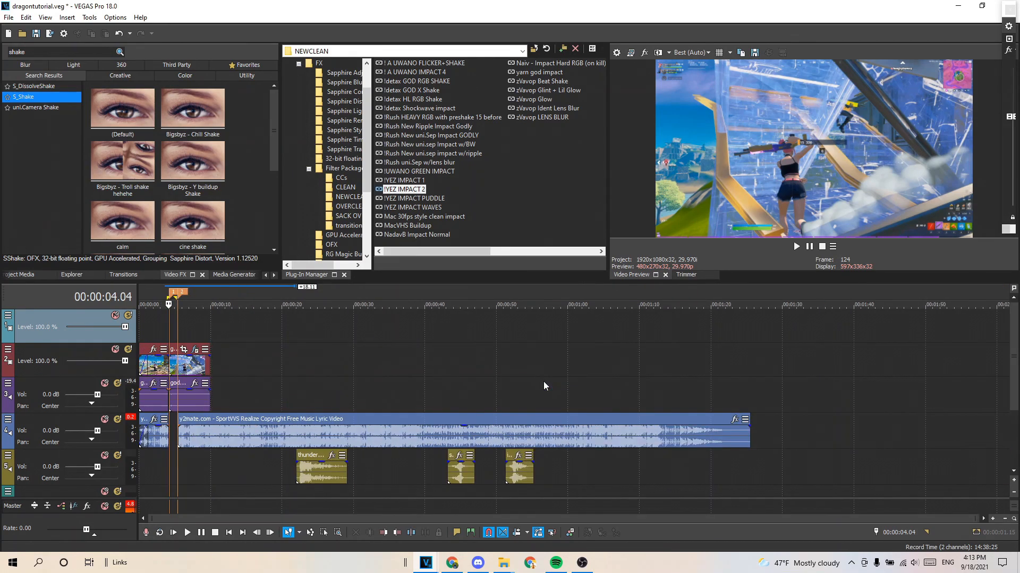
{"action": "scroll", "coordinate": [340, 351], "scroll_direction": "down", "scroll_amount": 5}
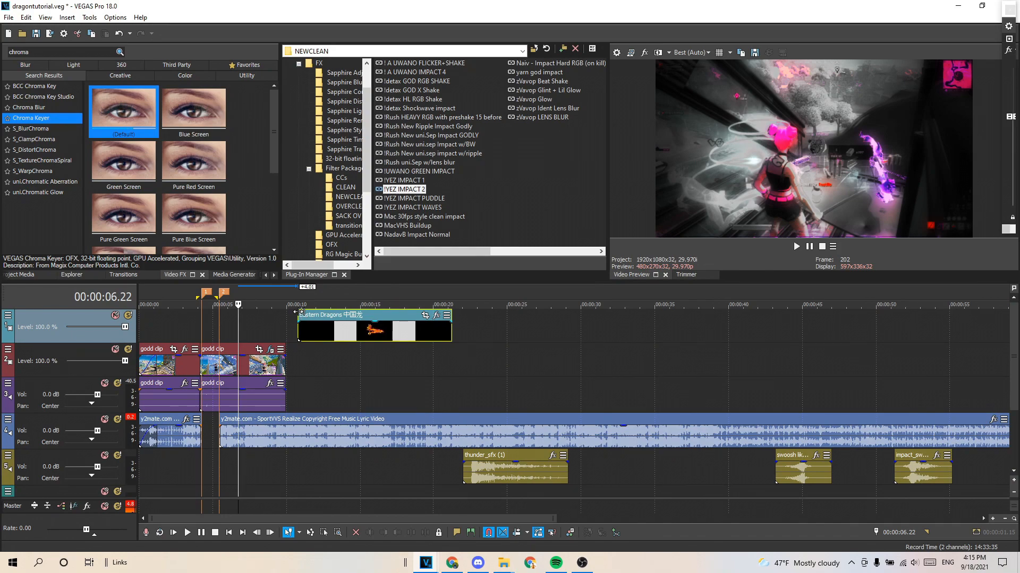
{"action": "left_click_drag", "start_coordinate": [297, 312], "coordinate": [329, 311]}
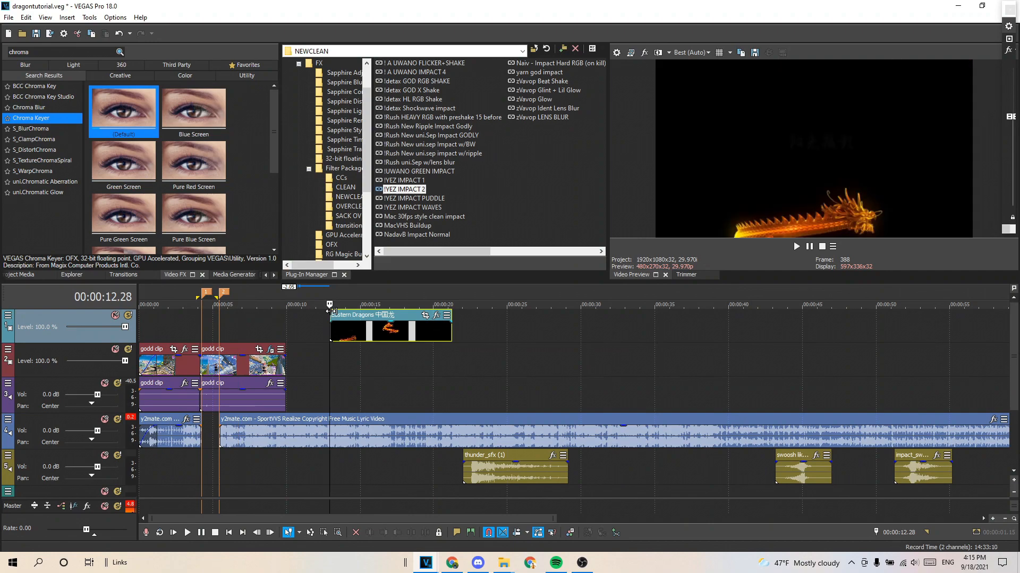
{"action": "left_click_drag", "start_coordinate": [342, 317], "coordinate": [214, 317]}
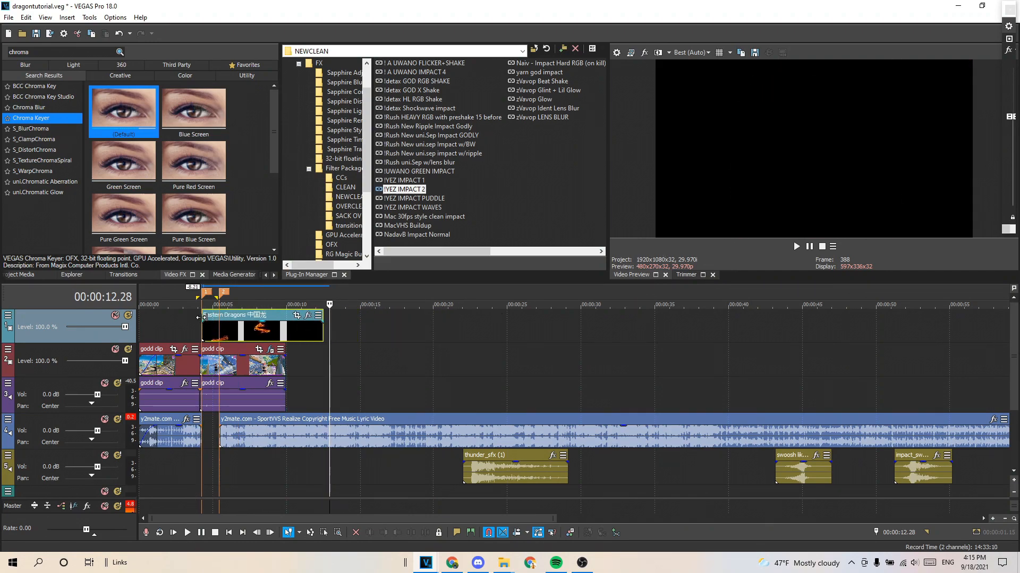
{"action": "left_click", "coordinate": [203, 318]}
{"action": "scroll", "coordinate": [203, 318], "scroll_direction": "up", "scroll_amount": 4}
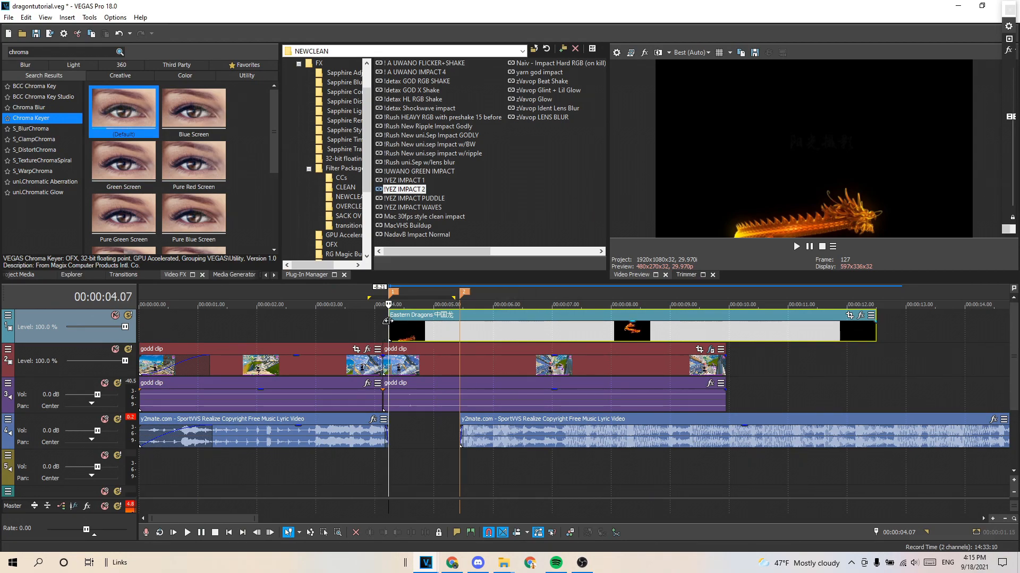
Step: Shorten the Eastern Dragons clip to end at the second marker and give it a short fade-in and fade-out
{"action": "left_click_drag", "start_coordinate": [386, 320], "coordinate": [398, 321]}
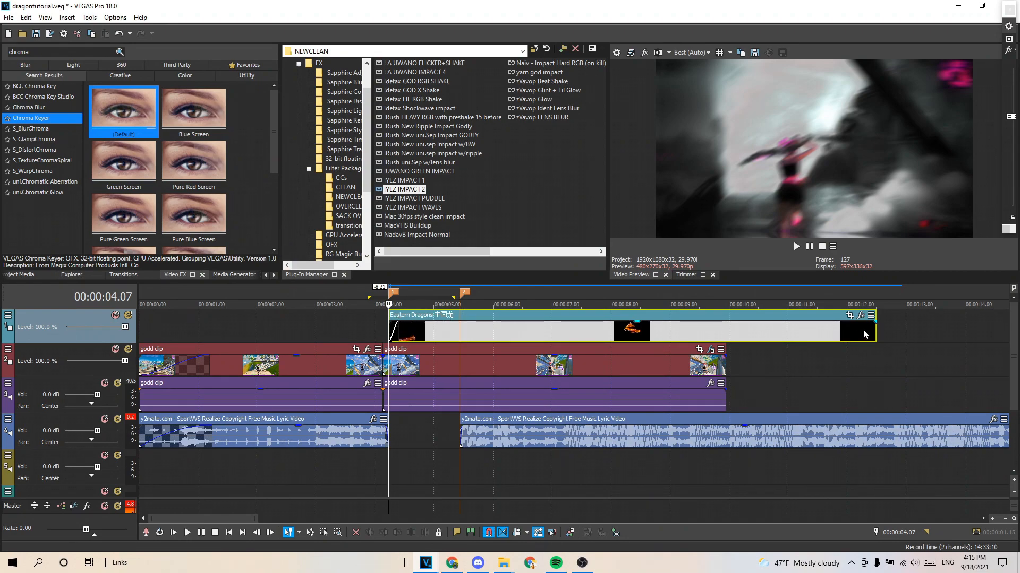
{"action": "left_click_drag", "start_coordinate": [875, 330], "coordinate": [450, 322]}
{"action": "left_click", "coordinate": [449, 322]}
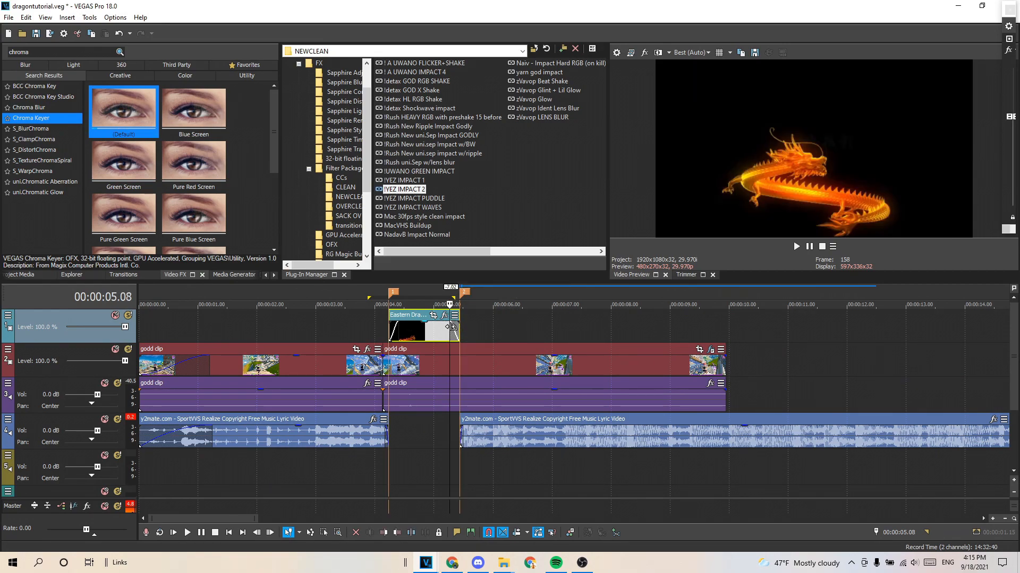
Step: Insert a velocity envelope on the Eastern Dragons clip and set its velocity to 200%
{"action": "left_click", "coordinate": [412, 322]}
{"action": "right_click", "coordinate": [412, 322]}
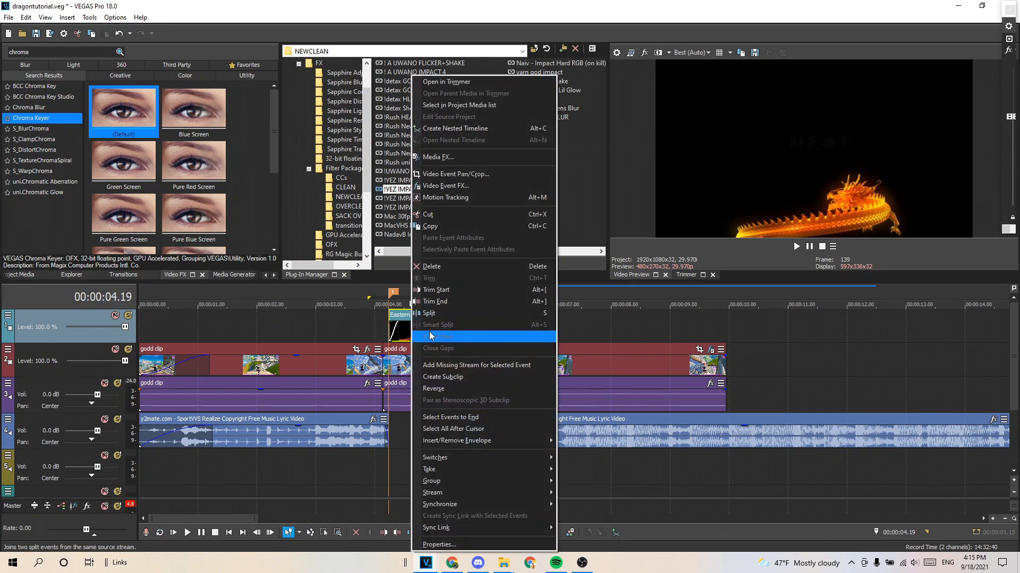
{"action": "mouse_move", "coordinate": [516, 445]}
{"action": "left_click", "coordinate": [577, 441]}
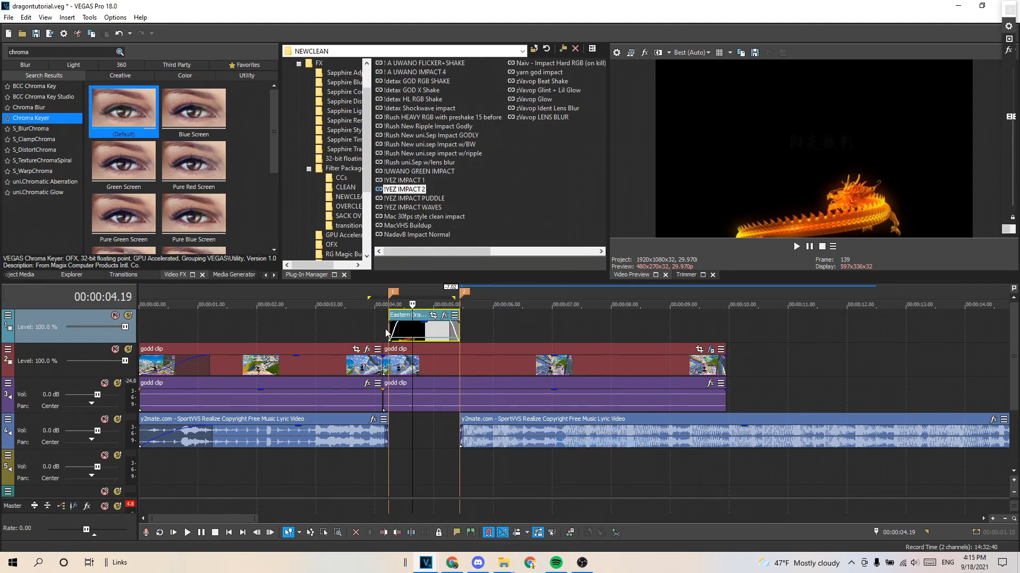
{"action": "right_click", "coordinate": [393, 343]}
{"action": "left_click", "coordinate": [417, 198]}
{"action": "type", "text": "200"}
{"action": "key", "text": "Return"}
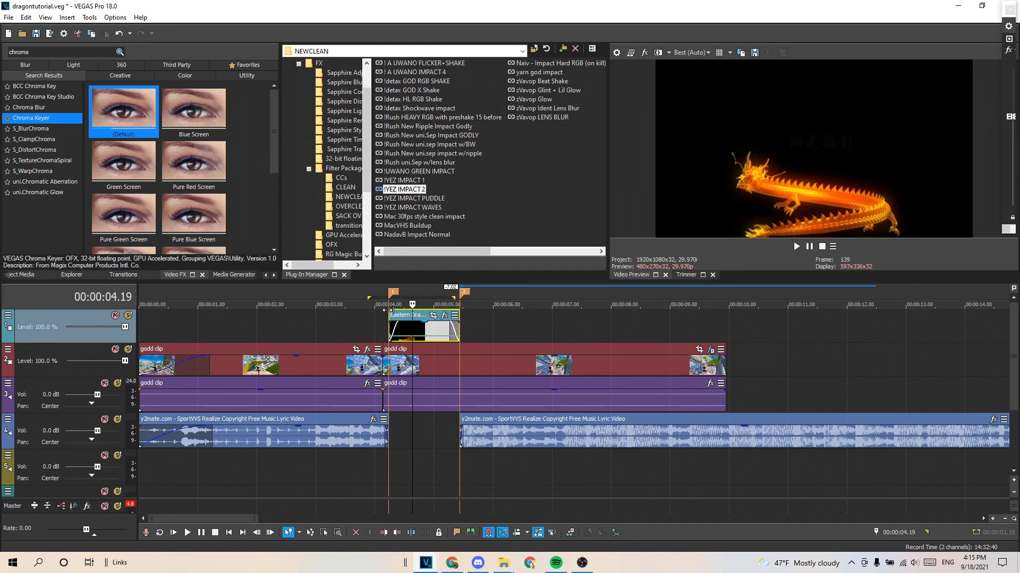
Step: Step through the start of the dragon overlay and play back the region spanning both markers to check the dragon's speed
{"action": "left_click", "coordinate": [388, 310]}
{"action": "left_click_drag", "start_coordinate": [489, 325], "coordinate": [383, 326]}
{"action": "key", "text": "Right"}
{"action": "key", "text": "Right"}
{"action": "key", "text": "Right"}
{"action": "key", "text": "Right"}
{"action": "key", "text": "Right"}
{"action": "key", "text": "Right"}
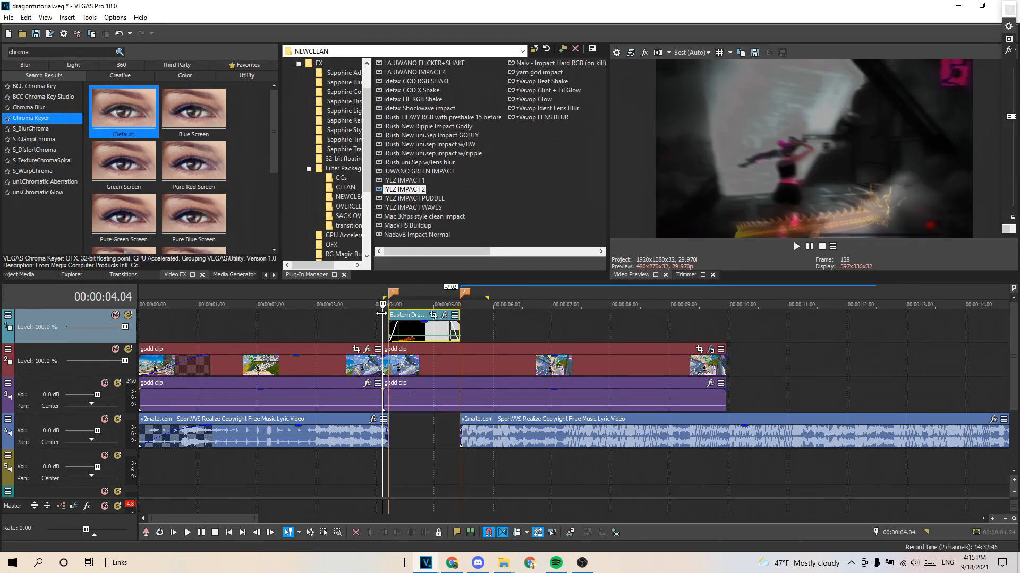
{"action": "left_click", "coordinate": [452, 324]}
{"action": "left_click", "coordinate": [465, 324]}
{"action": "left_click_drag", "start_coordinate": [471, 325], "coordinate": [383, 325]}
{"action": "key", "text": "space"}
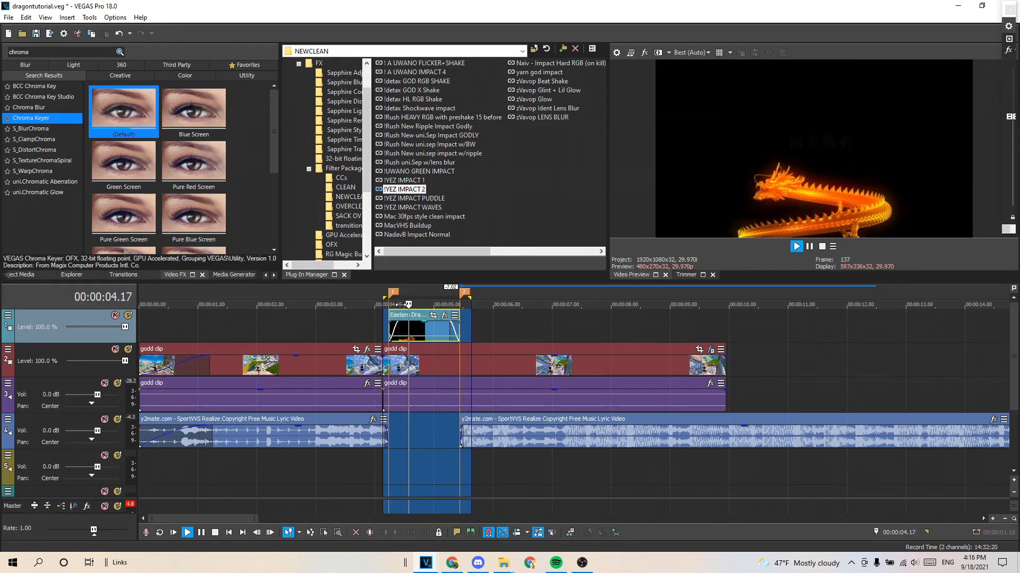
{"action": "key", "text": "space"}
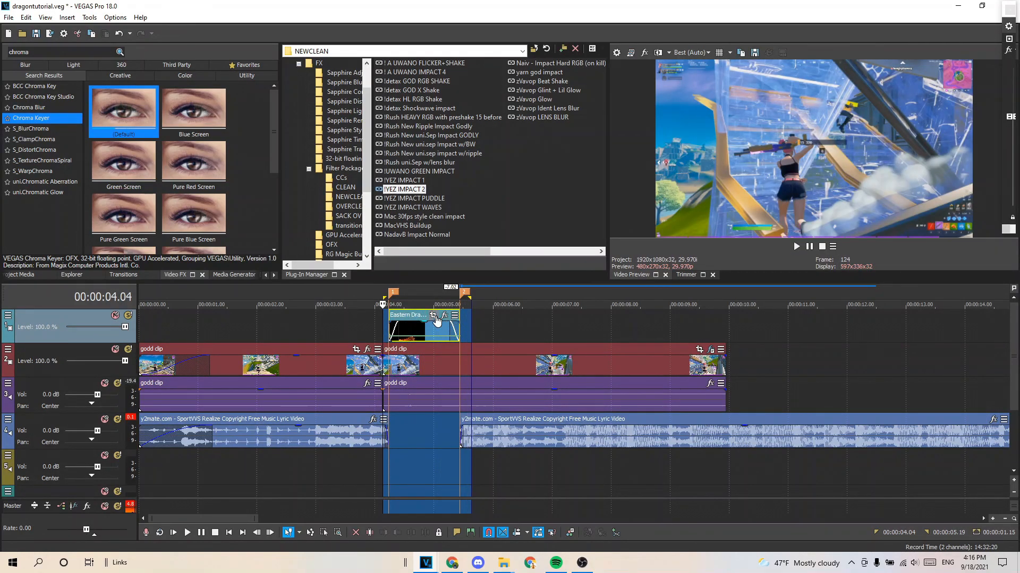
Step: Lower the Eastern Dragons clip's playback speed with a custom velocity on its envelope
{"action": "left_click", "coordinate": [438, 329]}
{"action": "right_click", "coordinate": [391, 338]}
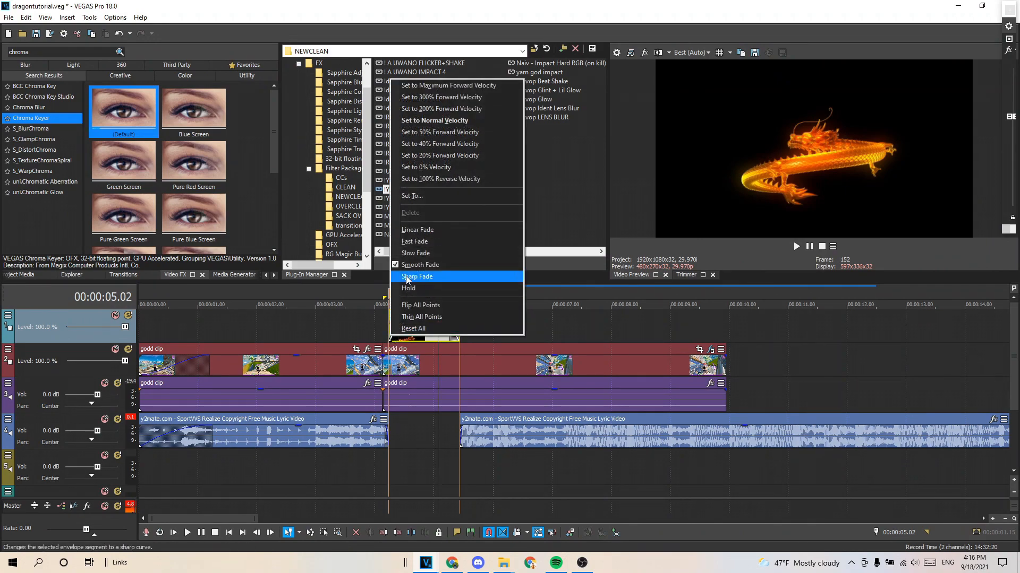
{"action": "left_click", "coordinate": [419, 198]}
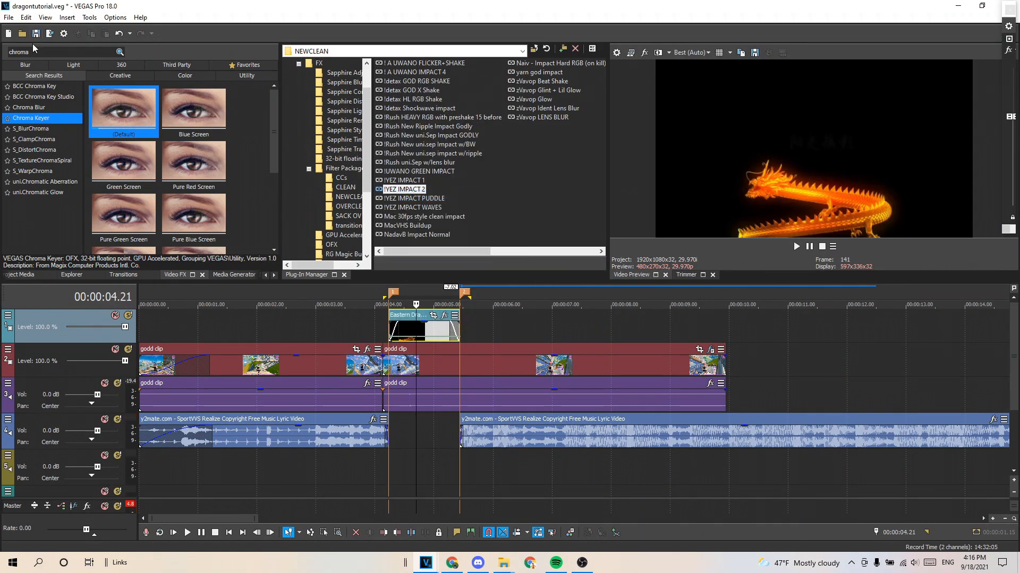
Step: Apply the default Chroma Keyer to the Eastern Dragons clip with a black key color and a low threshold of 0.211
{"action": "left_click_drag", "start_coordinate": [119, 117], "coordinate": [427, 332]}
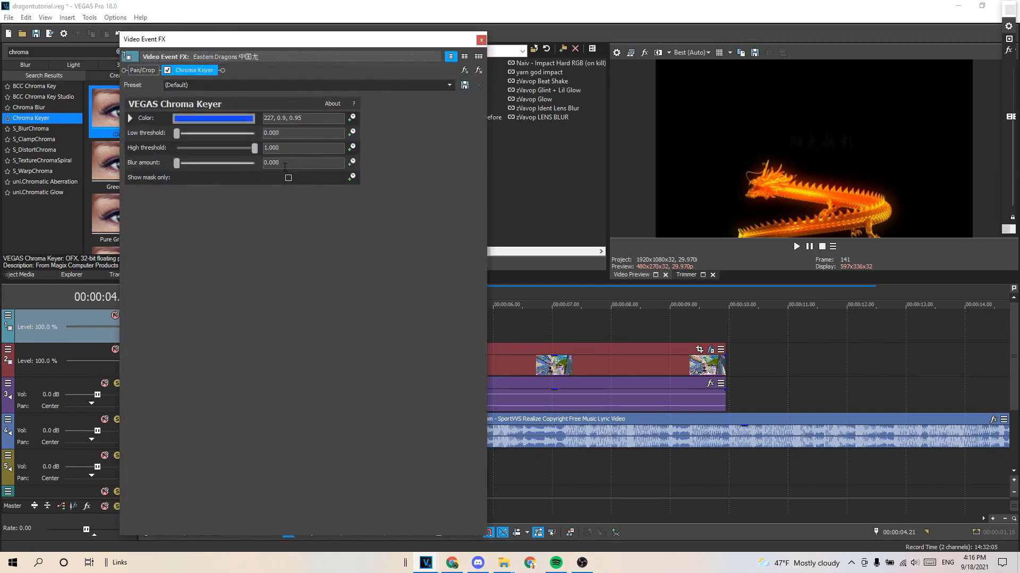
{"action": "left_click", "coordinate": [220, 120]}
{"action": "left_click_drag", "start_coordinate": [220, 152], "coordinate": [227, 242]}
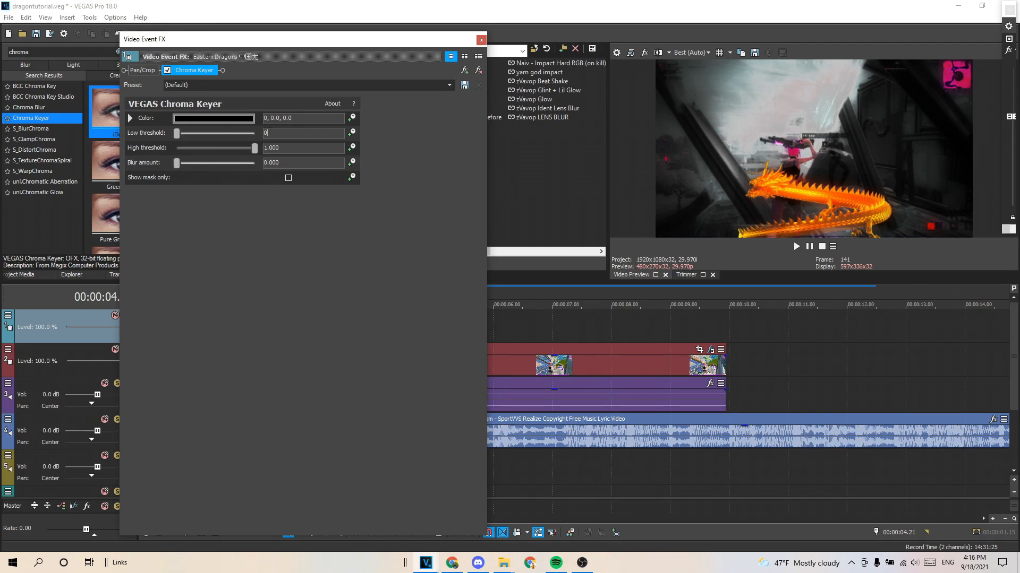
{"action": "key", "text": "Return"}
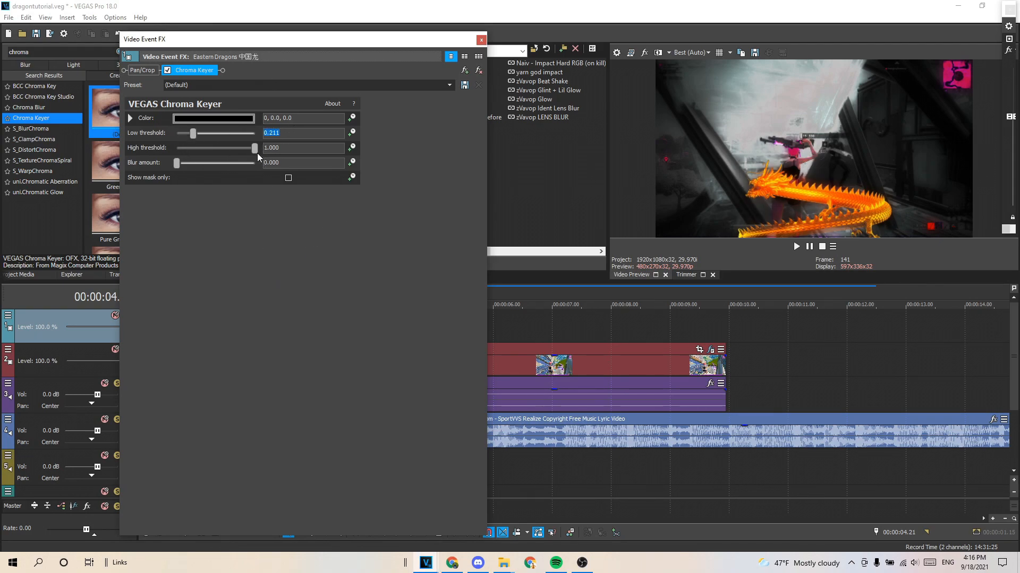
Step: Close the effect settings and play back the region around both markers to check the keyed dragon over the gameplay
{"action": "left_click", "coordinate": [481, 40]}
{"action": "left_click", "coordinate": [381, 328]}
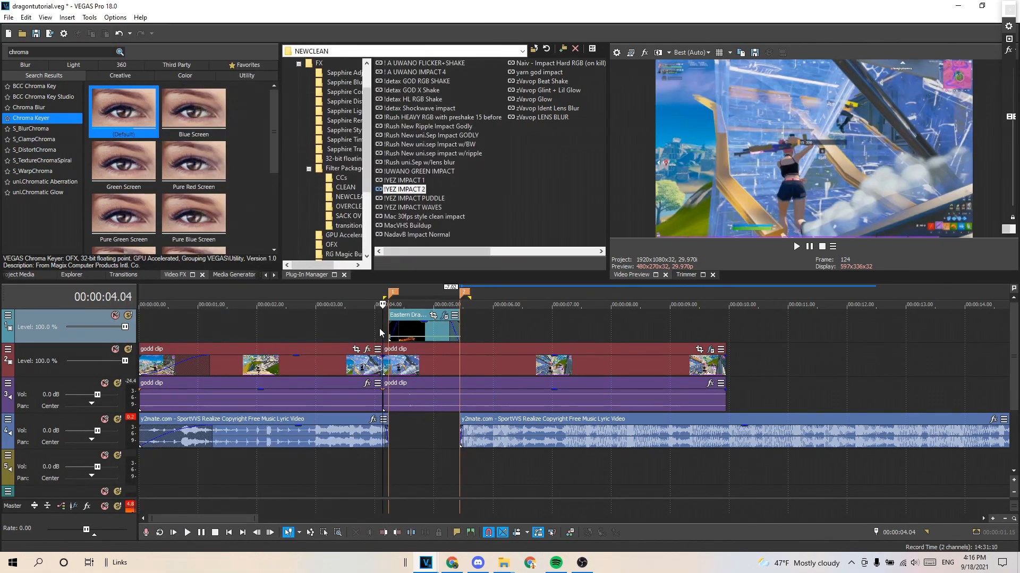
{"action": "scroll", "coordinate": [375, 331], "scroll_direction": "down", "scroll_amount": 2}
{"action": "left_click_drag", "start_coordinate": [307, 328], "coordinate": [256, 325]}
{"action": "left_click", "coordinate": [256, 325]}
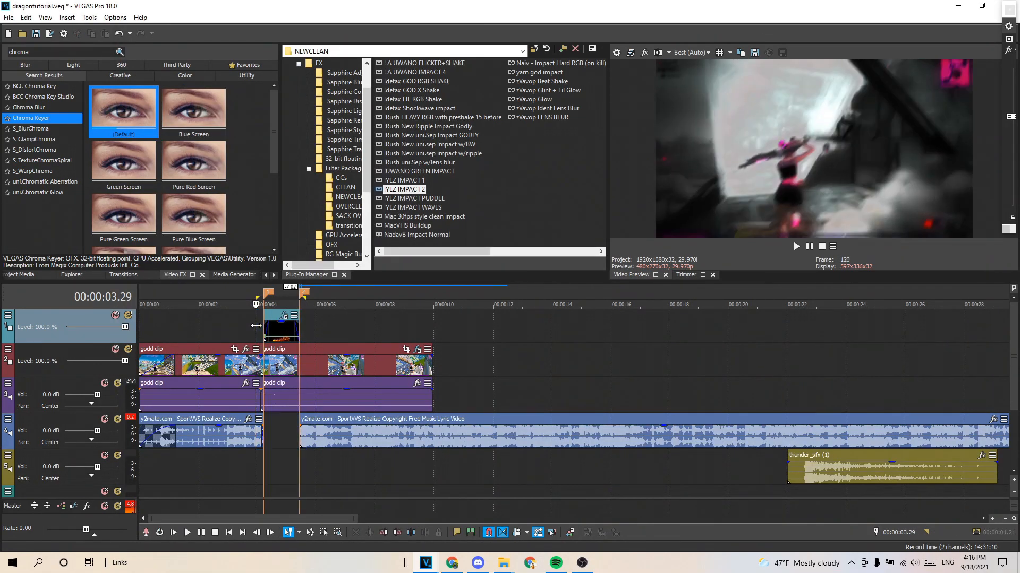
{"action": "key", "text": "space"}
{"action": "key", "text": "space"}
{"action": "left_click", "coordinate": [288, 334]}
{"action": "scroll", "coordinate": [297, 340], "scroll_direction": "up", "scroll_amount": 3}
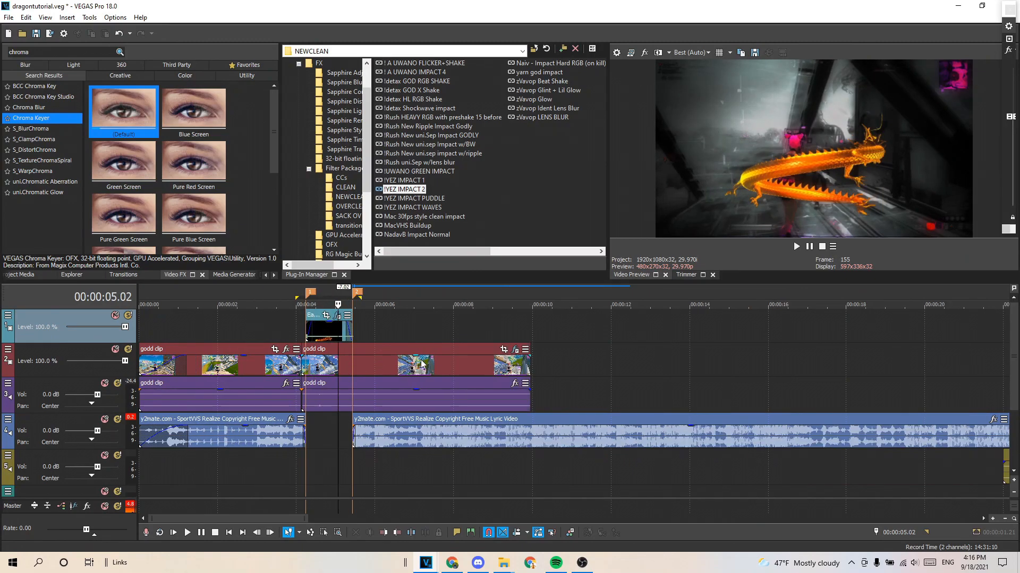
{"action": "left_click", "coordinate": [454, 362]}
{"action": "key", "text": "BackSpace"}
{"action": "key", "text": "space"}
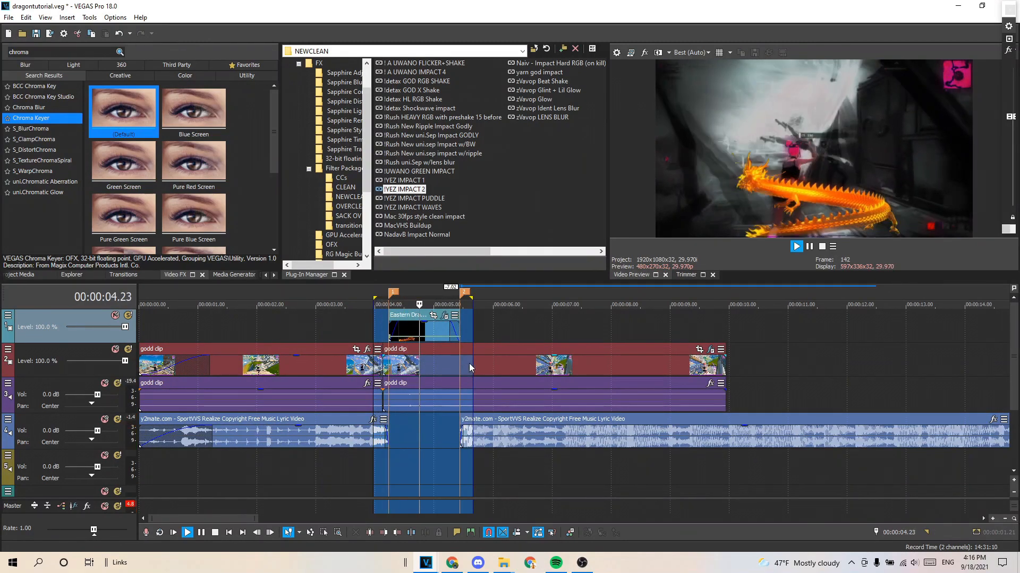
Step: Select the dragon clip and step frame by frame to 00:00:04.18 to examine the dragon's position relative to the player
{"action": "left_click", "coordinate": [394, 328]}
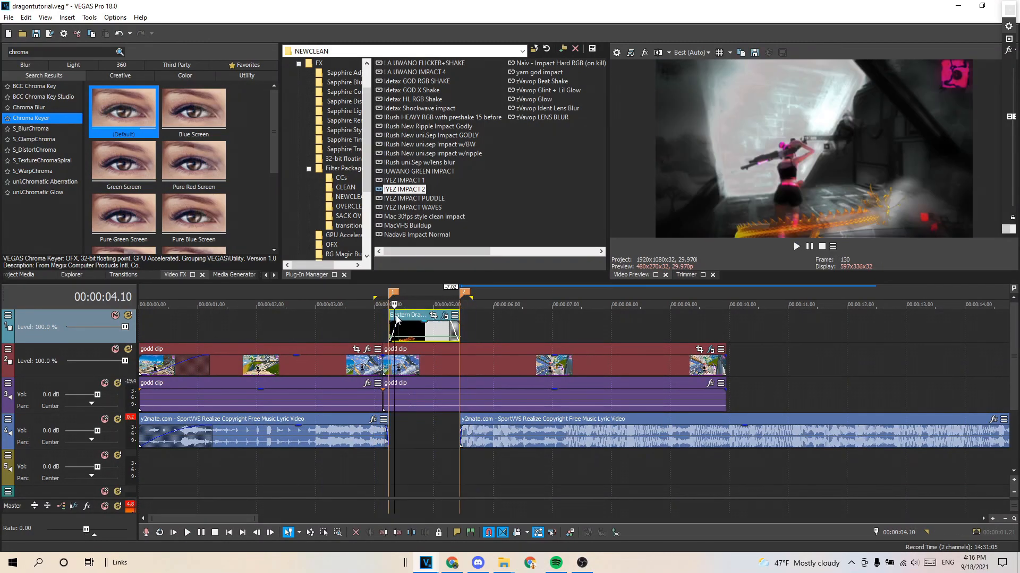
{"action": "key", "text": "Right"}
{"action": "key", "text": "Right"}
{"action": "key", "text": "Right"}
{"action": "key", "text": "Right"}
{"action": "key", "text": "Right"}
{"action": "key", "text": "Right"}
{"action": "key", "text": "Right"}
{"action": "key", "text": "Right"}
{"action": "key", "text": "Right"}
{"action": "key", "text": "Left"}
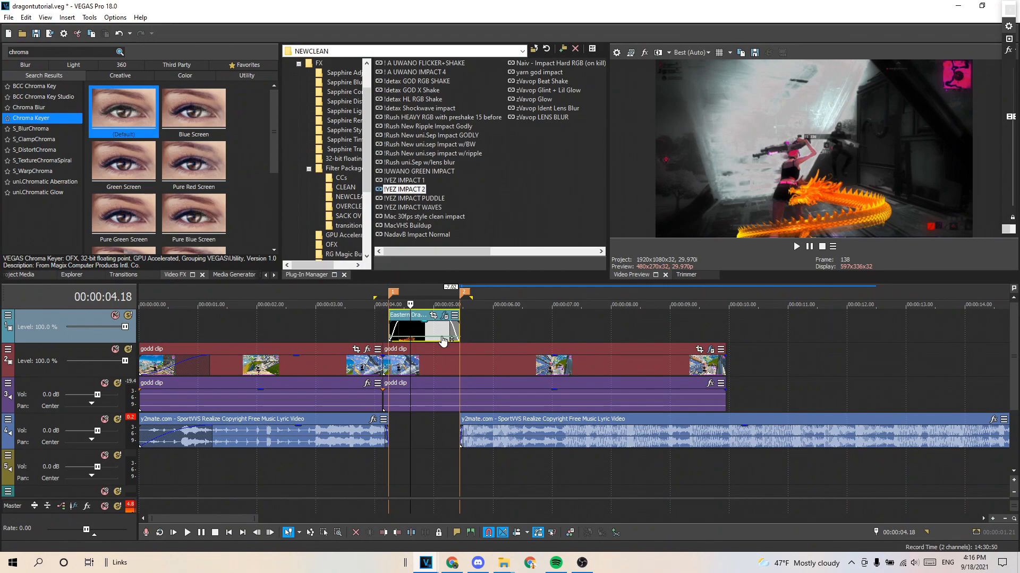
{"action": "scroll", "coordinate": [473, 334], "scroll_direction": "up", "scroll_amount": 2}
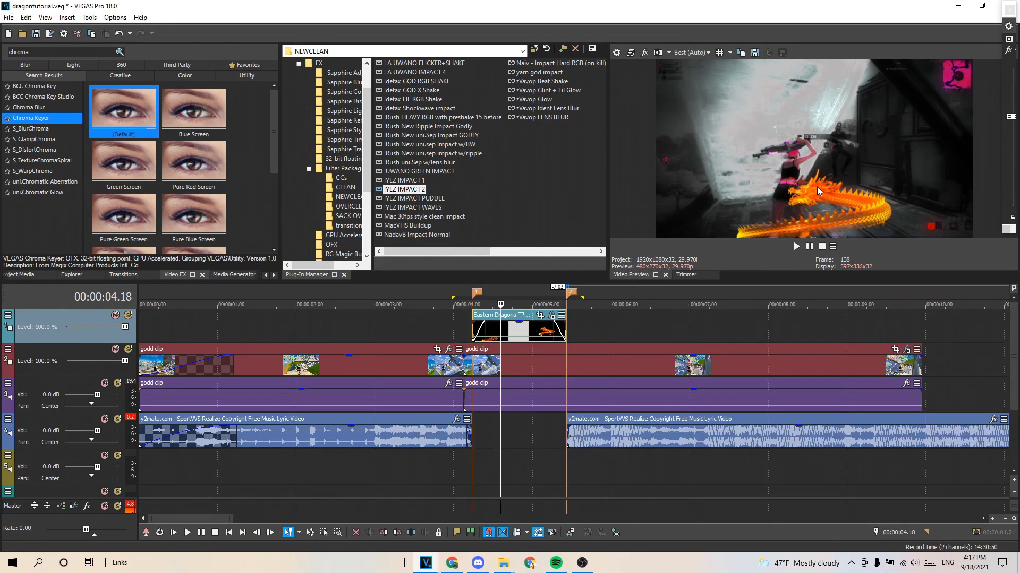
{"action": "key", "text": "Left"}
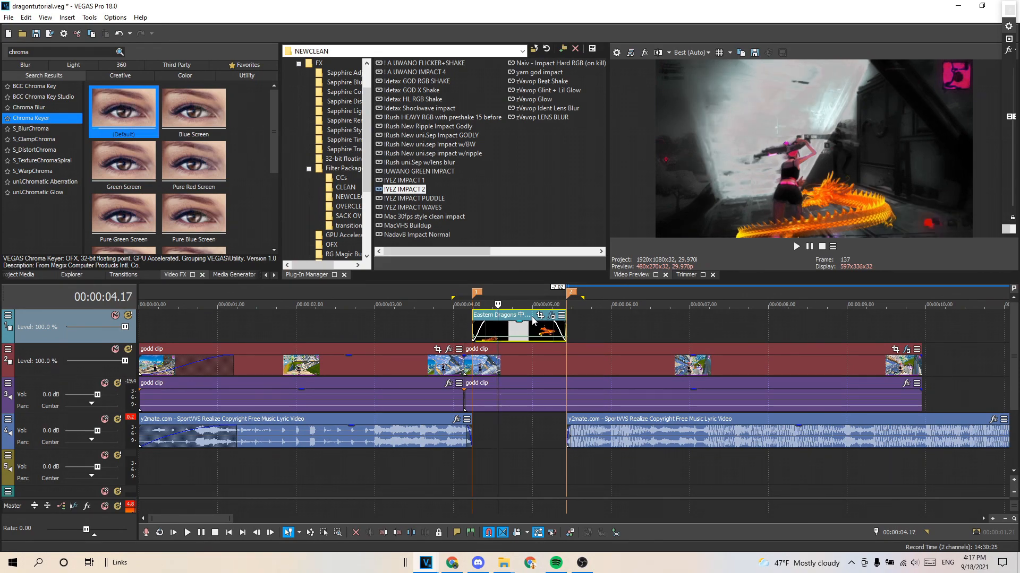
{"action": "key", "text": "Right"}
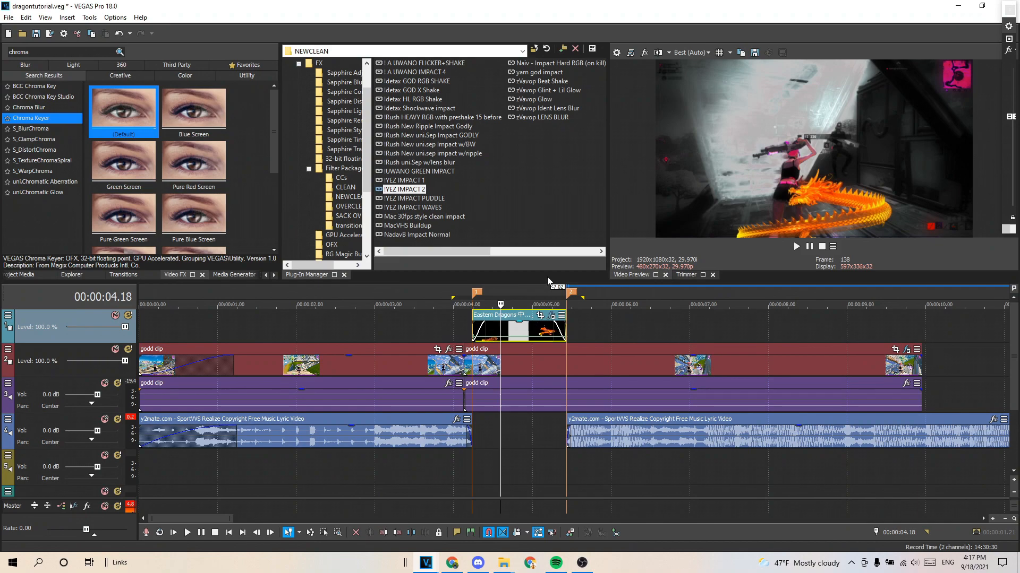
Step: Enable a mask in the Eastern Dragons clip's Pan/Crop settings at 00:00:04.18
{"action": "left_click", "coordinate": [540, 317]}
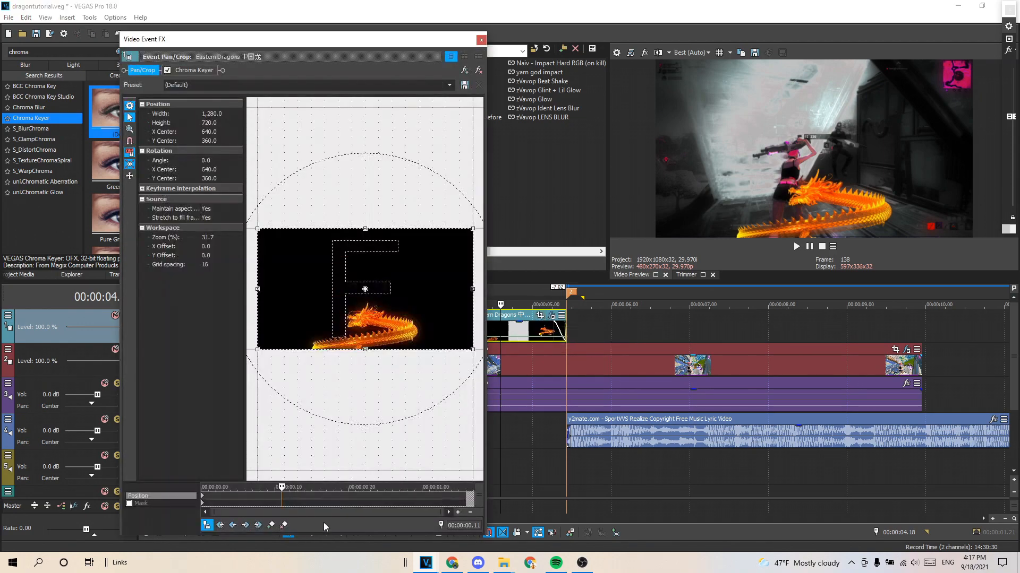
{"action": "left_click", "coordinate": [130, 504]}
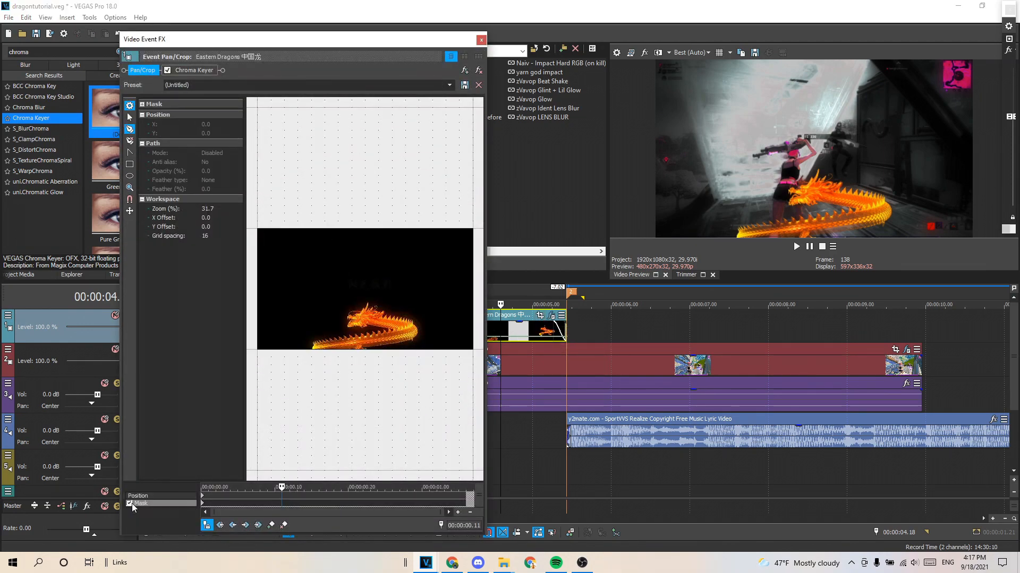
{"action": "scroll", "coordinate": [362, 379], "scroll_direction": "up", "scroll_amount": 5}
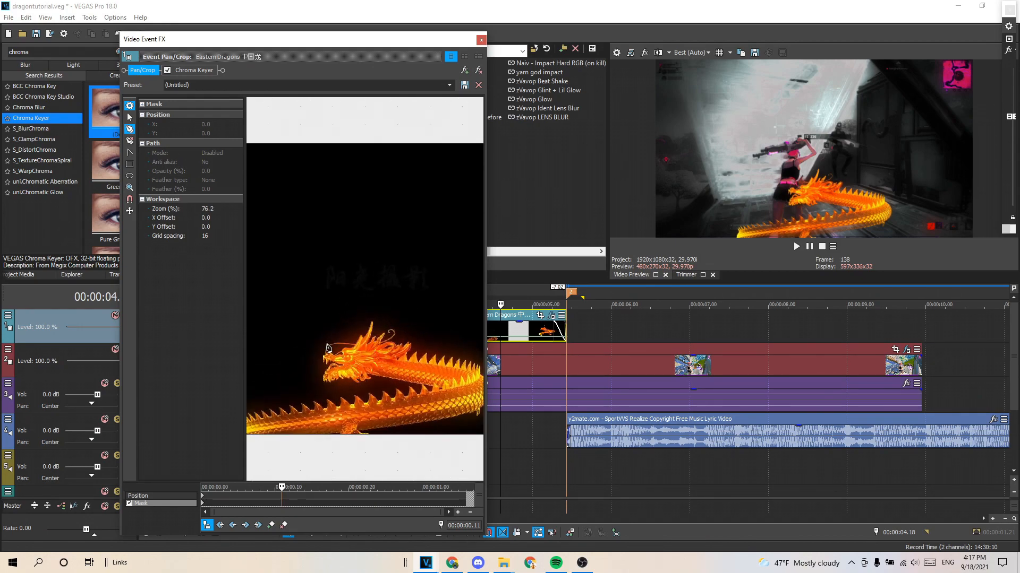
Step: Draw a closed mask path around the front of the dragon's head where it covers the player, and set its mode to Negative
{"action": "left_click", "coordinate": [326, 343]}
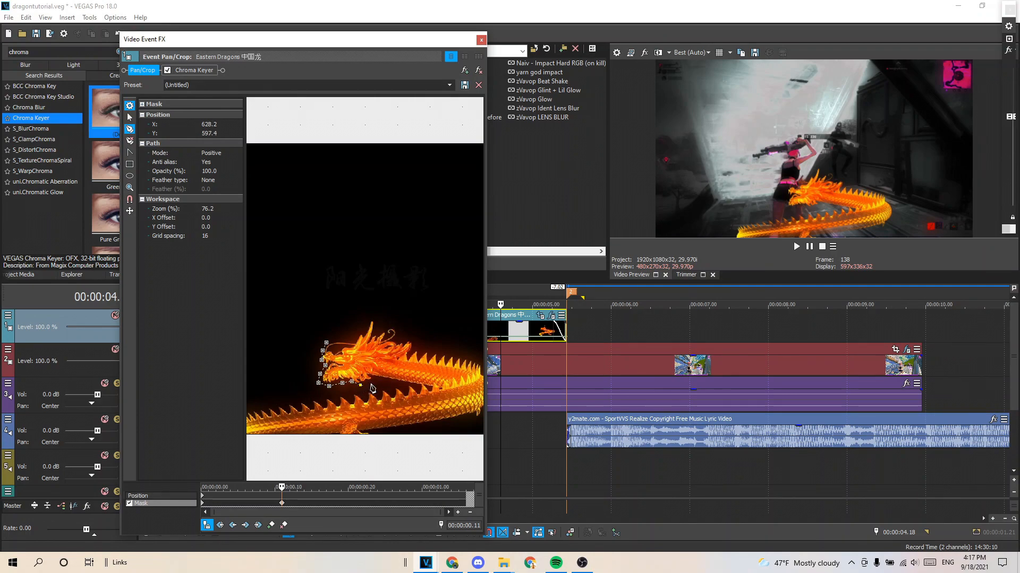
{"action": "key", "text": "ctrl+z"}
{"action": "key", "text": "ctrl+z"}
{"action": "key", "text": "ctrl+z"}
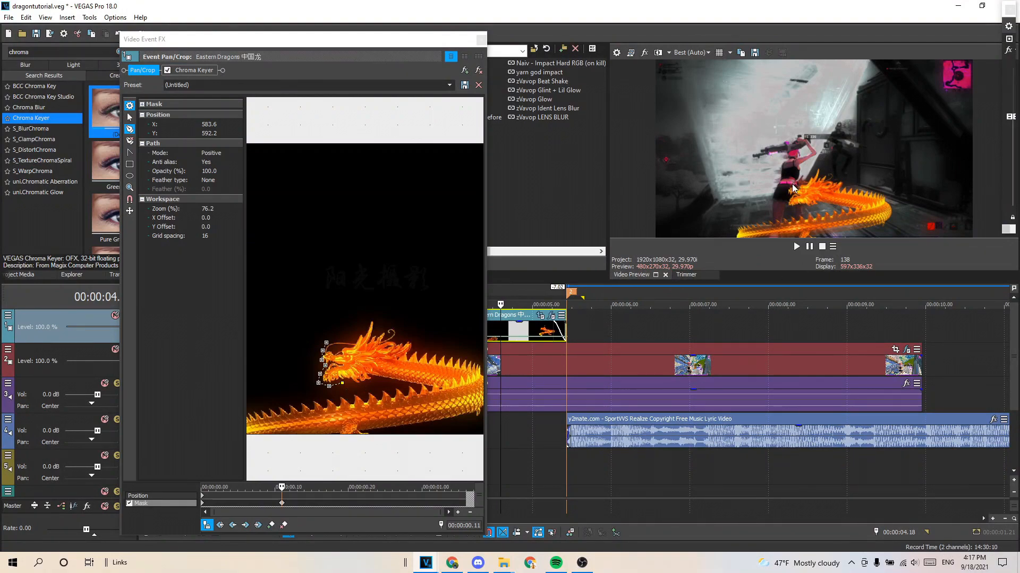
{"action": "left_click", "coordinate": [347, 373]}
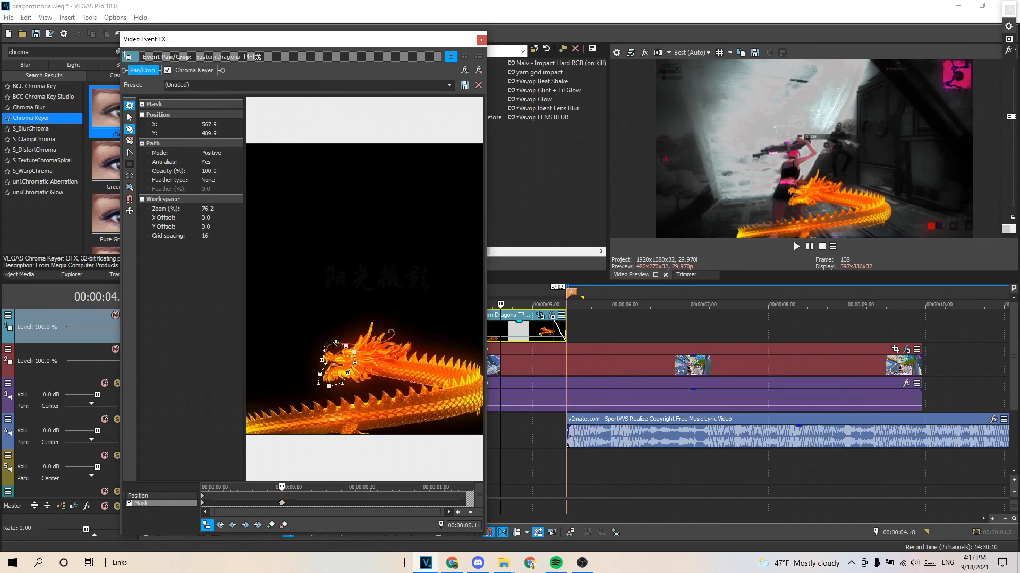
{"action": "left_click", "coordinate": [335, 343]}
{"action": "left_click", "coordinate": [215, 153]}
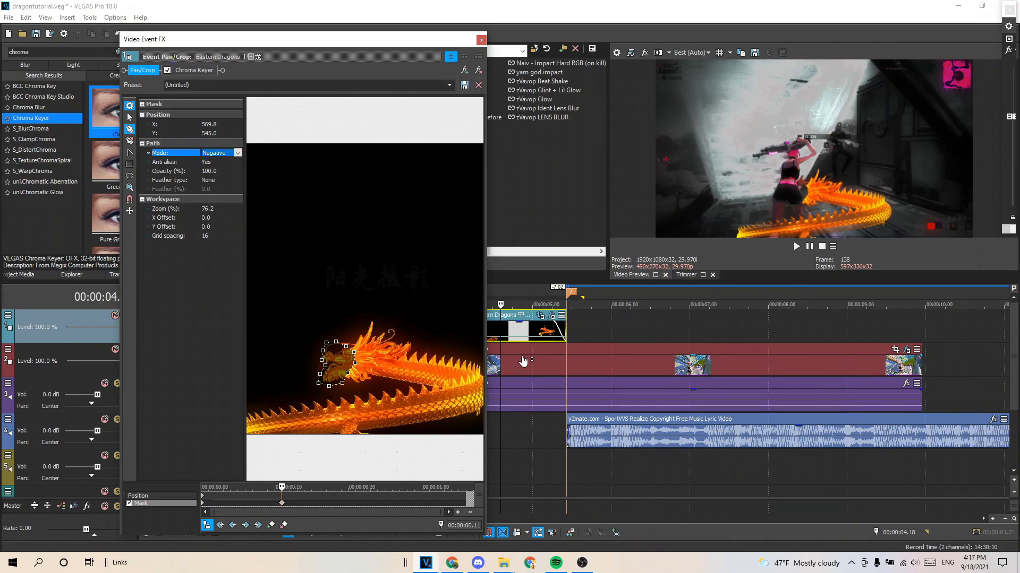
Step: Refine the mask's anchor points along the dragon's face to follow the player's outline, and close the event settings
{"action": "left_click", "coordinate": [353, 354]}
{"action": "left_click", "coordinate": [359, 355]}
{"action": "left_click", "coordinate": [355, 353]}
{"action": "left_click", "coordinate": [354, 354]}
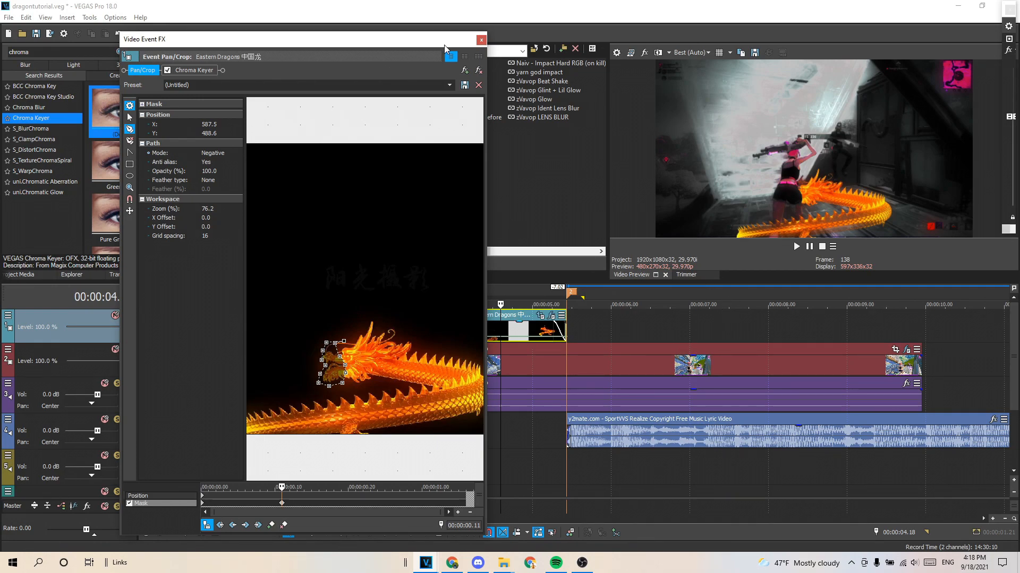
{"action": "left_click_drag", "start_coordinate": [444, 44], "coordinate": [228, 40]}
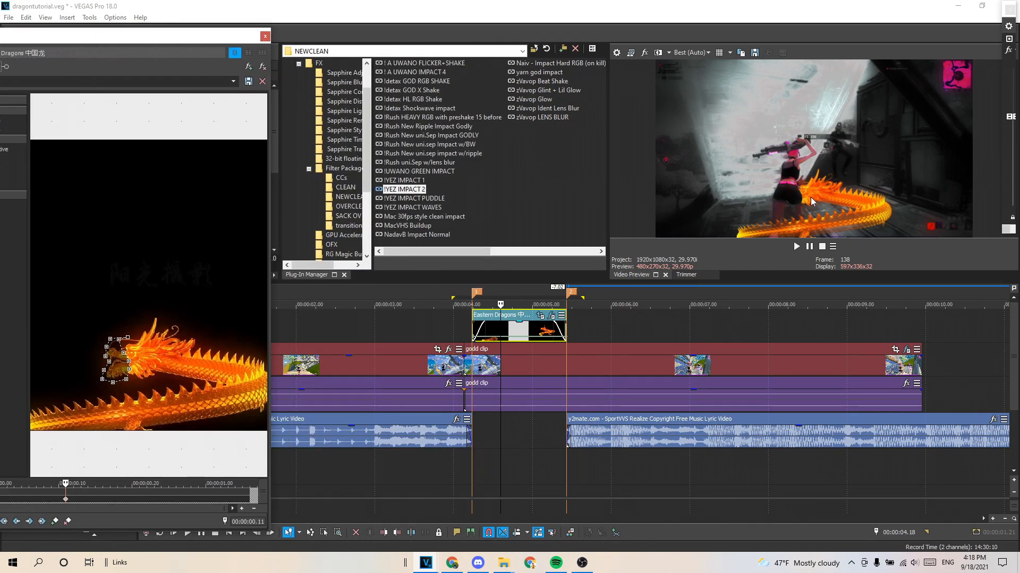
{"action": "left_click", "coordinate": [264, 36]}
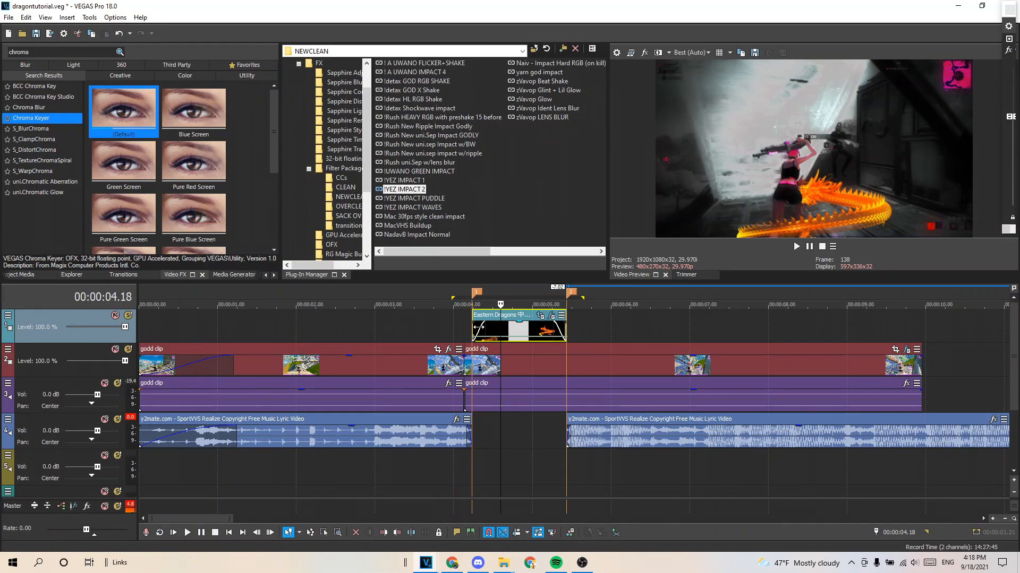
Step: Advance one frame to 00:00:04.19 and delete the existing mask path from the dragon clip there
{"action": "key", "text": "space"}
{"action": "key", "text": "Right"}
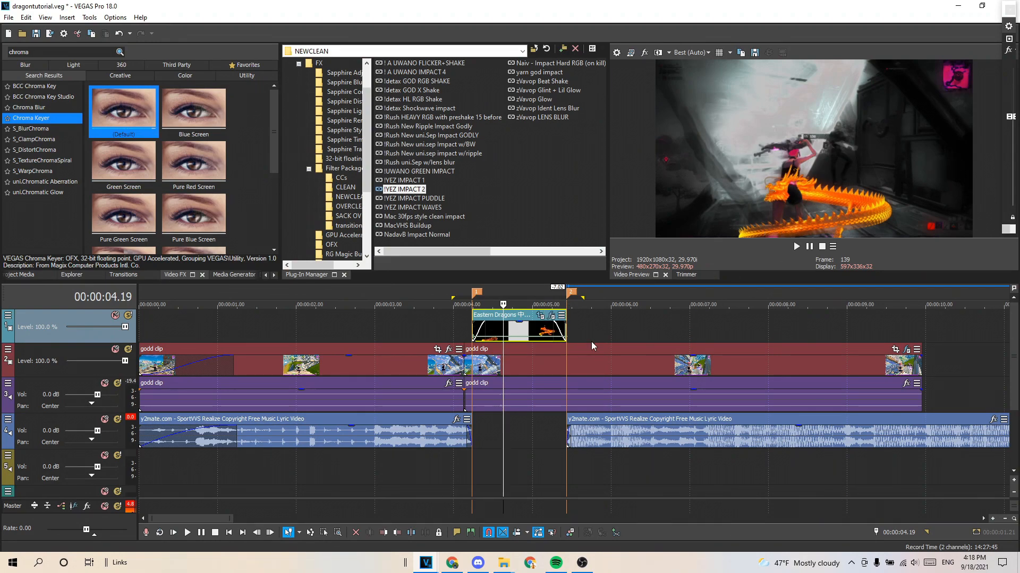
{"action": "left_click", "coordinate": [540, 316]}
{"action": "left_click_drag", "start_coordinate": [182, 36], "coordinate": [551, 52]}
{"action": "scroll", "coordinate": [549, 316], "scroll_direction": "up", "scroll_amount": 3}
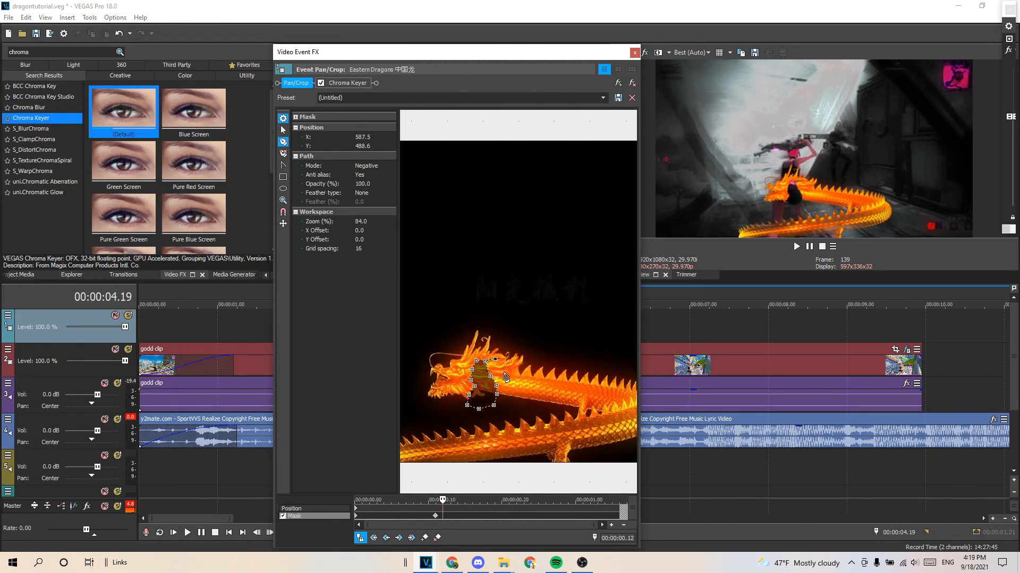
{"action": "right_click", "coordinate": [499, 368]}
{"action": "left_click", "coordinate": [505, 375]}
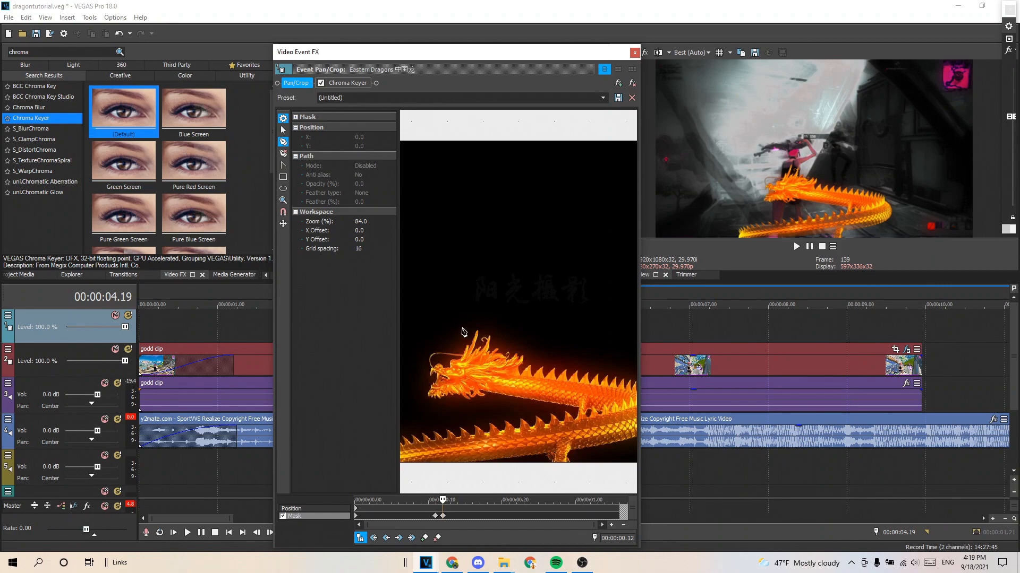
Step: Draw a new closed mask path over the middle of the dragon's head where it overlaps the player
{"action": "left_click", "coordinate": [450, 350]}
{"action": "left_click", "coordinate": [445, 377]}
{"action": "left_click", "coordinate": [447, 389]}
{"action": "left_click", "coordinate": [460, 404]}
{"action": "left_click", "coordinate": [481, 403]}
{"action": "left_click", "coordinate": [482, 383]}
{"action": "left_click", "coordinate": [476, 352]}
{"action": "left_click", "coordinate": [451, 350]}
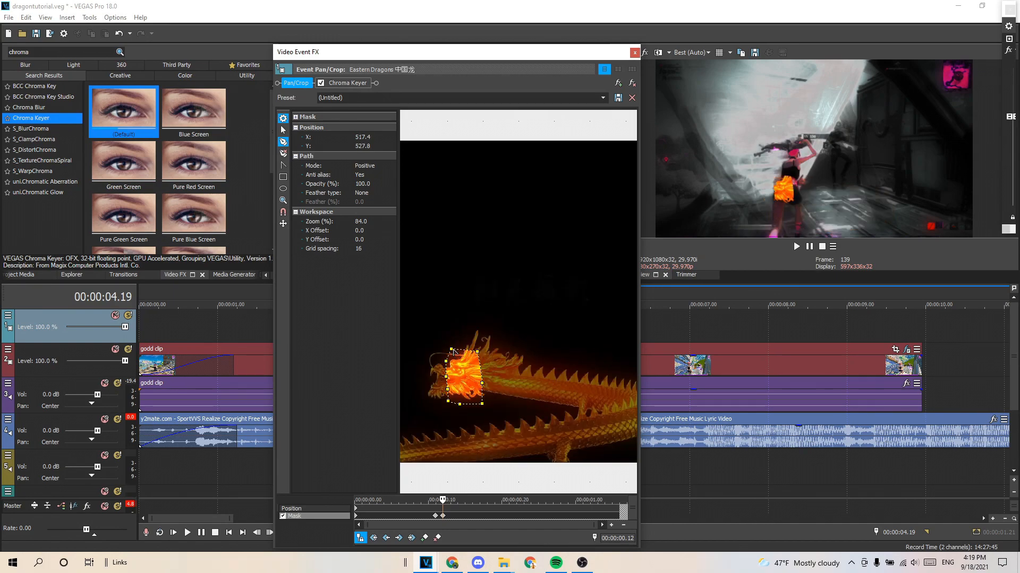
Step: Set the new mask path's mode to Negative
{"action": "left_click", "coordinate": [363, 166]}
{"action": "left_click", "coordinate": [378, 189]}
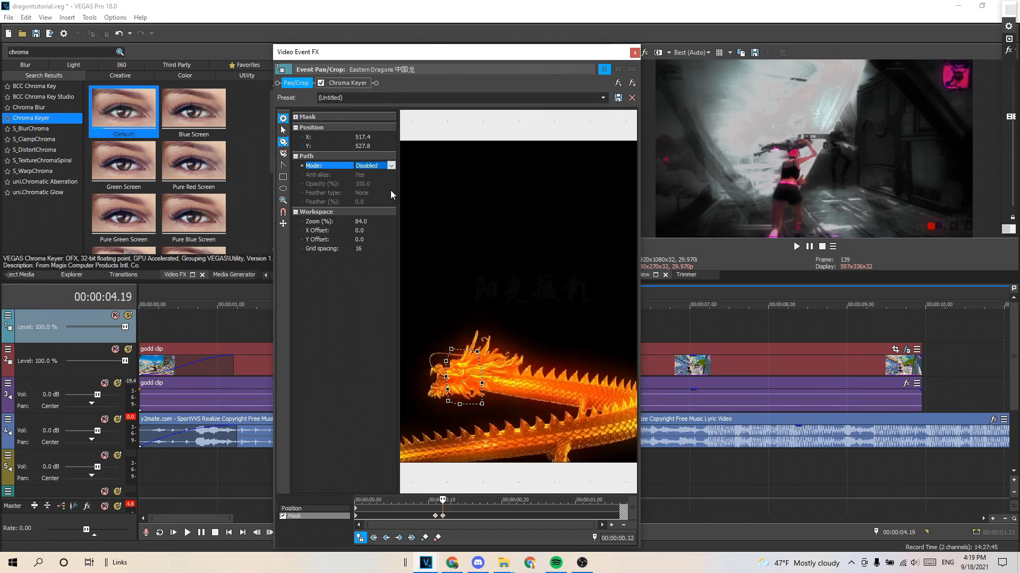
{"action": "left_click", "coordinate": [363, 166]}
{"action": "left_click", "coordinate": [367, 172]}
{"action": "left_click", "coordinate": [363, 166]}
{"action": "left_click", "coordinate": [367, 180]}
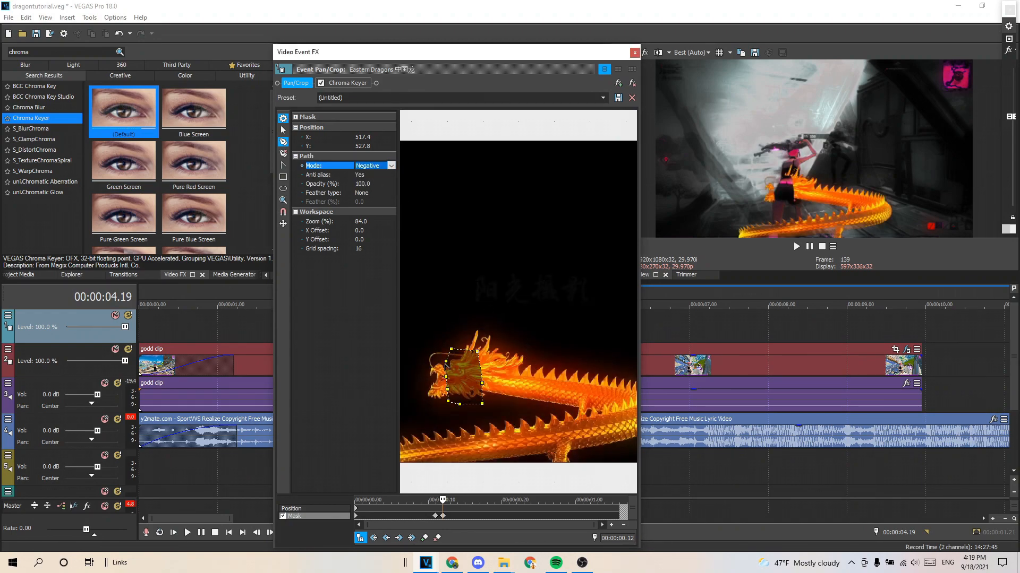
Step: Reshape the mask at 00:00:04.19 by moving its anchor points to fit the player's body, extending one corner above the dragon's head
{"action": "left_click", "coordinate": [462, 353]}
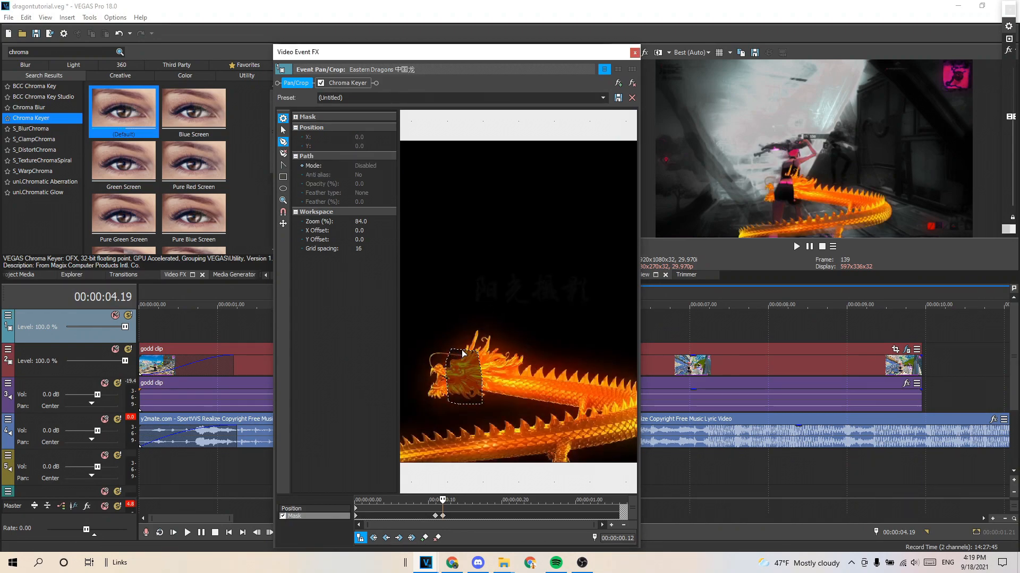
{"action": "left_click", "coordinate": [452, 352]}
{"action": "left_click_drag", "start_coordinate": [452, 351], "coordinate": [461, 359]}
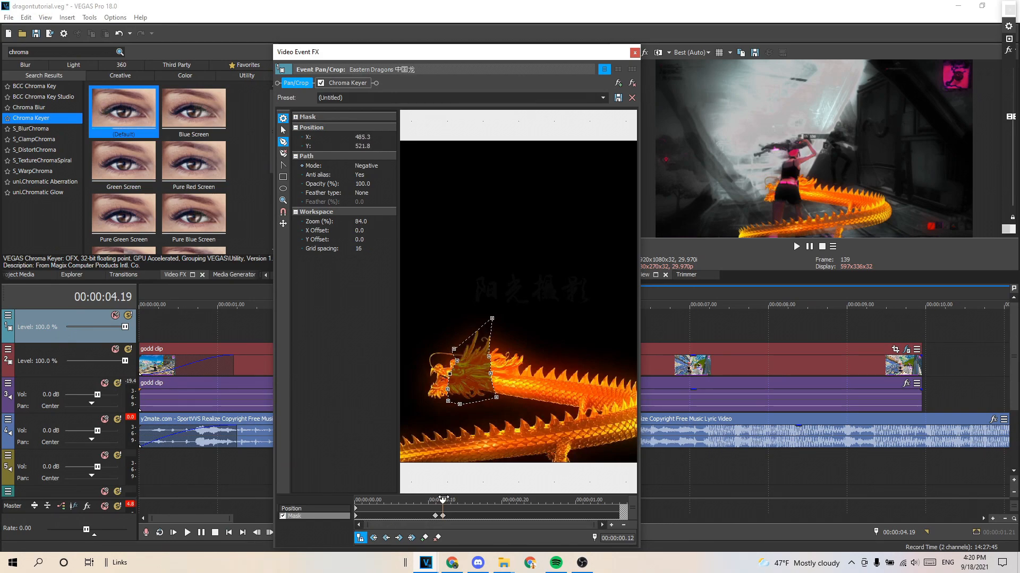
Step: Step frame by frame to 00:00:04.27 to examine how the mask fits the moving dragon and player
{"action": "key", "text": "Right"}
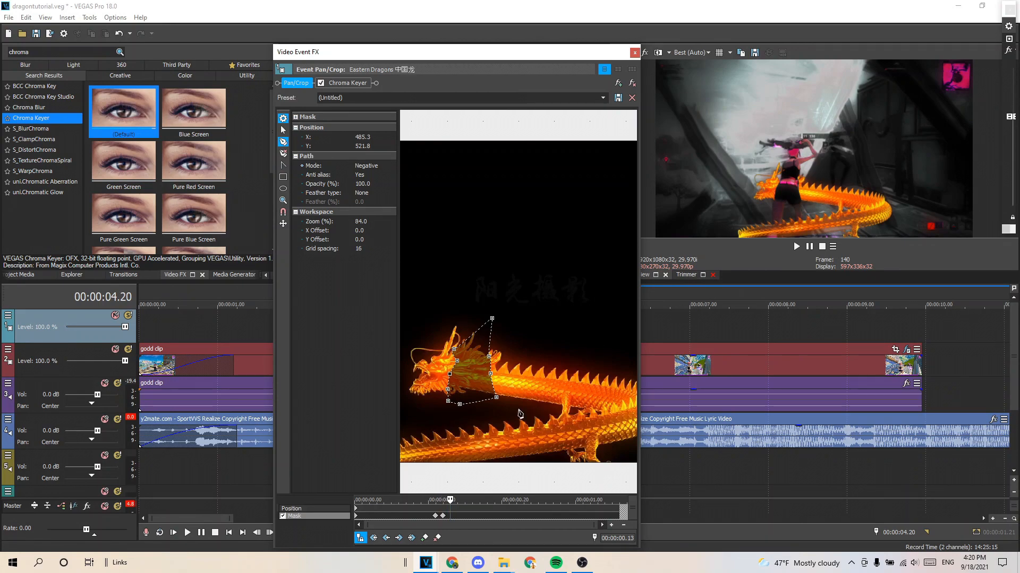
{"action": "key", "text": "Right"}
{"action": "key", "text": "Right"}
{"action": "key", "text": "Right"}
{"action": "key", "text": "Right"}
{"action": "key", "text": "Right"}
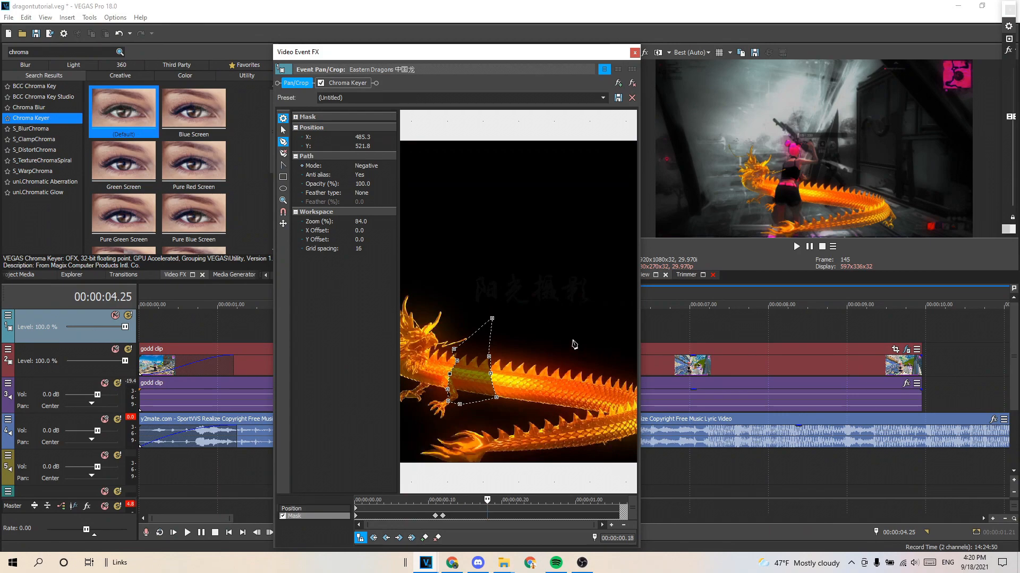
{"action": "key", "text": "Right"}
{"action": "key", "text": "Right"}
{"action": "key", "text": "Right"}
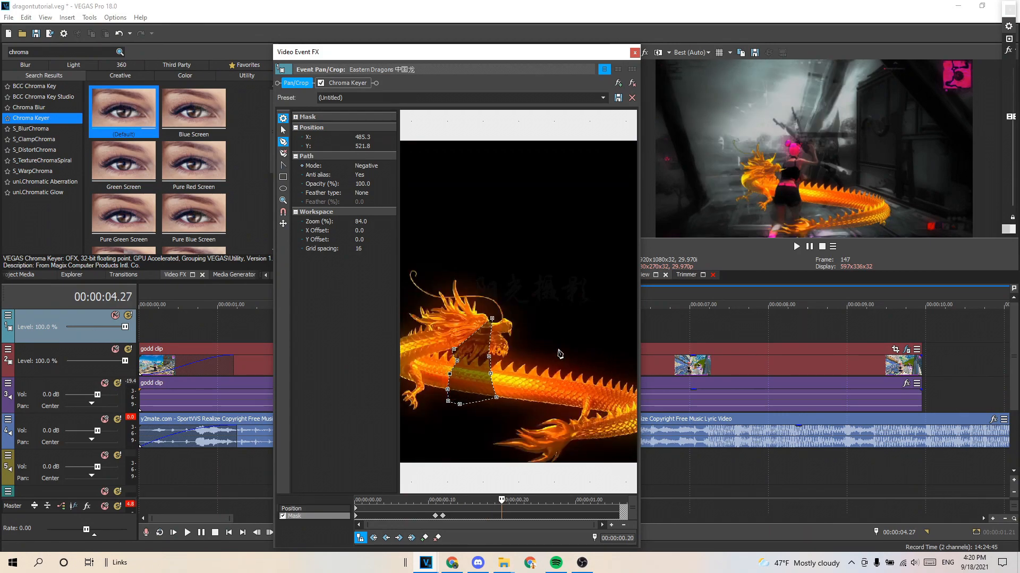
{"action": "key", "text": "Left"}
{"action": "key", "text": "Left"}
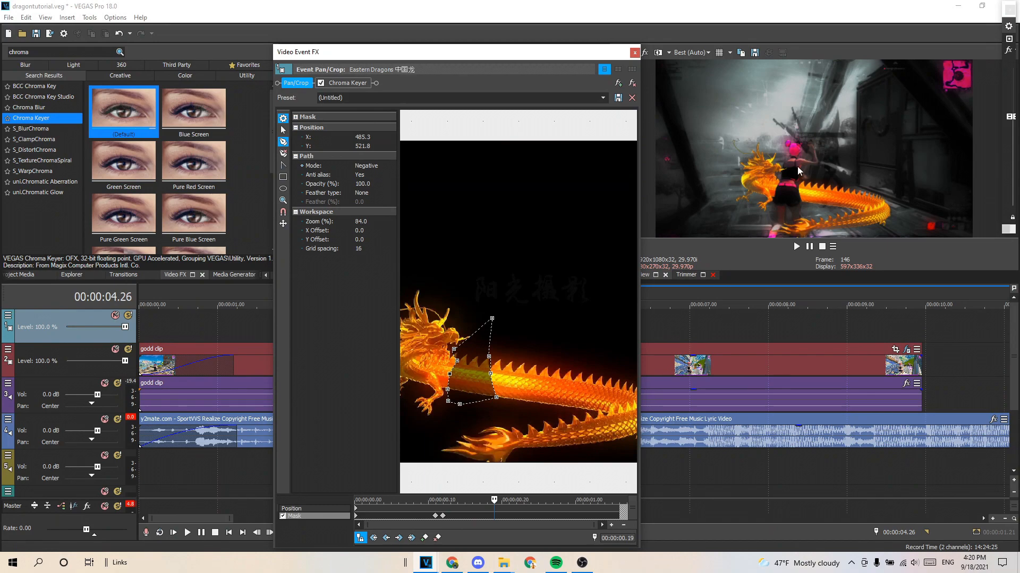
{"action": "key", "text": "Right"}
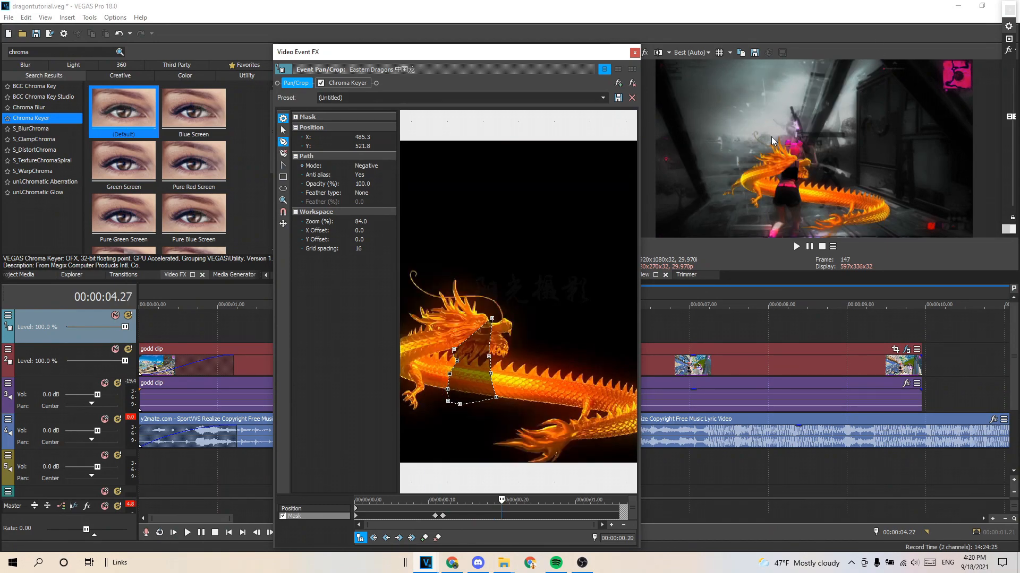
Step: Lower the mask's tall upper corner at 00:00:04.27 to uncover the dragon's head in front of the player
{"action": "left_click", "coordinate": [659, 253]}
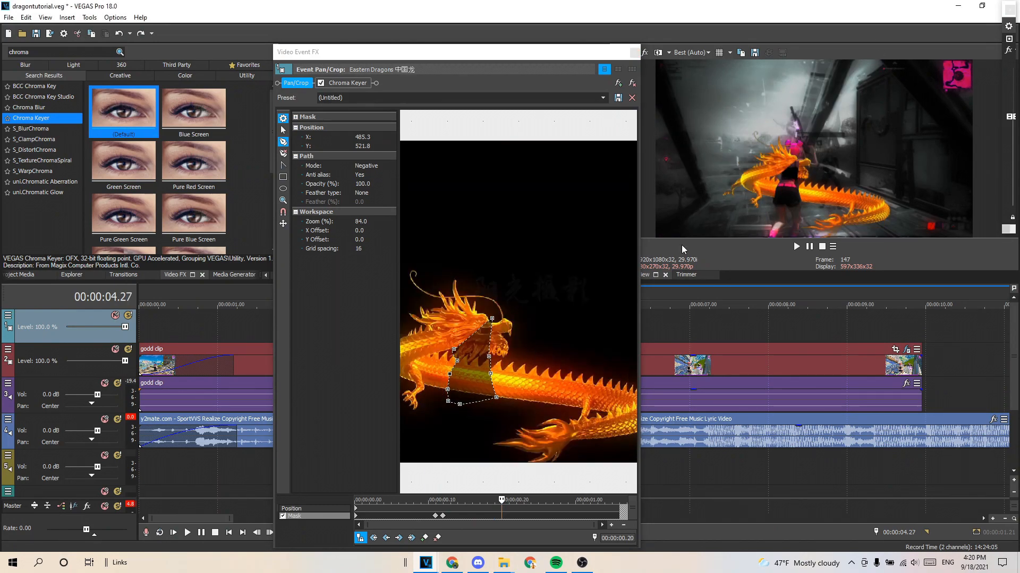
{"action": "left_click_drag", "start_coordinate": [491, 320], "coordinate": [484, 351]}
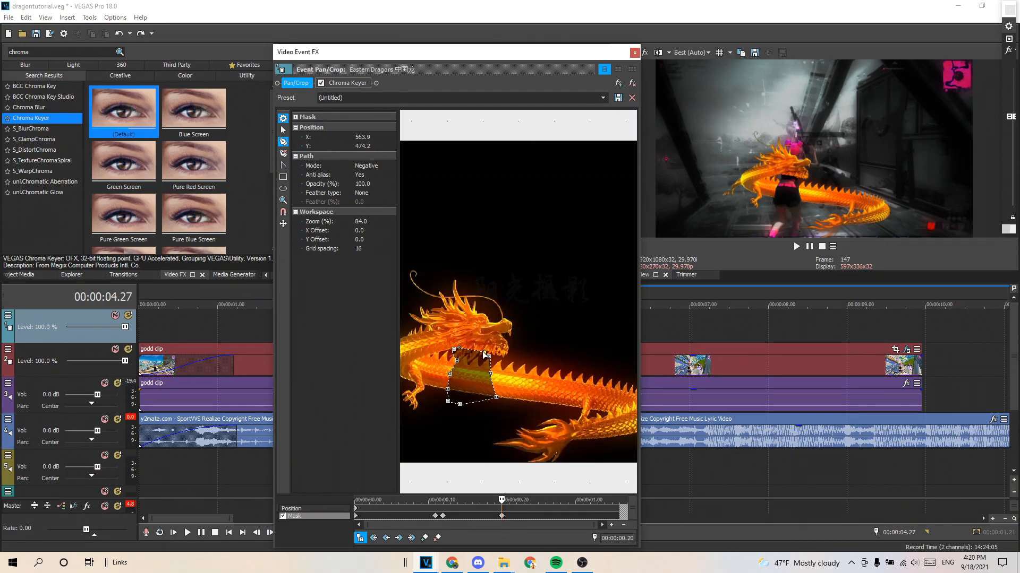
{"action": "left_click_drag", "start_coordinate": [487, 355], "coordinate": [486, 354]}
Step: Step frame by frame to 00:00:05.04 to check the mask as the dragon circles the player
{"action": "key", "text": "Right"}
{"action": "key", "text": "Right"}
{"action": "key", "text": "Right"}
{"action": "key", "text": "Right"}
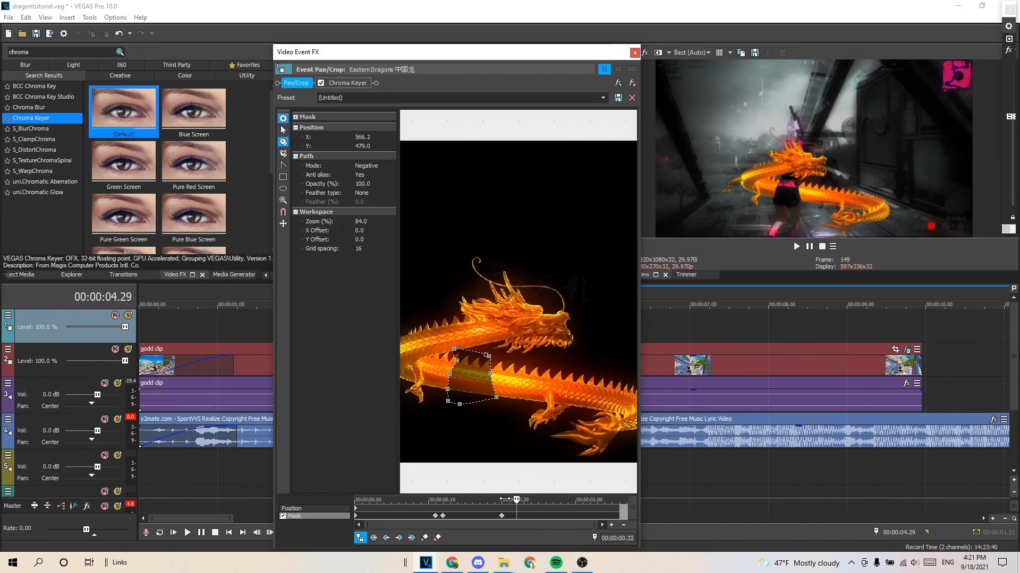
{"action": "key", "text": "Right"}
{"action": "key", "text": "Right"}
{"action": "key", "text": "Right"}
{"action": "key", "text": "Right"}
{"action": "key", "text": "Right"}
{"action": "key", "text": "Right"}
{"action": "key", "text": "Right"}
{"action": "key", "text": "Right"}
{"action": "key", "text": "Right"}
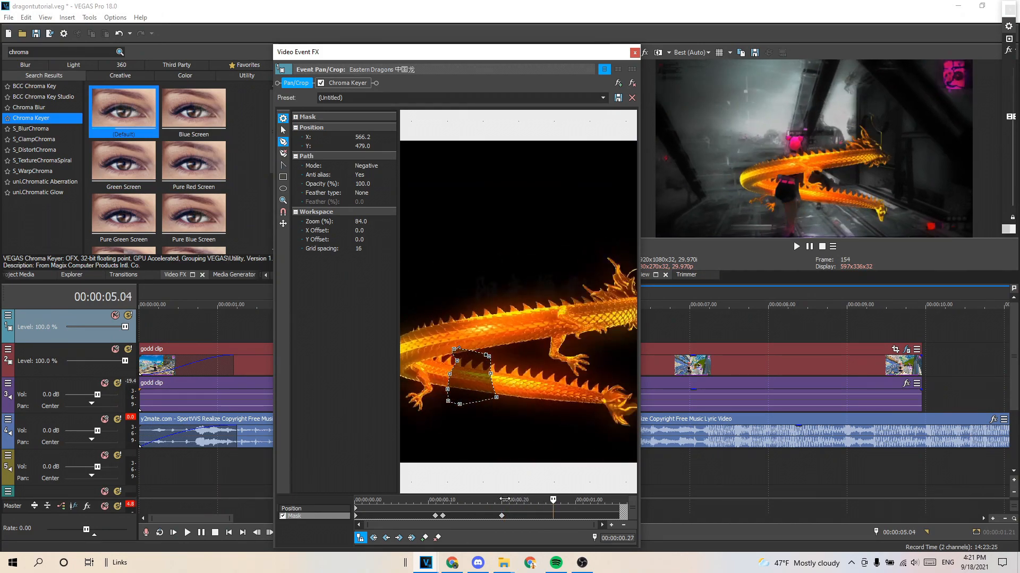
Step: Delete the mask path at 00:00:05.10 and return the playhead to 00:00:04.19
{"action": "key", "text": "Left"}
{"action": "key", "text": "Right"}
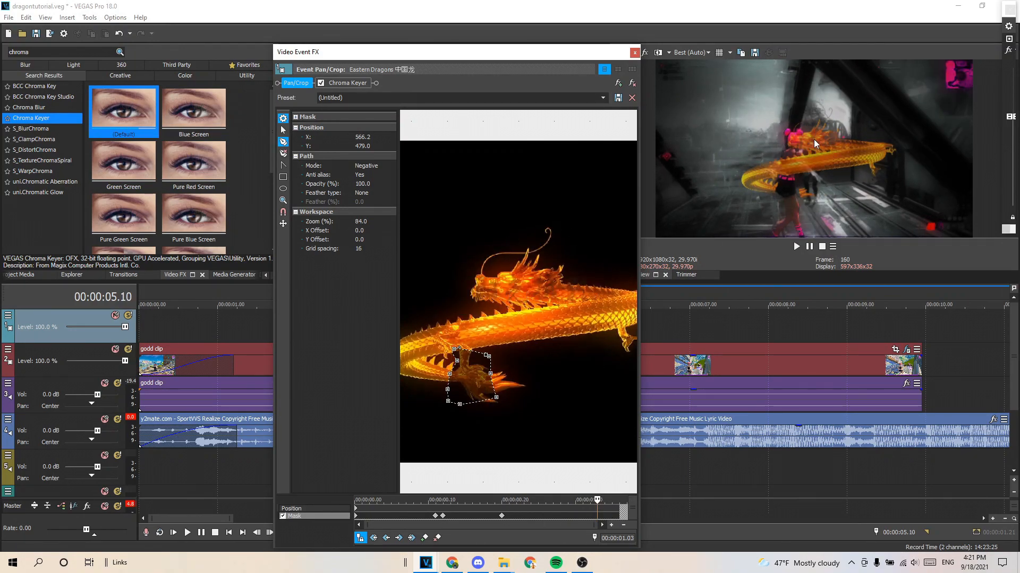
{"action": "key", "text": "Delete"}
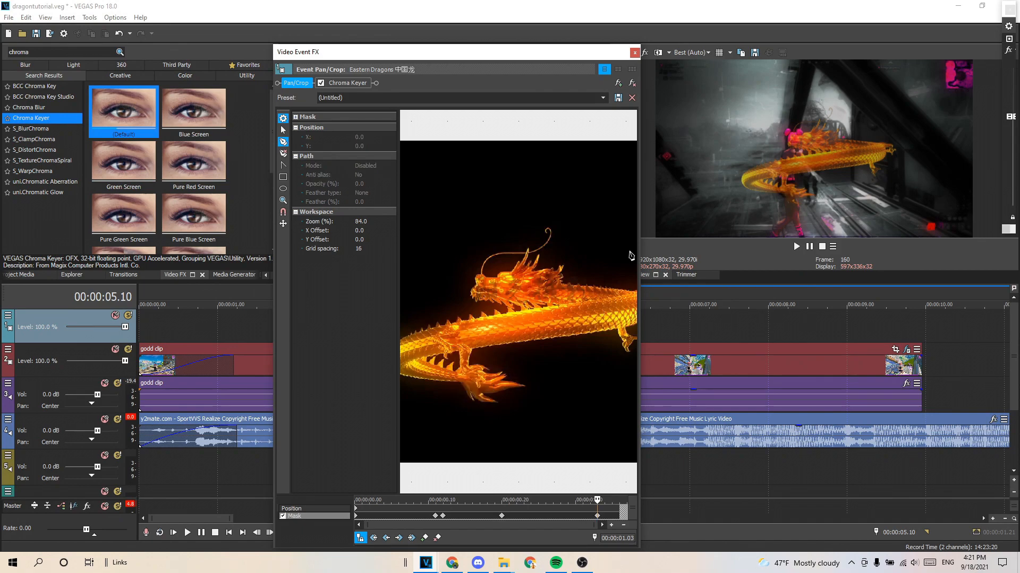
{"action": "left_click_drag", "start_coordinate": [608, 501], "coordinate": [442, 500]}
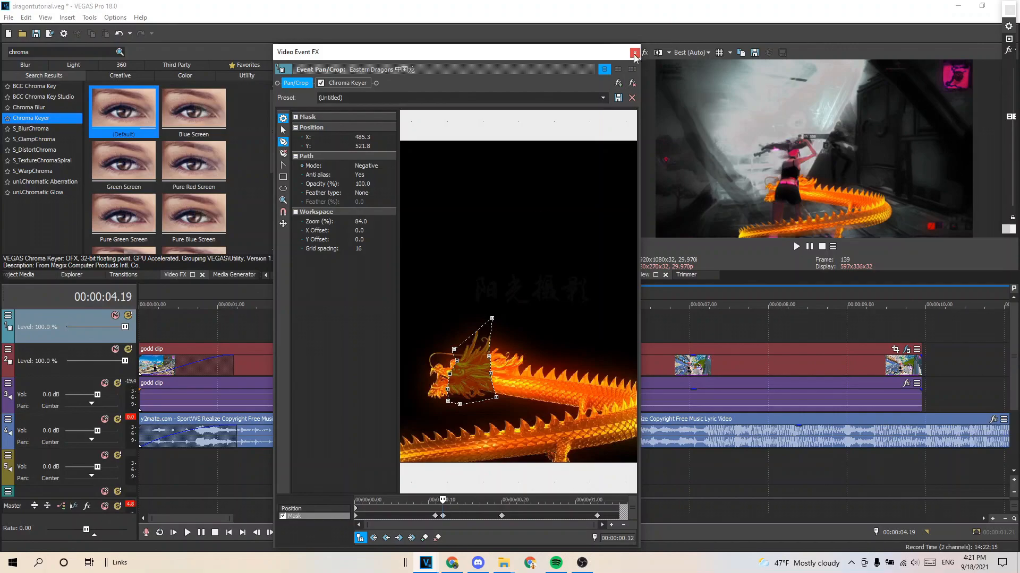
Step: Close the event settings and play back the region from 00:00:03.20 to 00:00:06.01 to check the masked dragon
{"action": "left_click", "coordinate": [634, 53]}
{"action": "scroll", "coordinate": [584, 329], "scroll_direction": "down", "scroll_amount": 1}
{"action": "left_click_drag", "start_coordinate": [495, 328], "coordinate": [355, 324]}
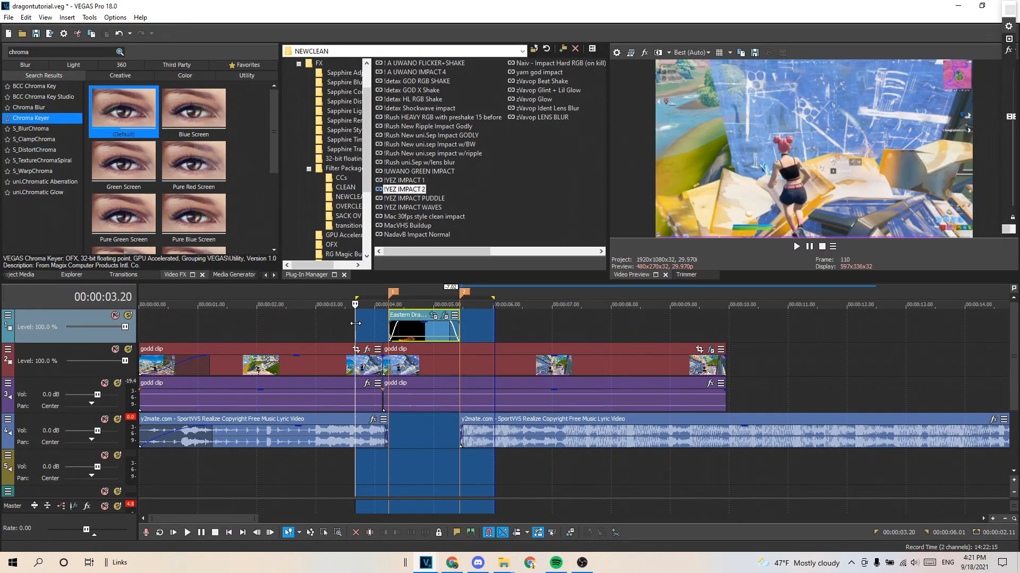
{"action": "left_click", "coordinate": [355, 323]}
{"action": "key", "text": "space"}
{"action": "key", "text": "space"}
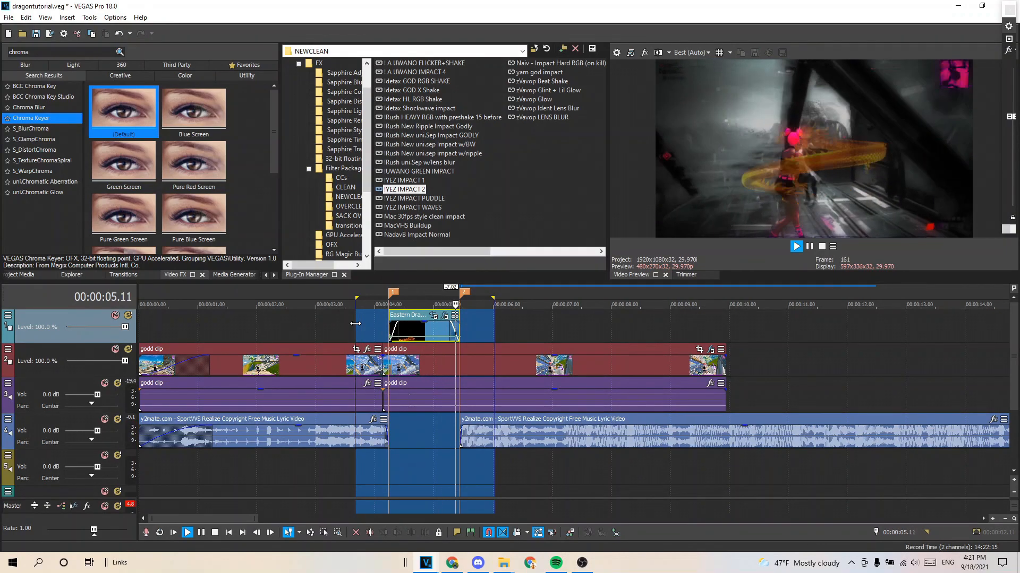
{"action": "key", "text": "space"}
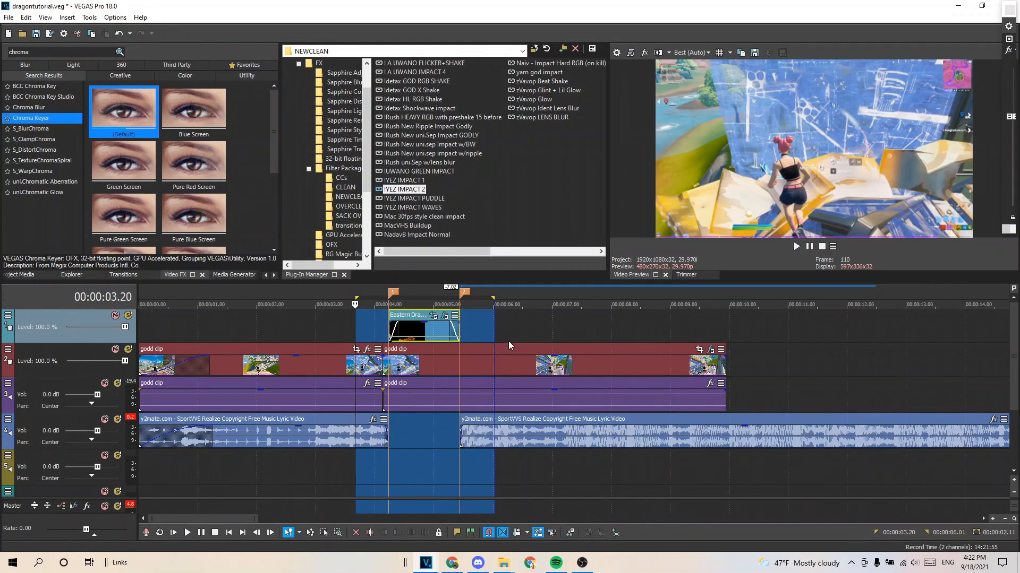
Step: Select the second godd clip and play from its start at 00:00:04.04 to review the dragon shot
{"action": "left_click", "coordinate": [384, 350]}
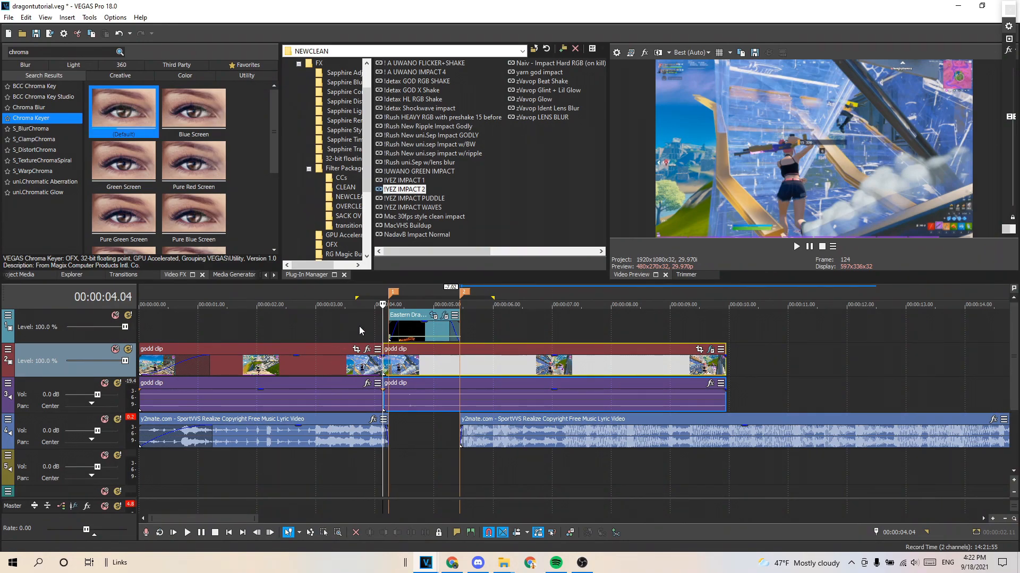
{"action": "key", "text": "space"}
{"action": "key", "text": "space"}
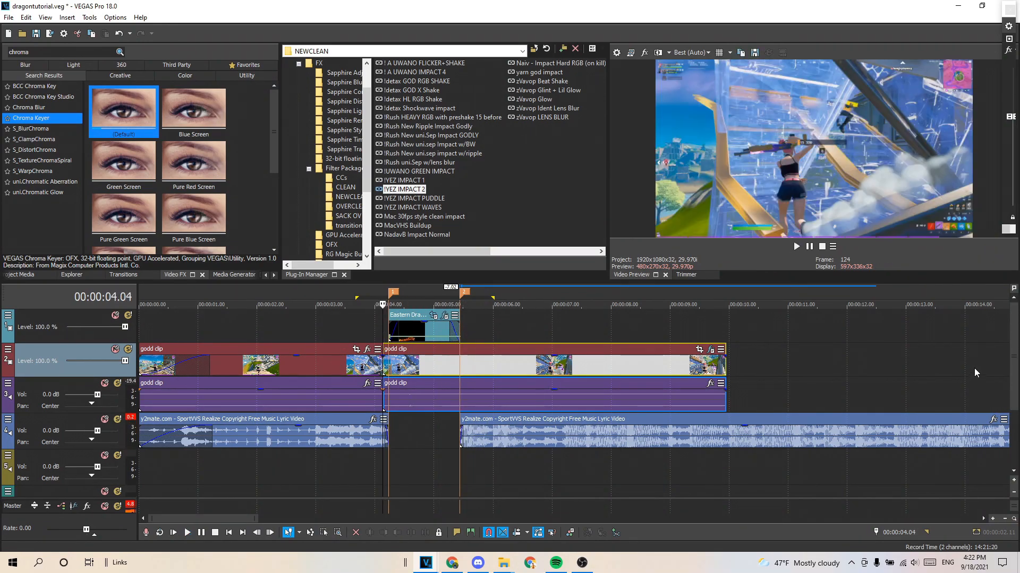
Step: Move the thunder_sfx (1) event on track 5 from about 22 seconds to the music gap at the first marker
{"action": "left_click_drag", "start_coordinate": [1013, 371], "coordinate": [1014, 420]}
{"action": "scroll", "coordinate": [539, 455], "scroll_direction": "down", "scroll_amount": 5}
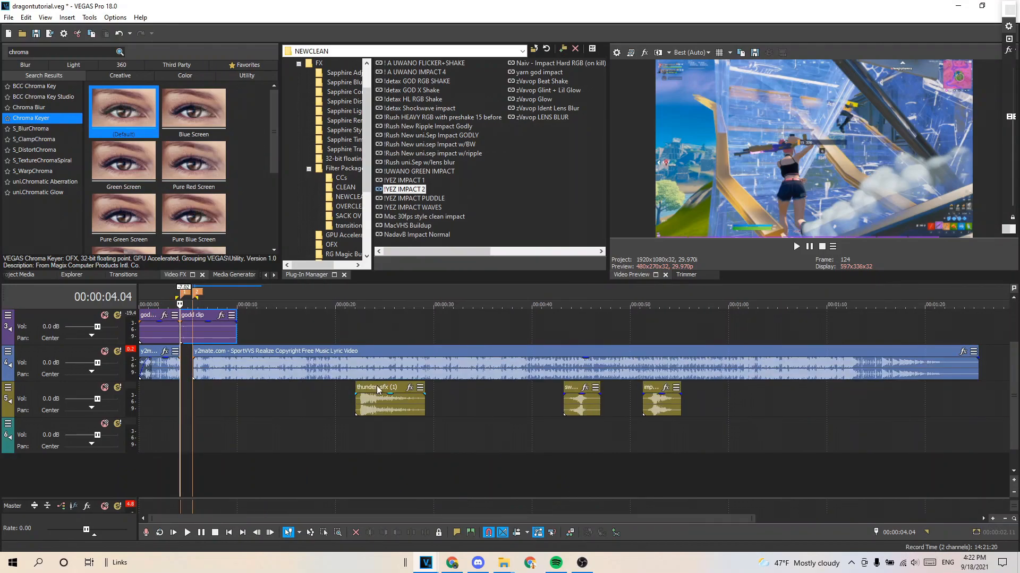
{"action": "left_click_drag", "start_coordinate": [369, 391], "coordinate": [190, 390]}
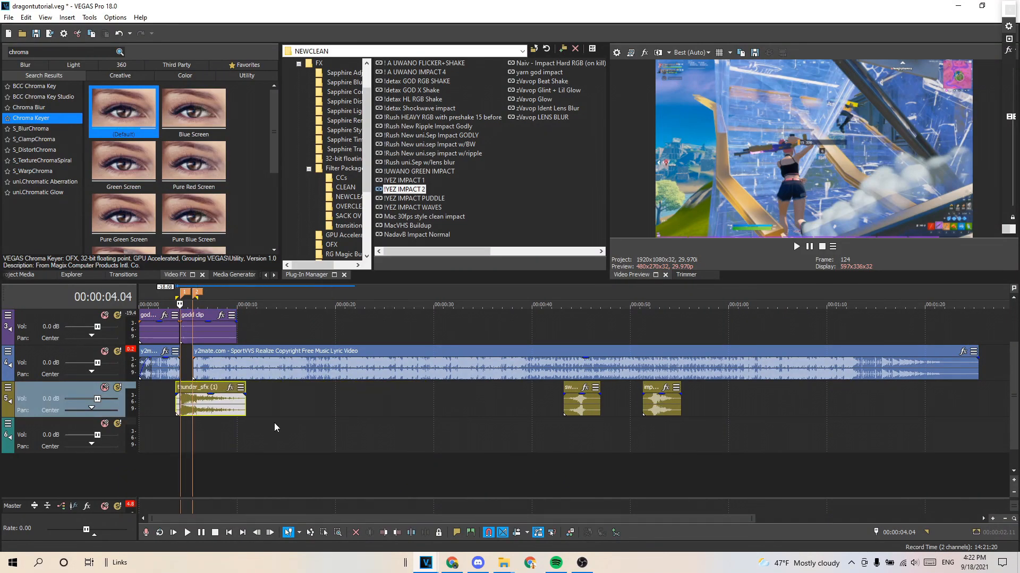
{"action": "scroll", "coordinate": [497, 395], "scroll_direction": "up", "scroll_amount": 5}
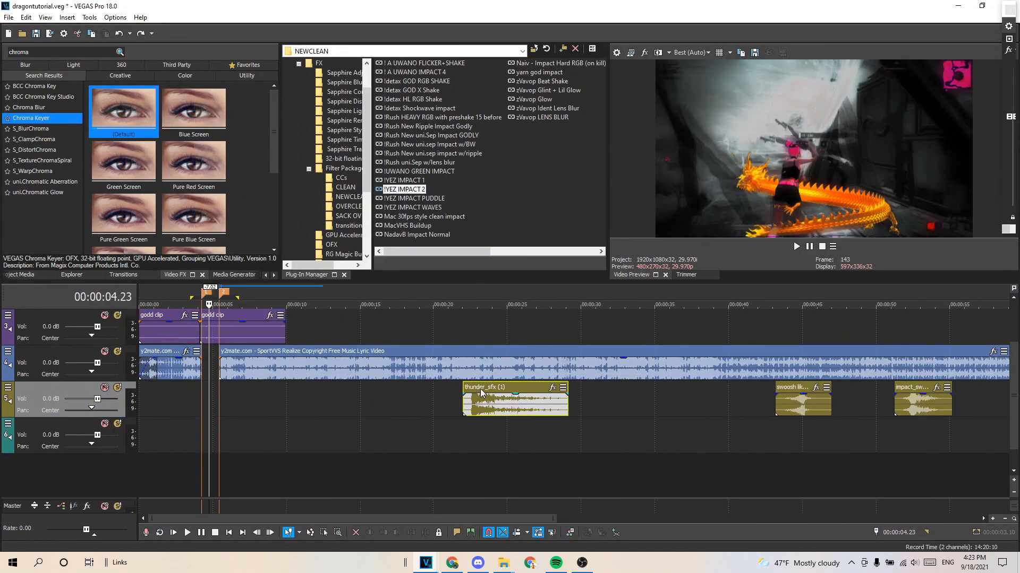
{"action": "left_click", "coordinate": [479, 396]}
{"action": "left_click_drag", "start_coordinate": [497, 391], "coordinate": [230, 398]}
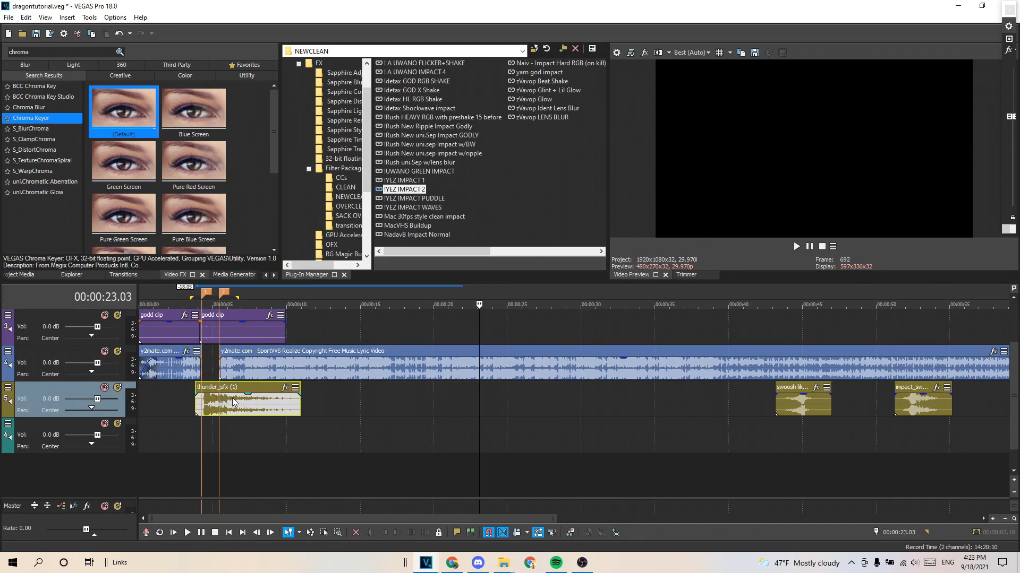
Step: Trim the start of thunder_sfx (1) to the first marker at 00:00:04.07 and give it a short fade-in
{"action": "left_click", "coordinate": [201, 399]}
{"action": "scroll", "coordinate": [425, 420], "scroll_direction": "up", "scroll_amount": 5}
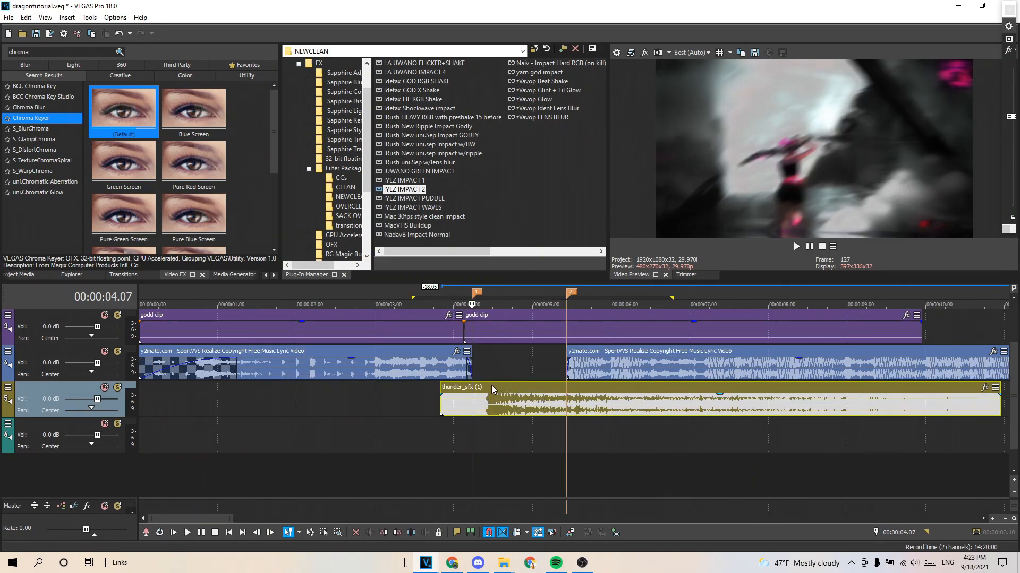
{"action": "scroll", "coordinate": [498, 383], "scroll_direction": "up", "scroll_amount": 2}
{"action": "scroll", "coordinate": [578, 382], "scroll_direction": "up", "scroll_amount": 2}
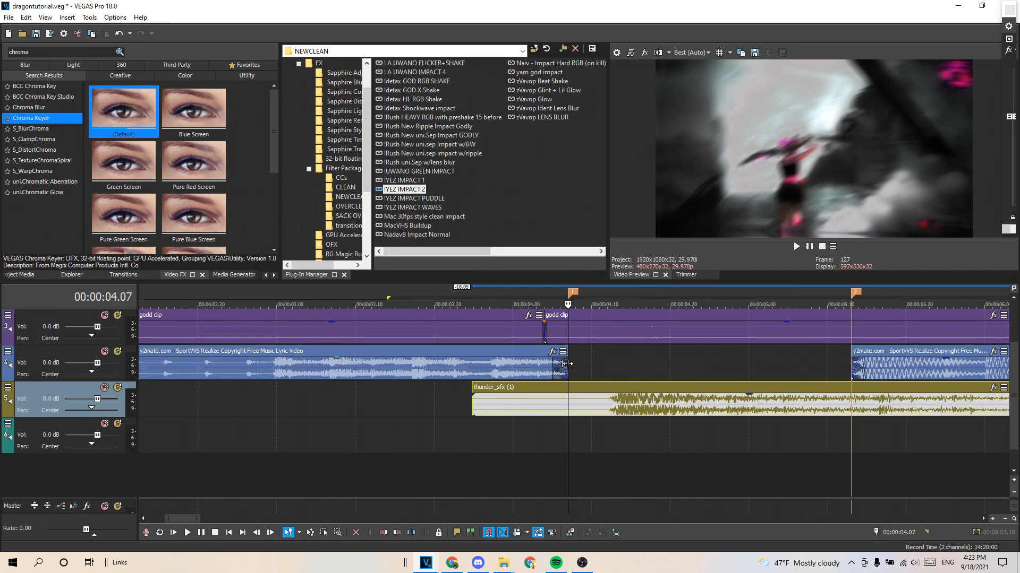
{"action": "left_click_drag", "start_coordinate": [594, 383], "coordinate": [568, 384]}
{"action": "left_click_drag", "start_coordinate": [428, 387], "coordinate": [617, 398]}
Step: Trim the end of thunder_sfx (1) to the second marker at 00:00:05.13 and add a short fade-out
{"action": "scroll", "coordinate": [619, 399], "scroll_direction": "down", "scroll_amount": 2}
{"action": "scroll", "coordinate": [621, 401], "scroll_direction": "down", "scroll_amount": 3}
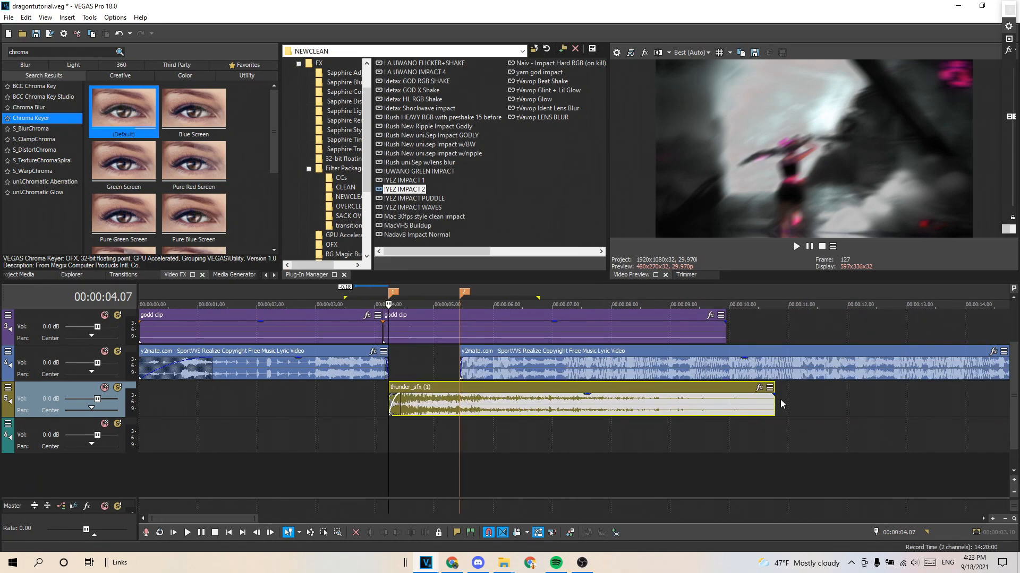
{"action": "left_click_drag", "start_coordinate": [776, 410], "coordinate": [455, 346]}
{"action": "left_click_drag", "start_coordinate": [458, 395], "coordinate": [453, 395]}
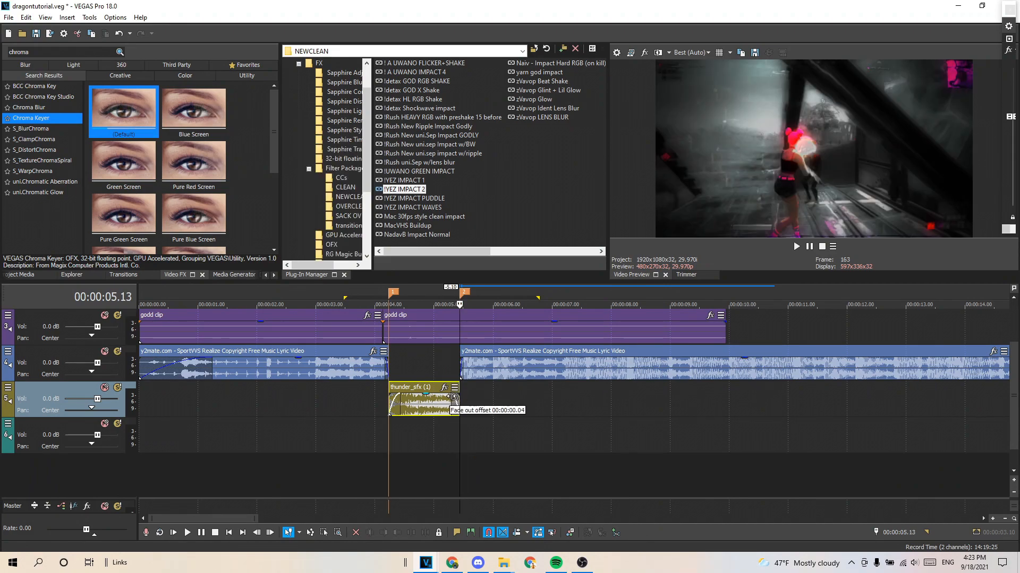
{"action": "left_click", "coordinate": [449, 369]}
Step: Place swoosh like sack (1) on a new track below the thunder, with its peak near the second marker at 00:00:05.13
{"action": "scroll", "coordinate": [490, 406], "scroll_direction": "down", "scroll_amount": 3}
{"action": "scroll", "coordinate": [957, 424], "scroll_direction": "down", "scroll_amount": 3}
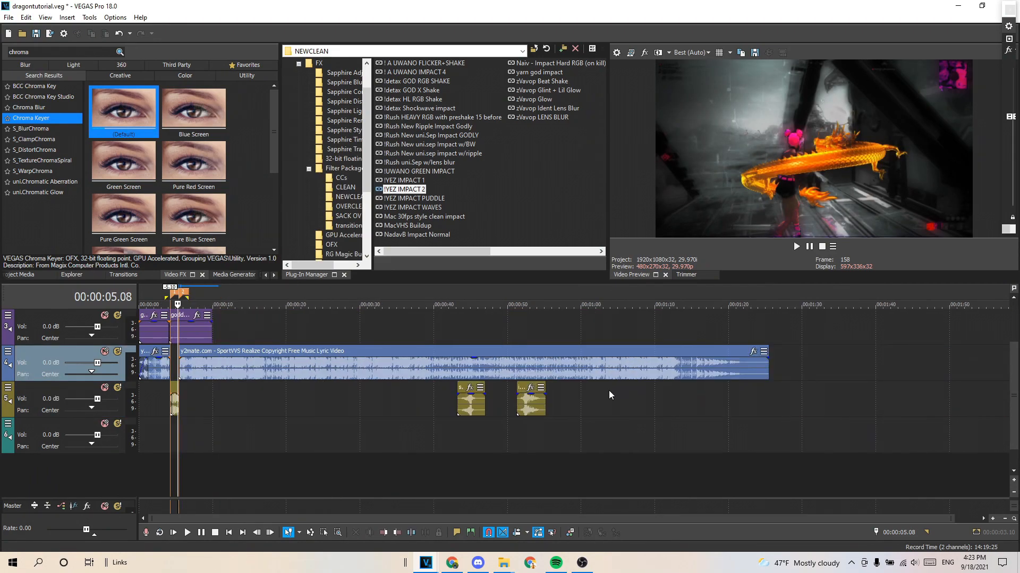
{"action": "left_click", "coordinate": [470, 398]}
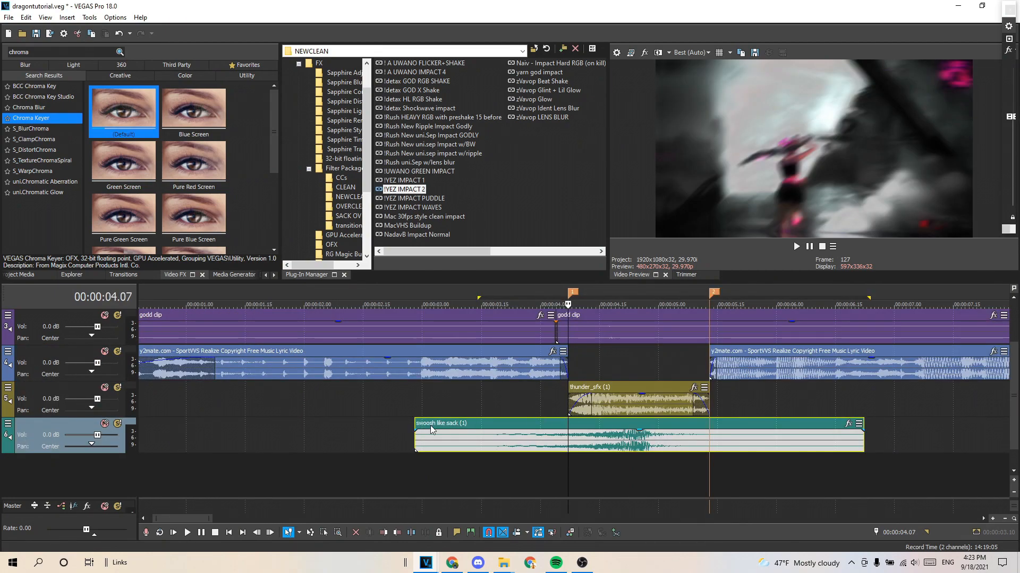
{"action": "scroll", "coordinate": [432, 431], "scroll_direction": "down", "scroll_amount": 3}
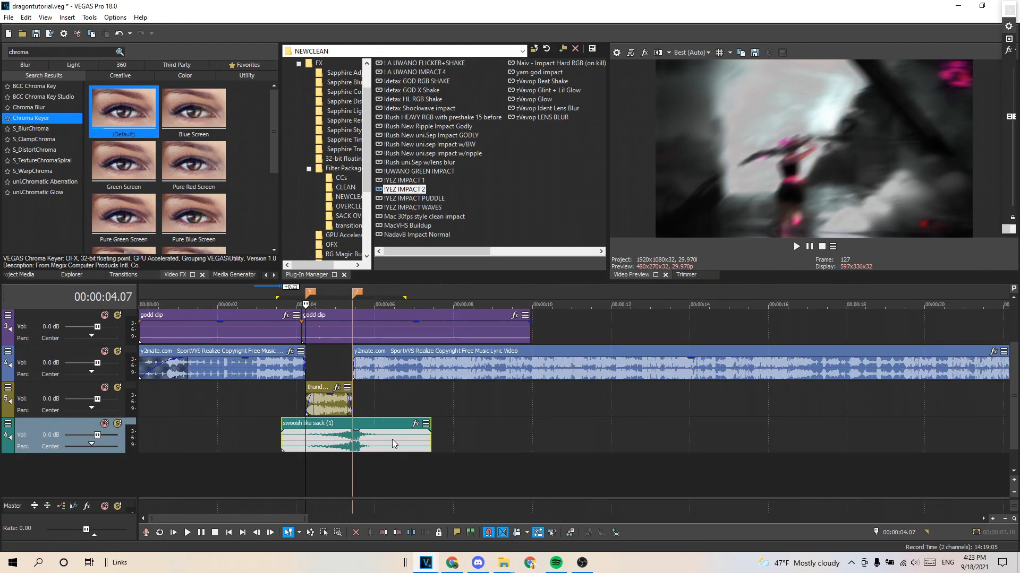
{"action": "left_click", "coordinate": [353, 430]}
{"action": "scroll", "coordinate": [517, 441], "scroll_direction": "up", "scroll_amount": 3}
{"action": "scroll", "coordinate": [518, 441], "scroll_direction": "up", "scroll_amount": 3}
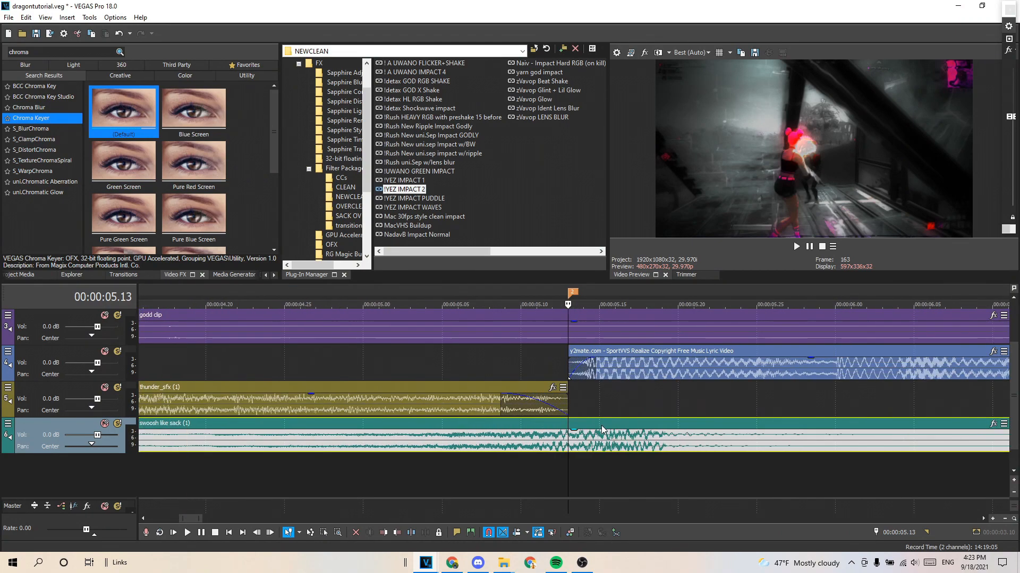
{"action": "scroll", "coordinate": [593, 430], "scroll_direction": "down", "scroll_amount": 3}
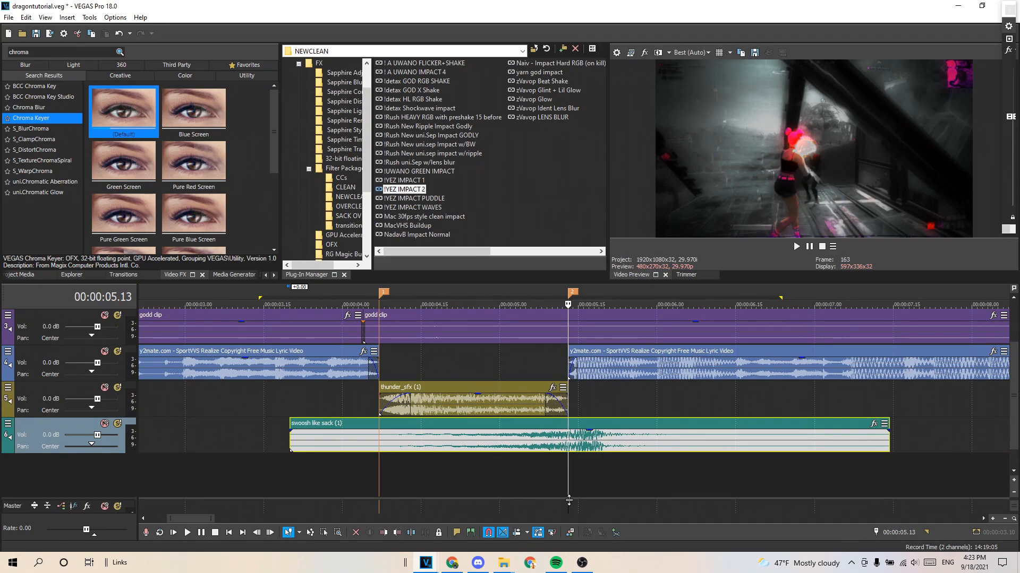
Step: Trim swoosh like sack (1) from the first marker to just past the second, fade both ends, and play it back
{"action": "left_click_drag", "start_coordinate": [291, 427], "coordinate": [379, 427]}
{"action": "scroll", "coordinate": [806, 441], "scroll_direction": "down", "scroll_amount": 2}
{"action": "left_click_drag", "start_coordinate": [805, 442], "coordinate": [586, 430]}
{"action": "left_click_drag", "start_coordinate": [426, 429], "coordinate": [440, 429]}
{"action": "left_click", "coordinate": [428, 373]}
{"action": "key", "text": "space"}
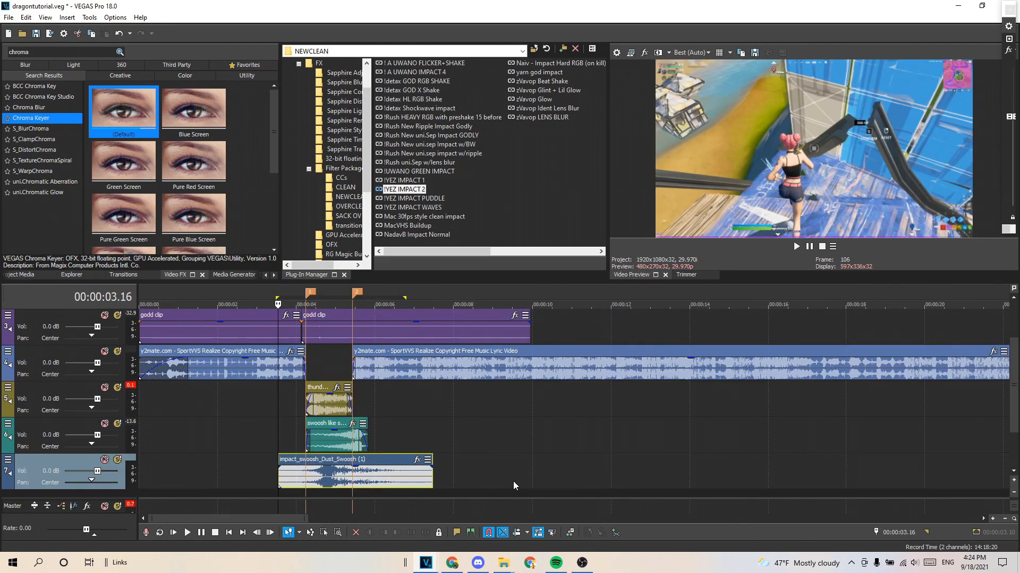
Step: Shift impact_swoosh_Dust_Swoosh (1) on track 7 earlier so its peak lines up with the first marker at 00:00:04.07
{"action": "scroll", "coordinate": [513, 481], "scroll_direction": "up", "scroll_amount": 2}
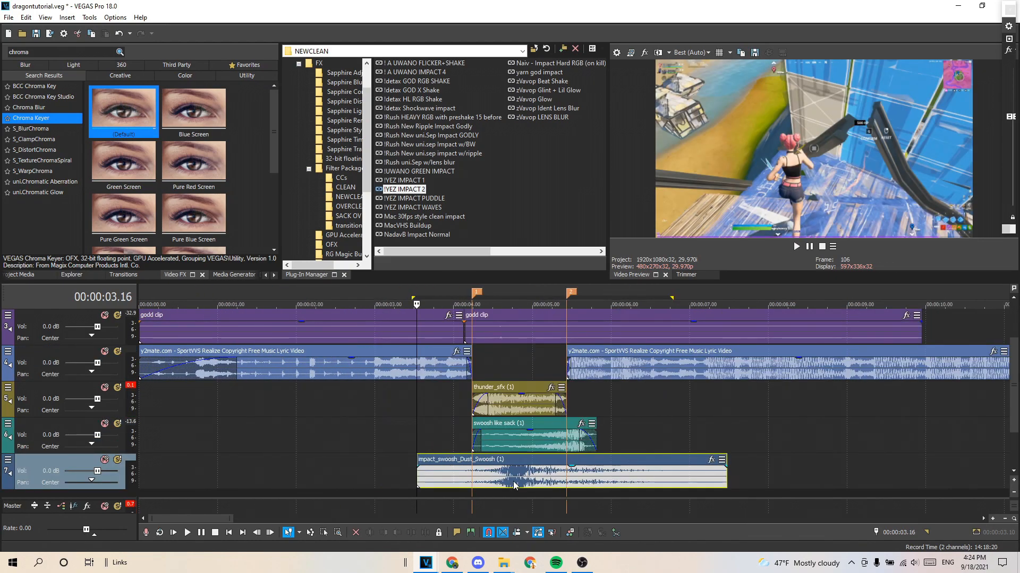
{"action": "scroll", "coordinate": [501, 468], "scroll_direction": "up", "scroll_amount": 1}
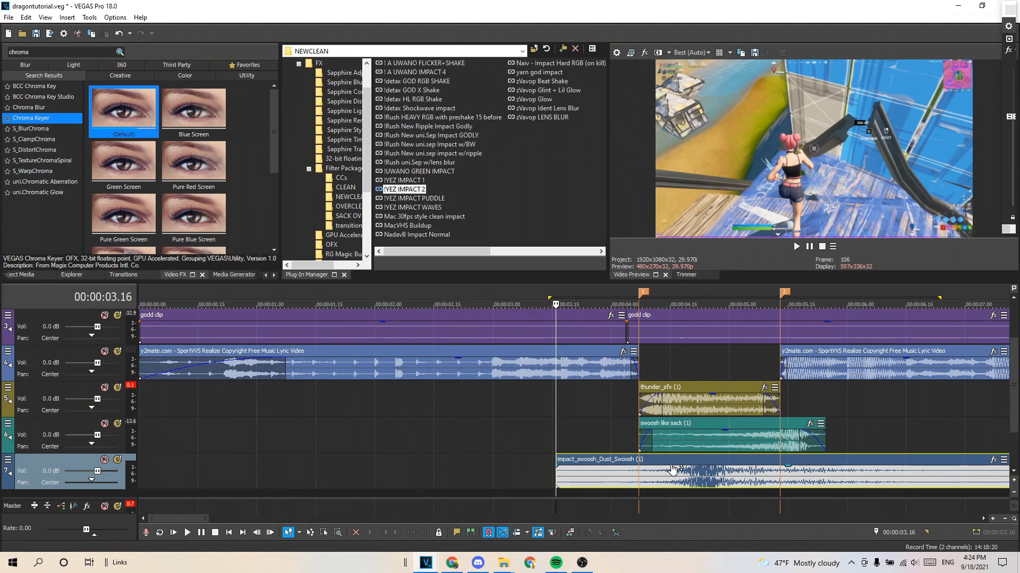
{"action": "left_click_drag", "start_coordinate": [655, 462], "coordinate": [612, 464]}
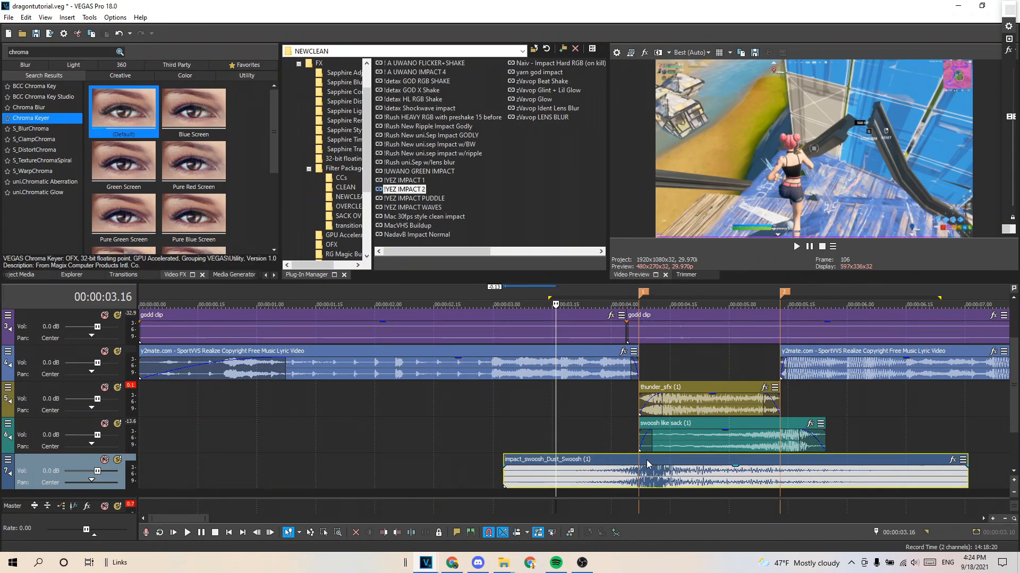
{"action": "scroll", "coordinate": [650, 466], "scroll_direction": "up", "scroll_amount": 2}
{"action": "left_click", "coordinate": [750, 467]}
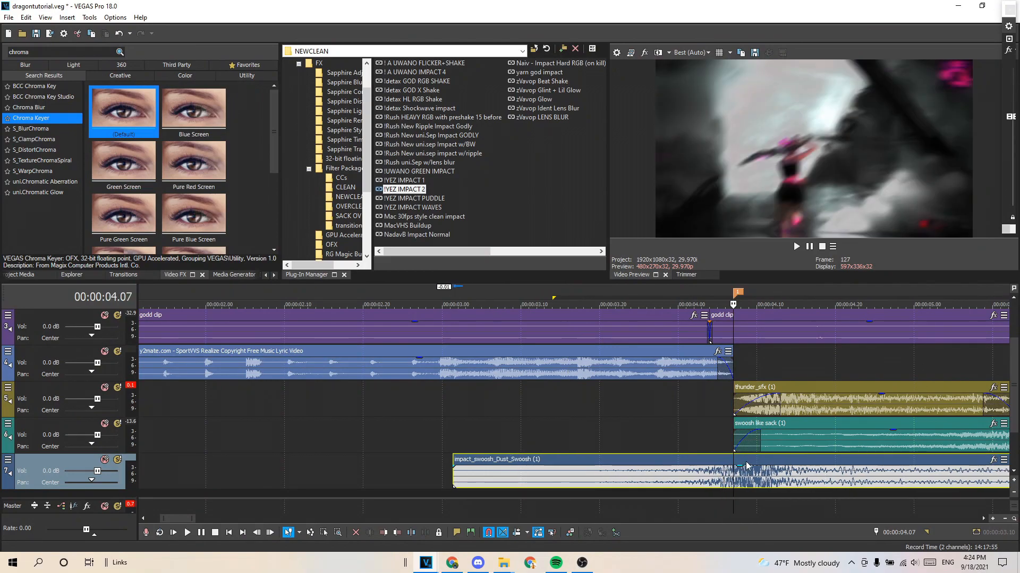
{"action": "scroll", "coordinate": [897, 467], "scroll_direction": "up", "scroll_amount": 2}
{"action": "scroll", "coordinate": [623, 468], "scroll_direction": "down", "scroll_amount": 5}
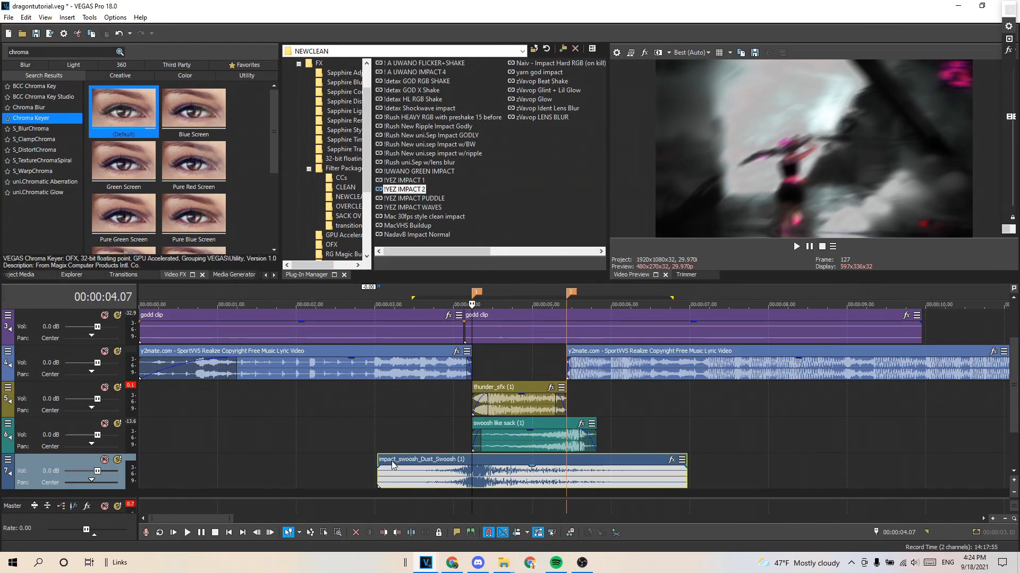
Step: Shorten impact_swoosh_Dust_Swoosh (1) to end just before the second marker, fade it in and out, and play it back
{"action": "mouse_move", "coordinate": [686, 474]}
{"action": "left_mouse_down"}
{"action": "mouse_move", "coordinate": [542, 476]}
{"action": "mouse_move", "coordinate": [483, 458]}
{"action": "left_mouse_up"}
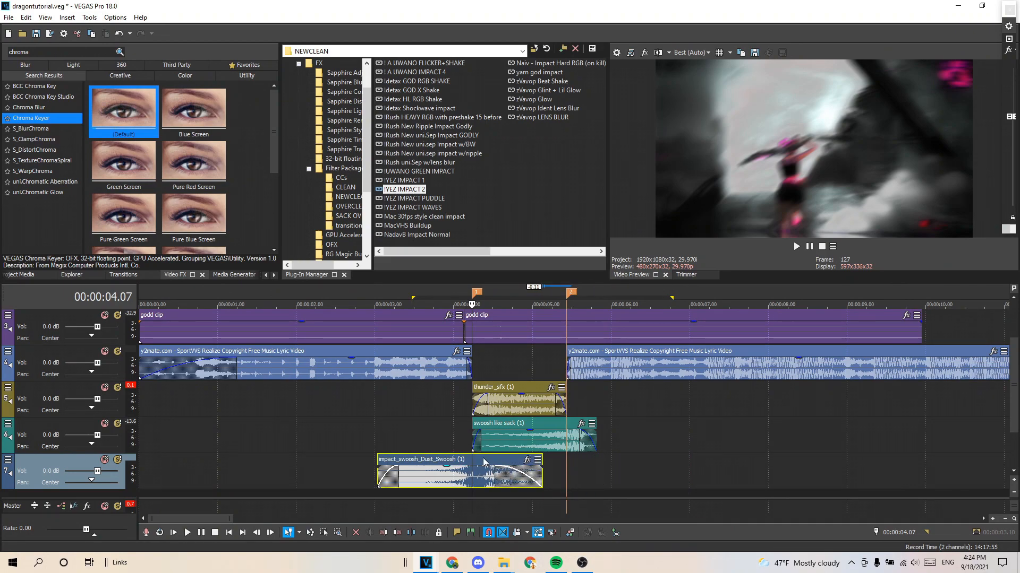
{"action": "left_click", "coordinate": [378, 432]}
{"action": "key", "text": "space"}
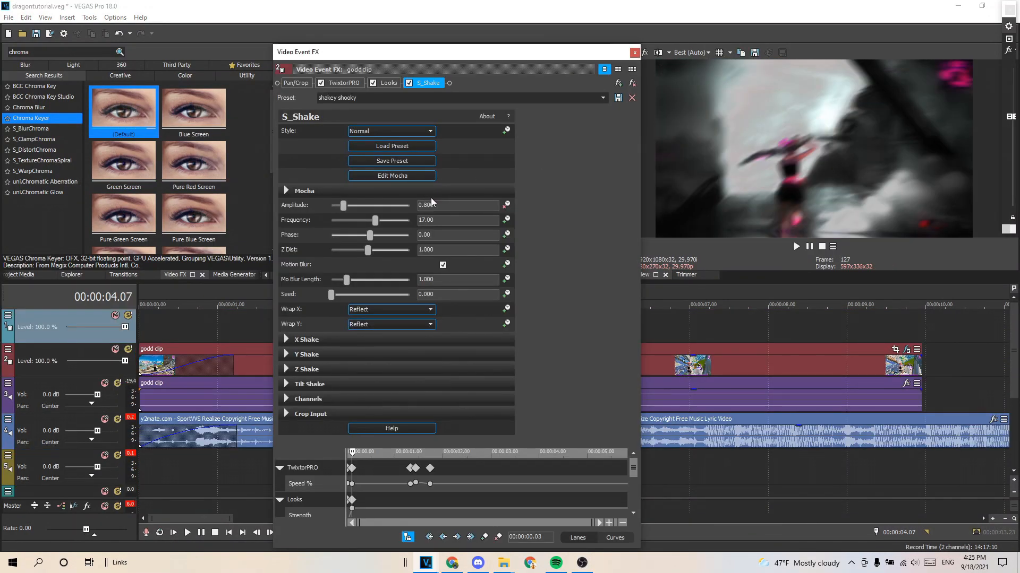
Step: Examine the S_Shake Amplitude and the effect keyframes of the godd clip at 00:00:04.07
{"action": "left_click", "coordinate": [431, 205]}
{"action": "scroll", "coordinate": [633, 478], "scroll_direction": "down", "scroll_amount": 2}
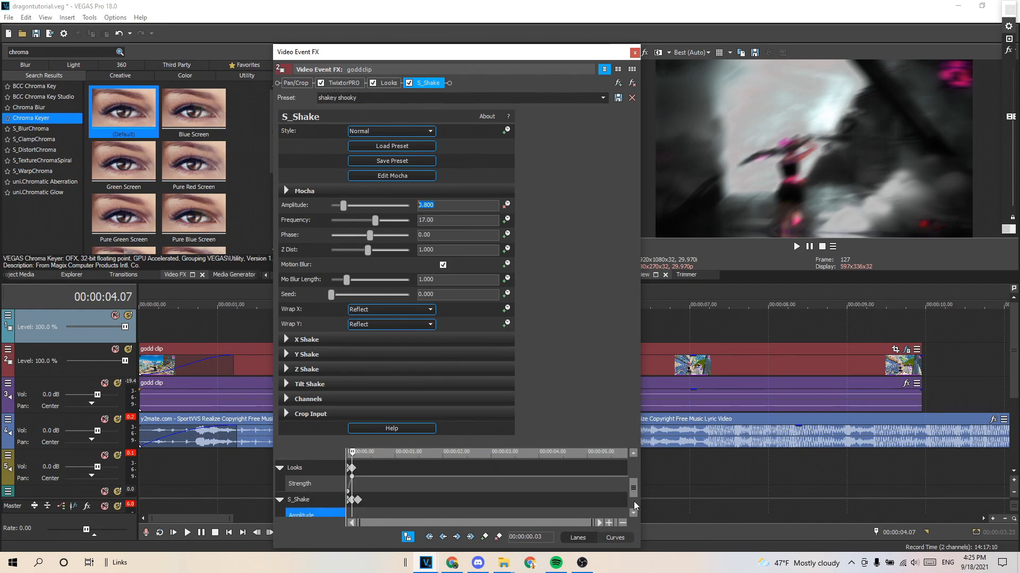
{"action": "left_click", "coordinate": [634, 500]}
{"action": "scroll", "coordinate": [391, 484], "scroll_direction": "up", "scroll_amount": 5}
{"action": "double_click", "coordinate": [386, 506]}
{"action": "left_click", "coordinate": [449, 511]}
{"action": "left_click", "coordinate": [284, 499]}
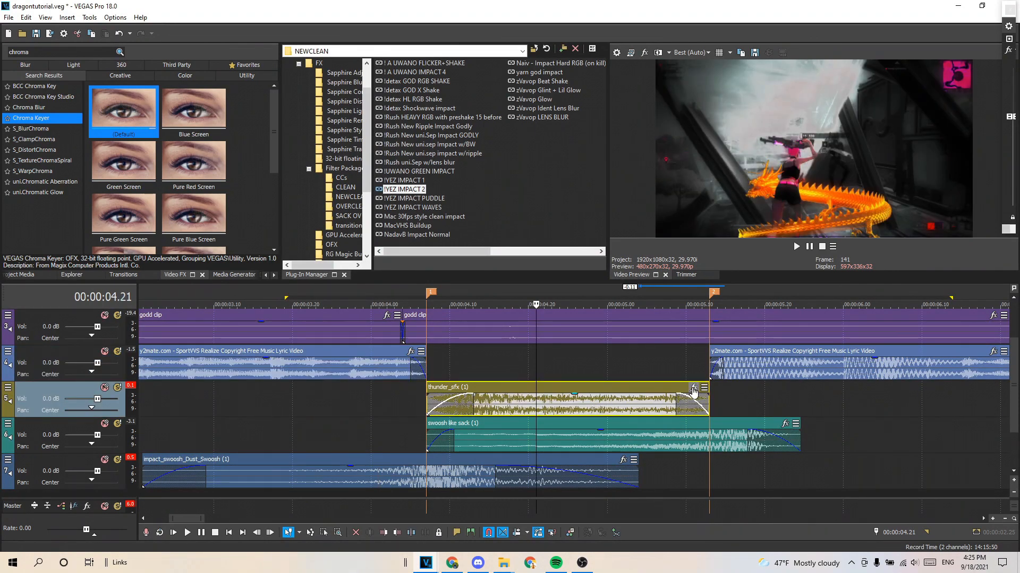
Step: Add Resonant Filter and Reverb to the thunder_sfx (1) event and apply the [Sys] Cathedral preset to the Reverb
{"action": "left_click", "coordinate": [692, 389]}
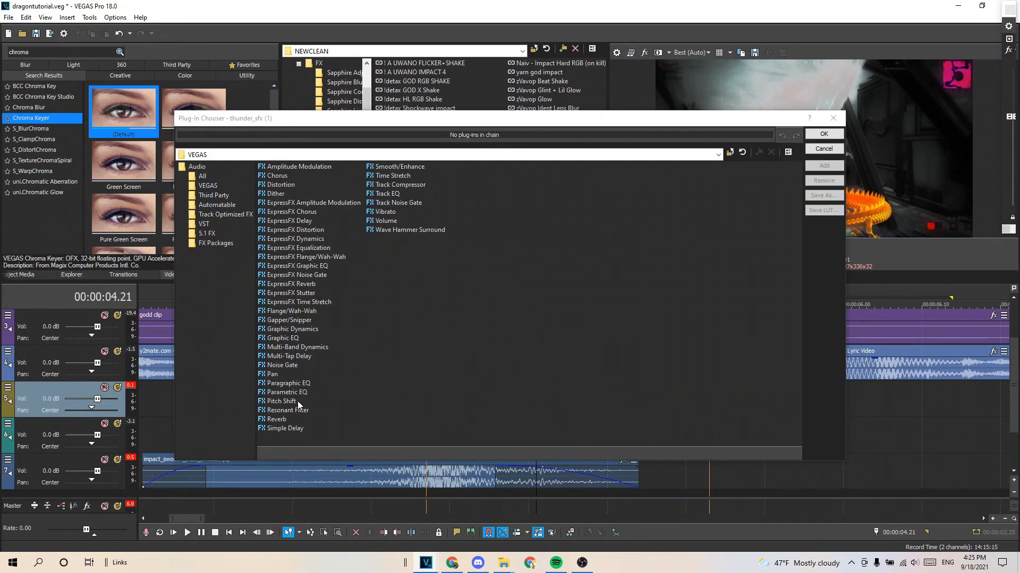
{"action": "left_click", "coordinate": [824, 166]}
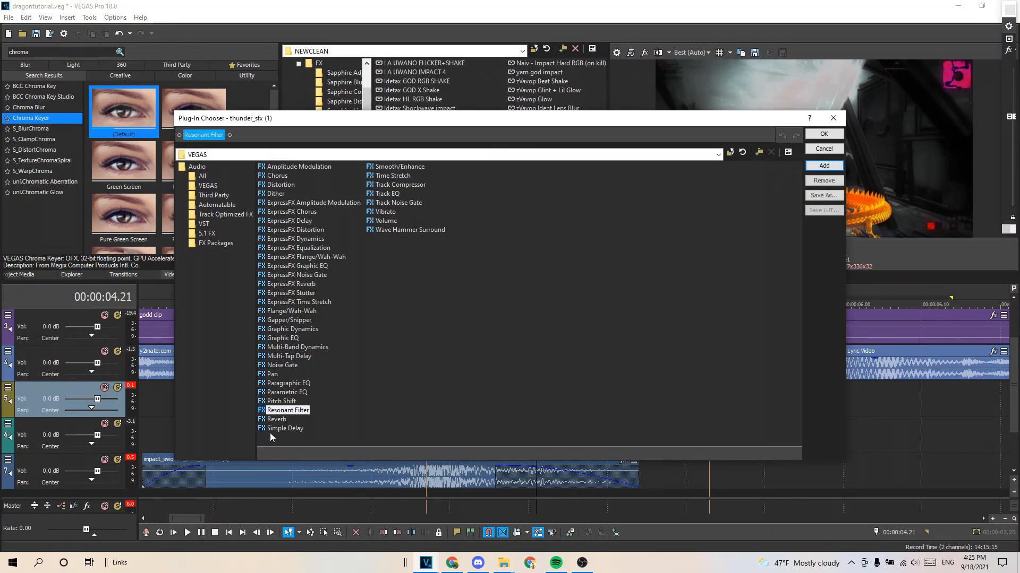
{"action": "left_click", "coordinate": [824, 134]}
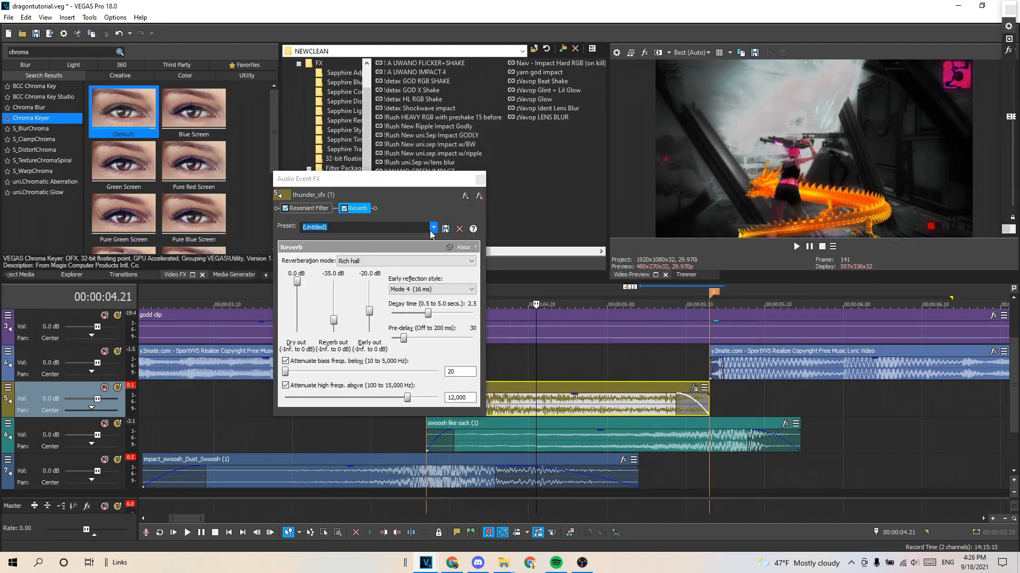
{"action": "left_click", "coordinate": [433, 228]}
{"action": "left_click", "coordinate": [346, 251]}
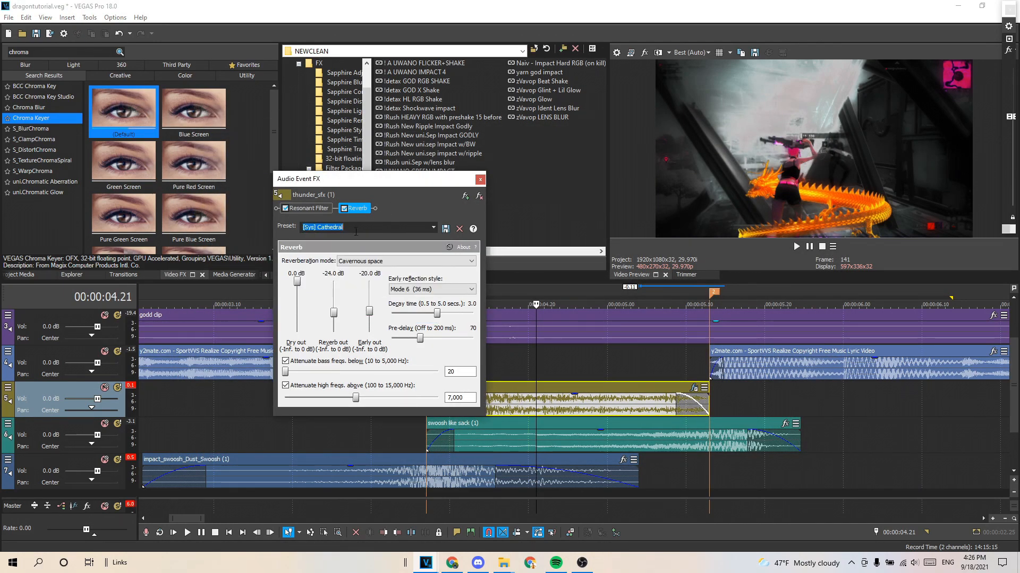
Step: Apply the [Sys] Muffler preset to the Resonant Filter on thunder_sfx (1), with Frequency at 1,280 Hz
{"action": "left_click", "coordinate": [327, 209]}
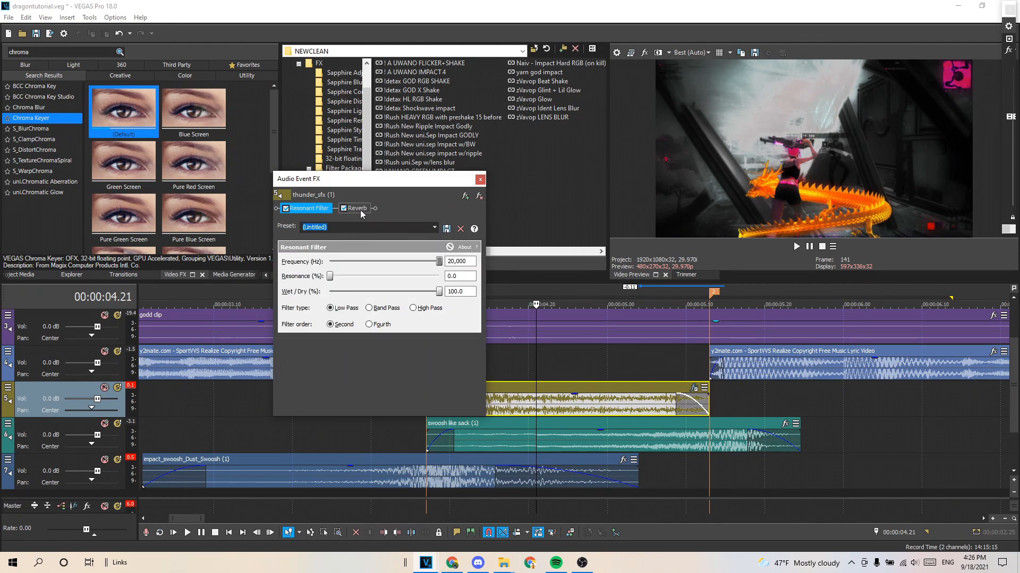
{"action": "left_click", "coordinate": [434, 227]}
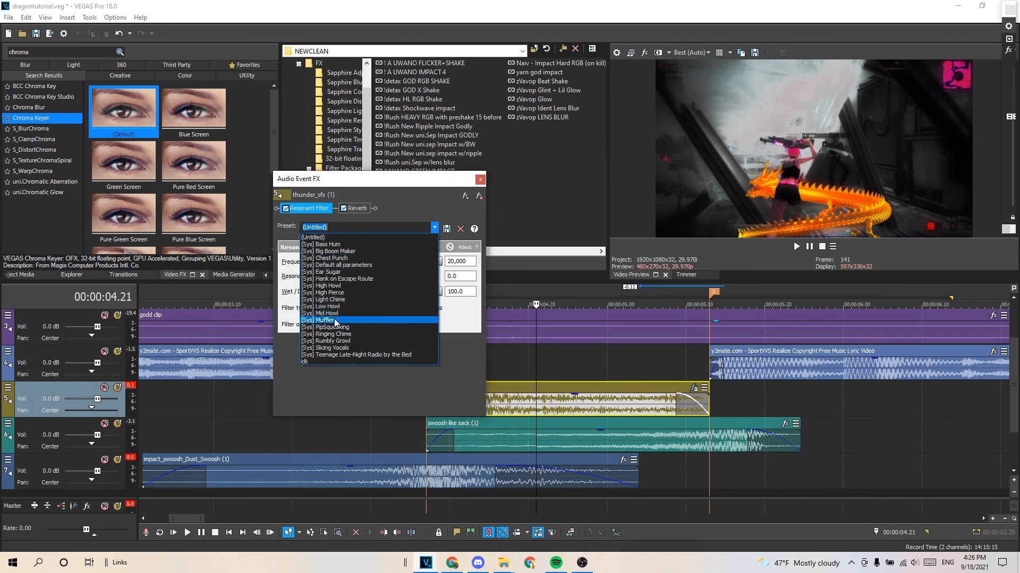
{"action": "left_click", "coordinate": [335, 320]}
{"action": "double_click", "coordinate": [466, 261]}
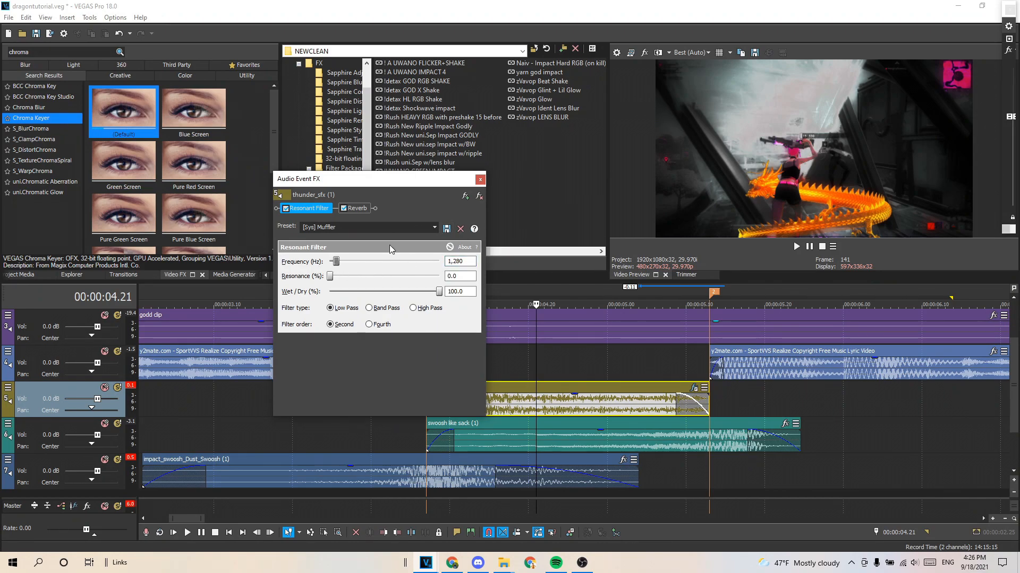
Step: Play back the region from 00:00:03.17 to 00:00:06.00 to check the layered sound effects
{"action": "key", "text": "space"}
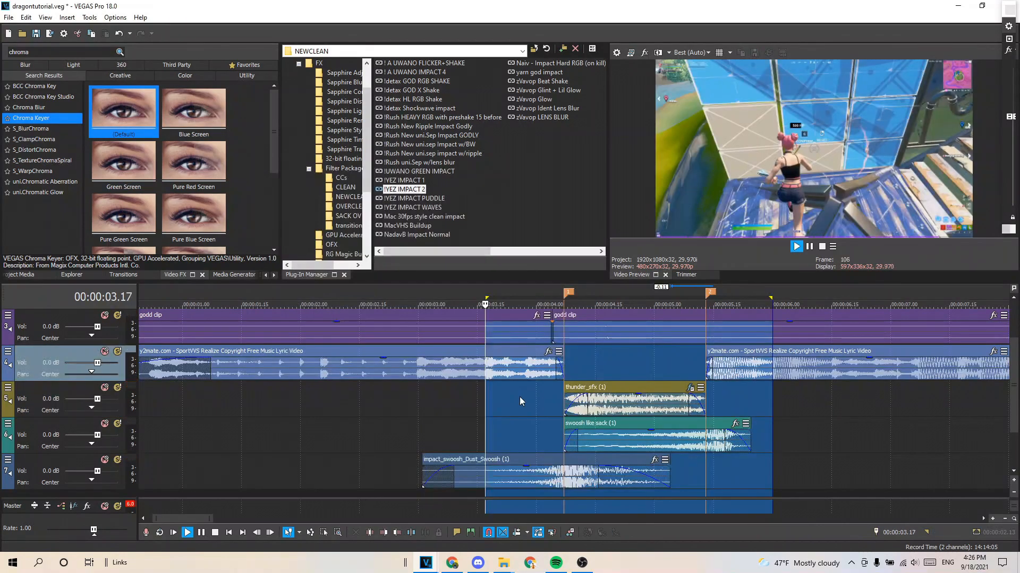
{"action": "scroll", "coordinate": [525, 396], "scroll_direction": "down", "scroll_amount": 2}
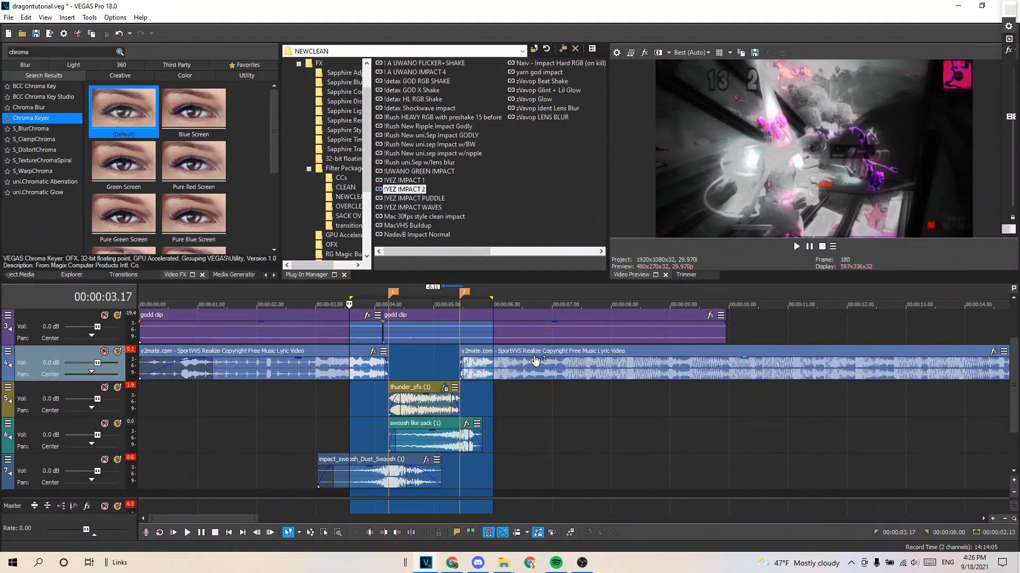
{"action": "key", "text": "space"}
Step: Select the second godd clip and play from within the dragon section to review the footage past the second marker
{"action": "left_click", "coordinate": [454, 333]}
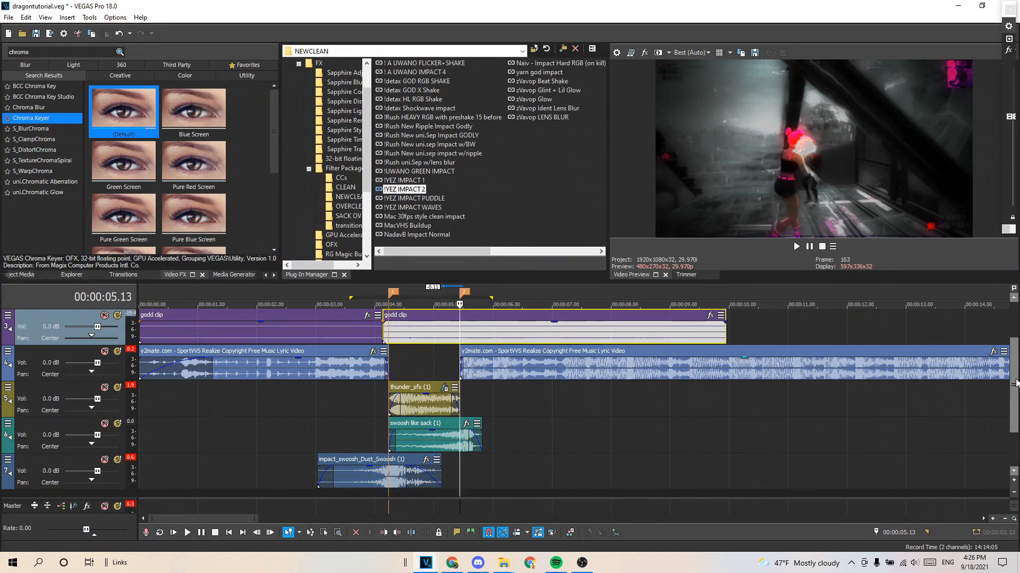
{"action": "scroll", "coordinate": [478, 366], "scroll_direction": "up", "scroll_amount": 2}
{"action": "left_click", "coordinate": [442, 367]}
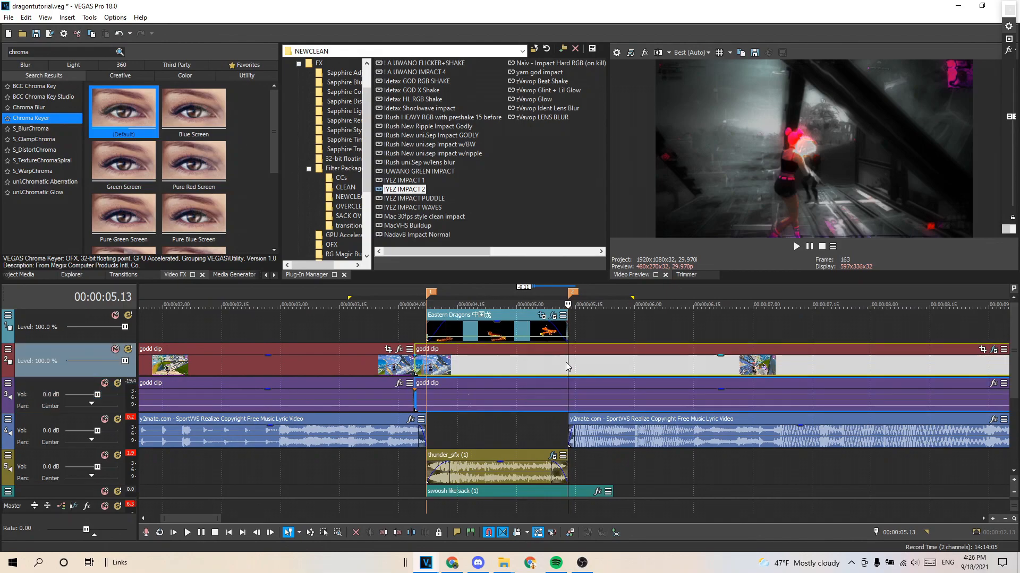
{"action": "key", "text": "space"}
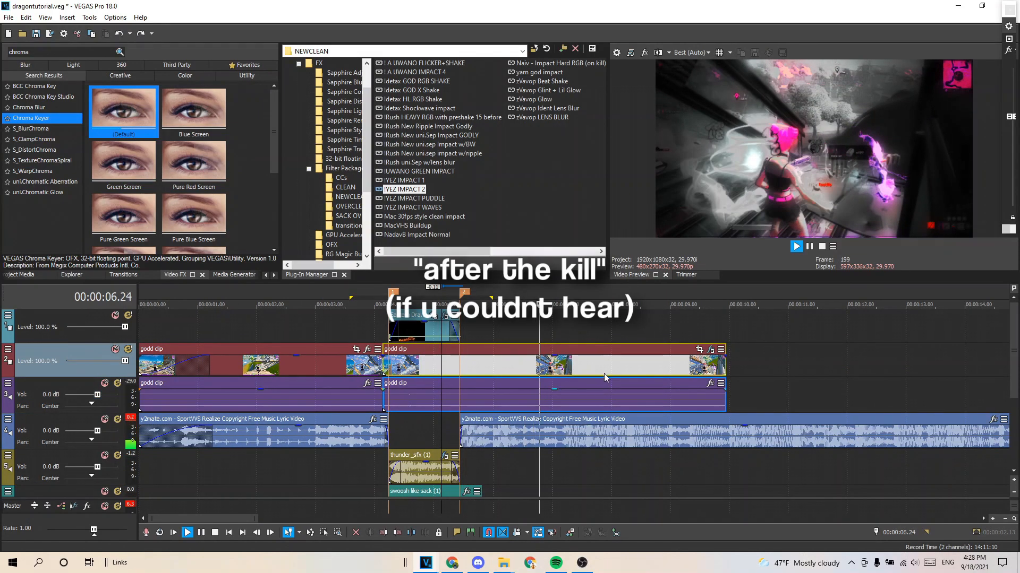
Step: Split the second godd clip at the second marker, 00:00:05.13
{"action": "key", "text": "space"}
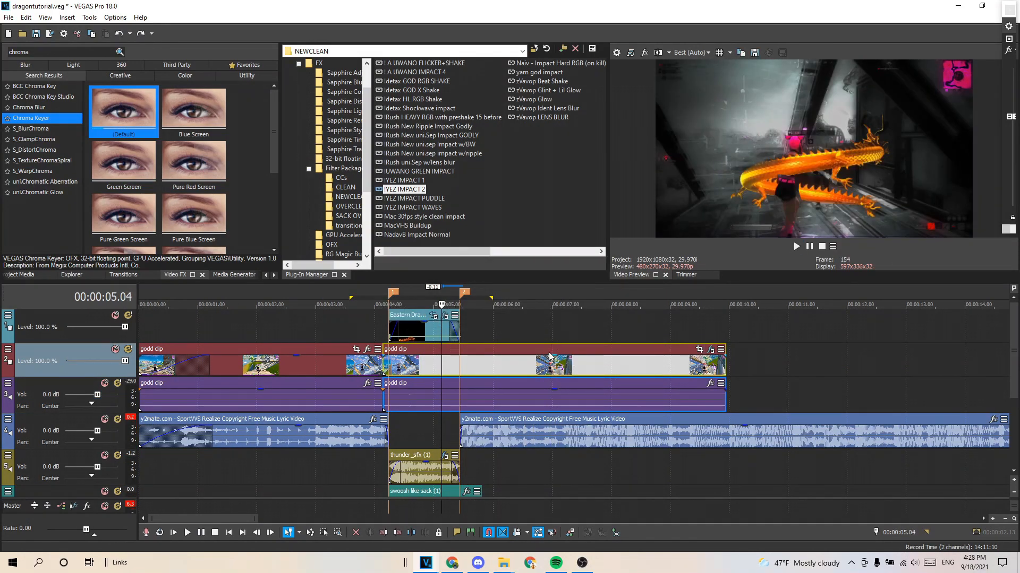
{"action": "left_click", "coordinate": [530, 361]}
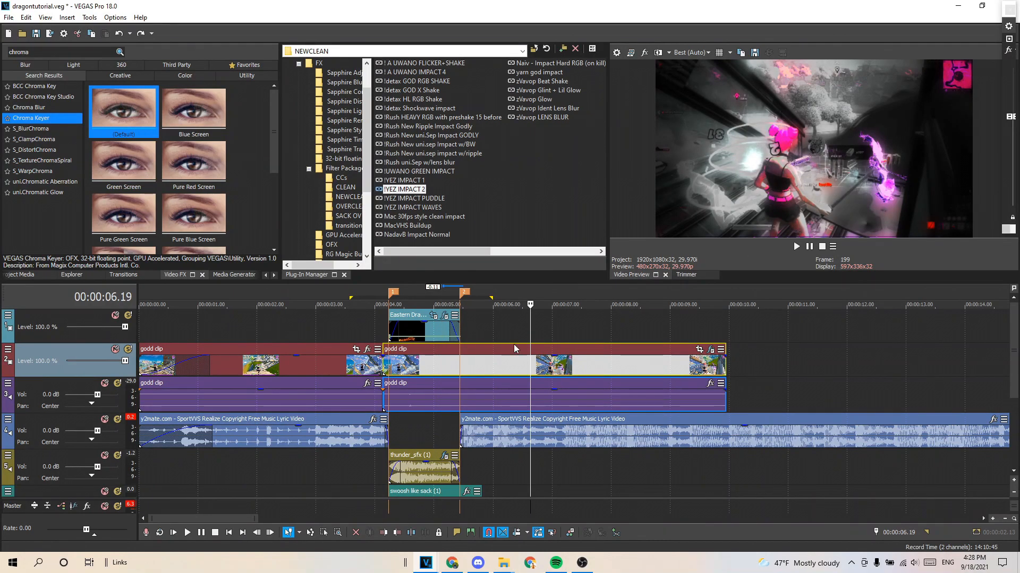
{"action": "left_click", "coordinate": [458, 348]}
{"action": "scroll", "coordinate": [525, 341], "scroll_direction": "up", "scroll_amount": 4}
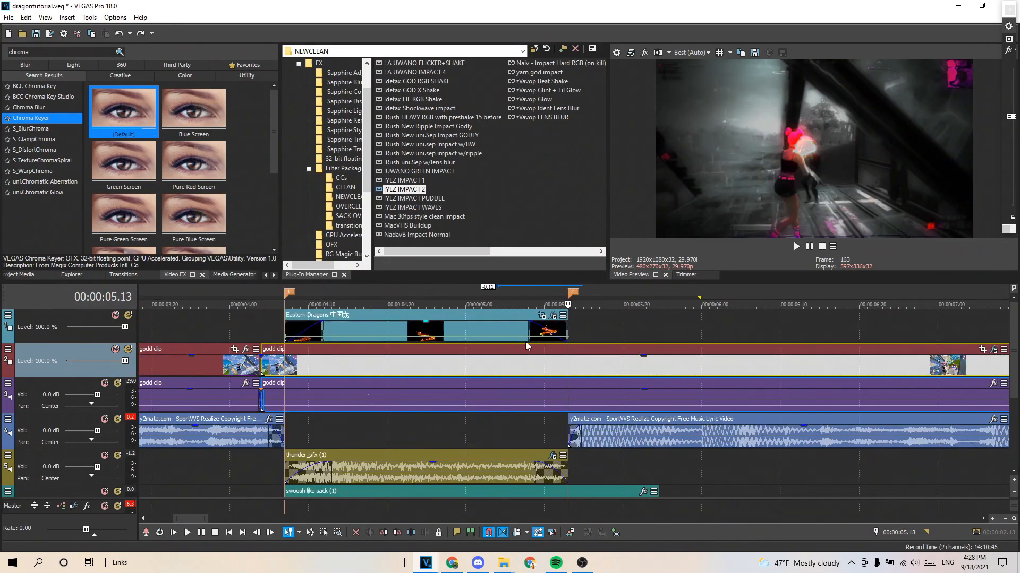
{"action": "scroll", "coordinate": [596, 360], "scroll_direction": "down", "scroll_amount": 4}
{"action": "key", "text": "s"}
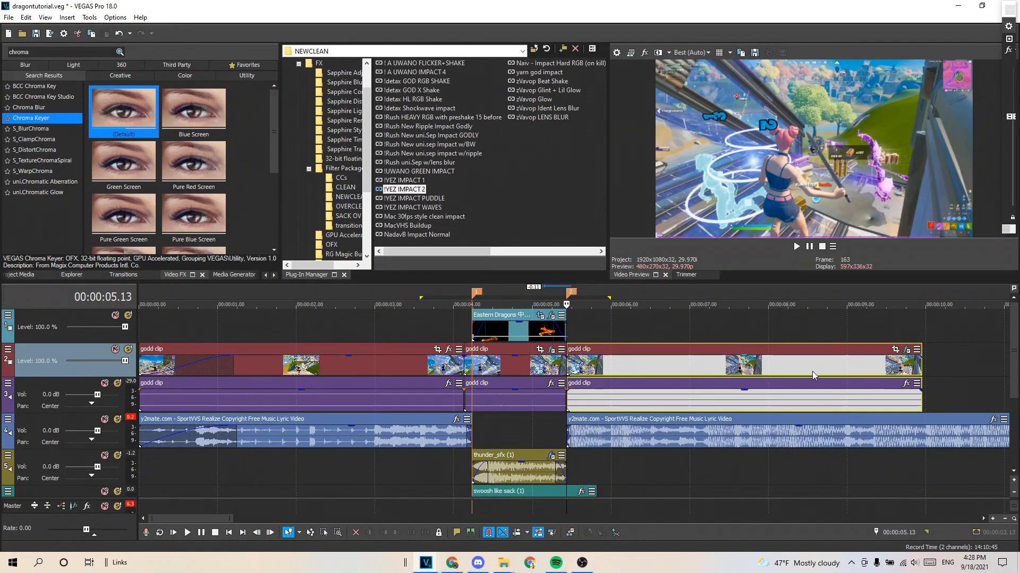
Step: Remove the TwixtorPRO, Looks and S_Shake effects from the godd clip segment after the second marker
{"action": "left_click", "coordinate": [907, 350]}
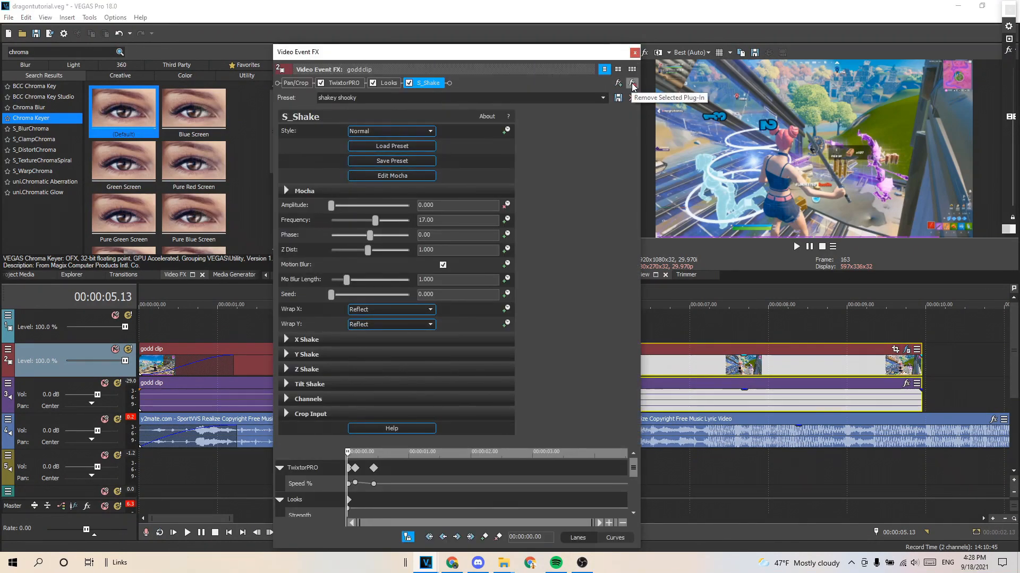
{"action": "left_click", "coordinate": [631, 84]}
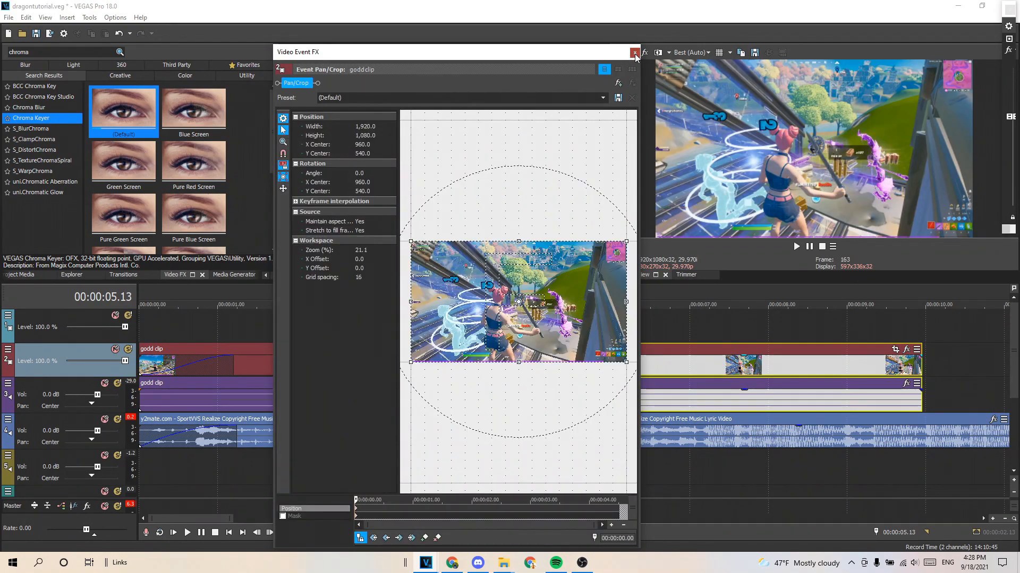
{"action": "left_click", "coordinate": [634, 53]}
Step: Insert a Velocity envelope on the last godd clip segment
{"action": "right_click", "coordinate": [624, 362]}
{"action": "mouse_move", "coordinate": [739, 445]}
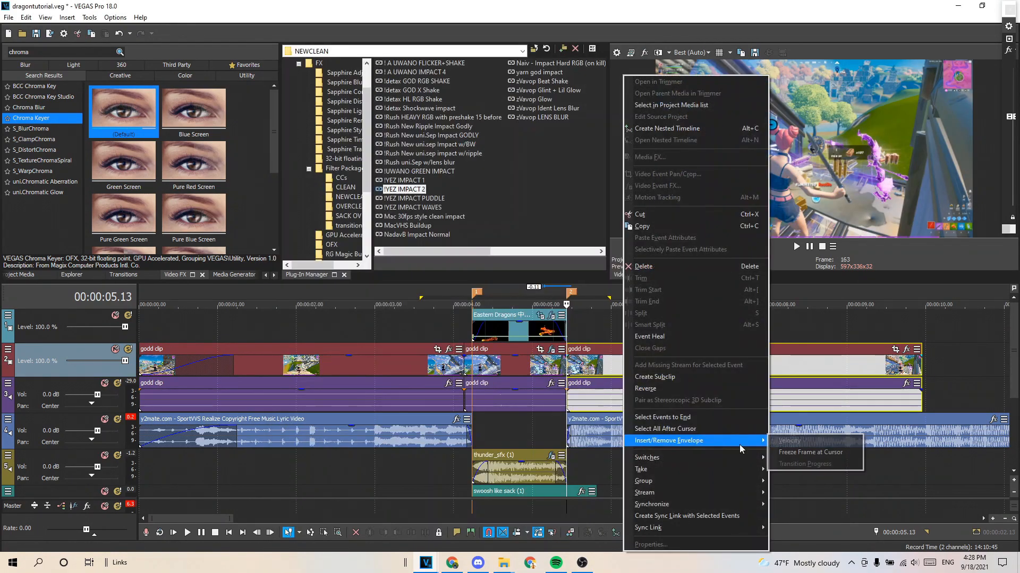
{"action": "left_click", "coordinate": [598, 366]}
{"action": "left_click", "coordinate": [598, 366]}
{"action": "right_click", "coordinate": [611, 366]}
{"action": "left_click", "coordinate": [774, 440]}
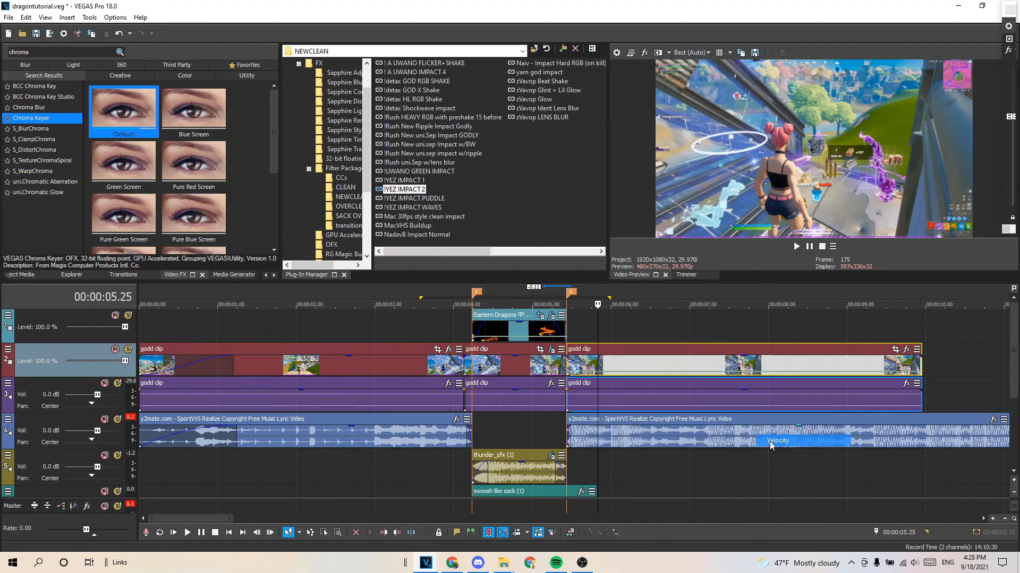
Step: Add a velocity point at 00:00:05.19 on the last godd clip and set the envelope's starting point to 200%
{"action": "left_click", "coordinate": [569, 360]}
{"action": "scroll", "coordinate": [579, 360], "scroll_direction": "up", "scroll_amount": 2}
{"action": "key", "text": "space"}
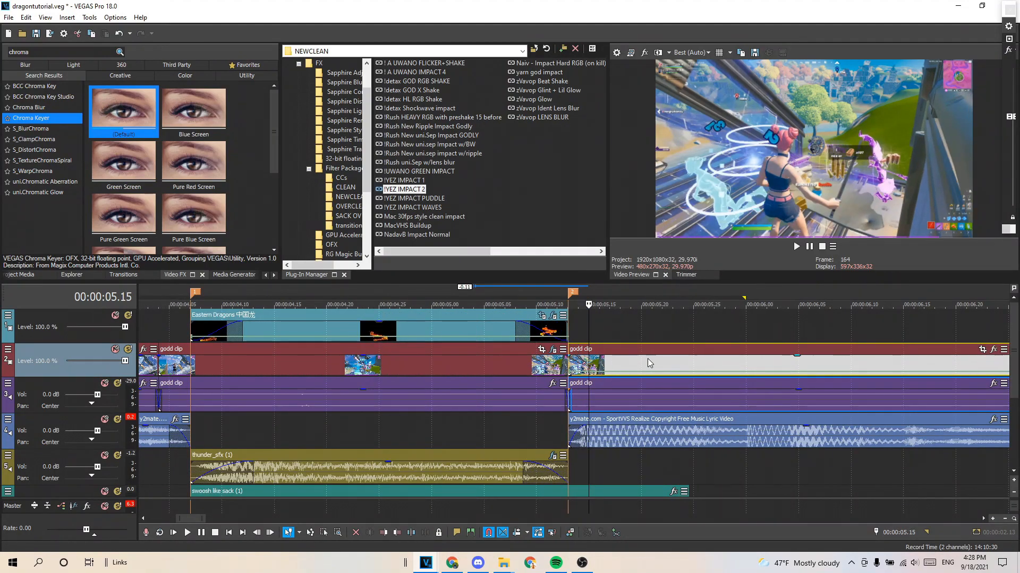
{"action": "key", "text": "space"}
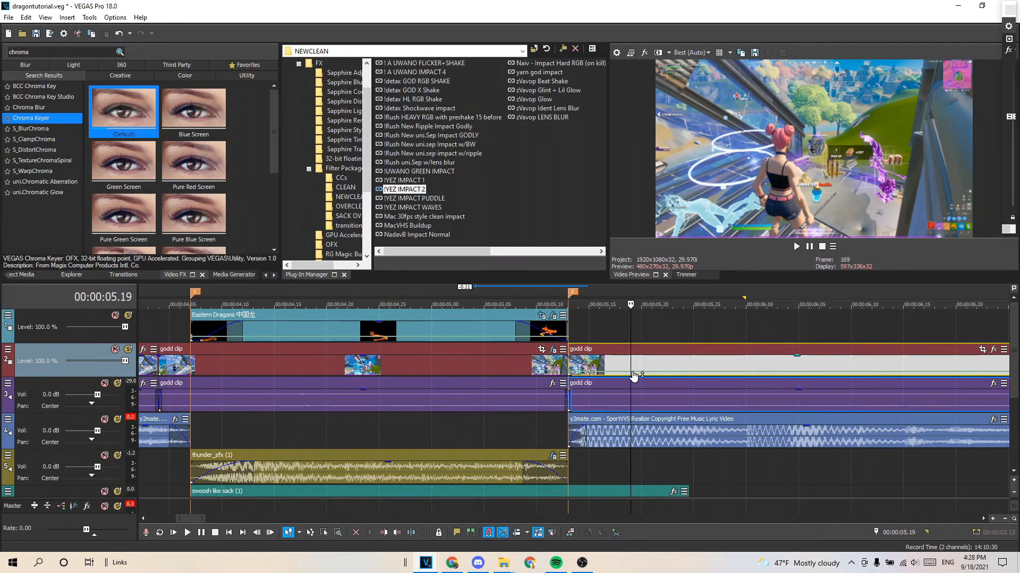
{"action": "double_click", "coordinate": [632, 373]}
{"action": "right_click", "coordinate": [633, 372]}
{"action": "left_click", "coordinate": [667, 168]}
{"action": "right_click", "coordinate": [569, 372]}
{"action": "left_click", "coordinate": [593, 235]}
{"action": "type", "text": "2"}
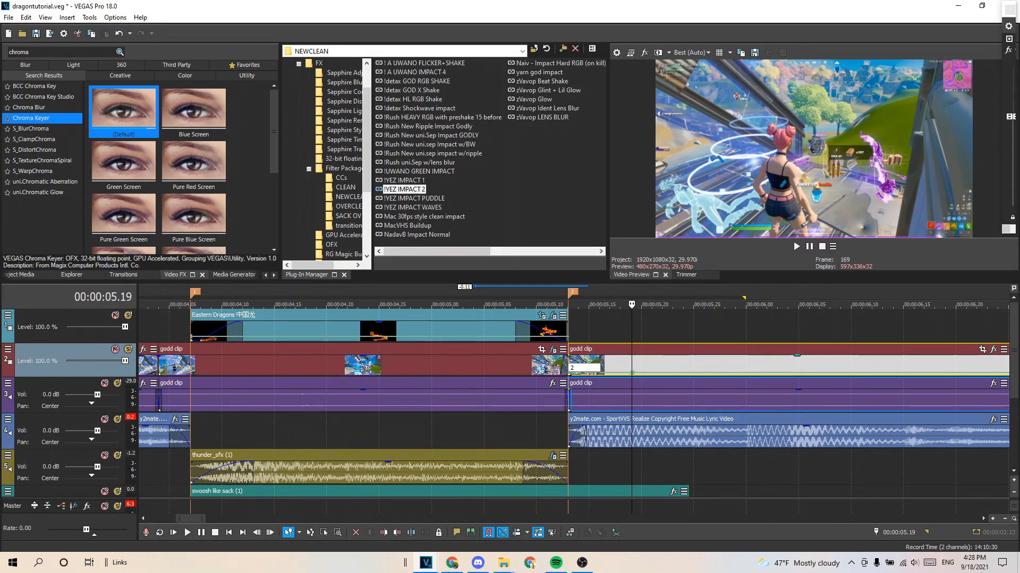
{"action": "type", "text": "00"}
{"action": "key", "text": "Return"}
Step: Compare the frames on either side of the second marker, and extend the start of the separated last godd clip about 1 second earlier
{"action": "left_click", "coordinate": [564, 332]}
{"action": "scroll", "coordinate": [596, 337], "scroll_direction": "down", "scroll_amount": 1}
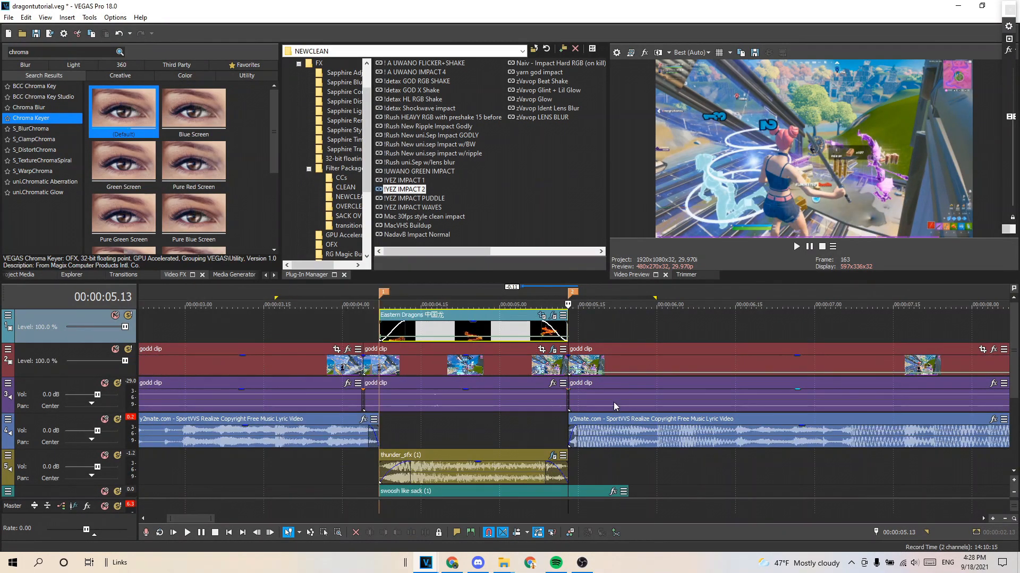
{"action": "key", "text": "Left"}
{"action": "key", "text": "Right"}
{"action": "key", "text": "Left"}
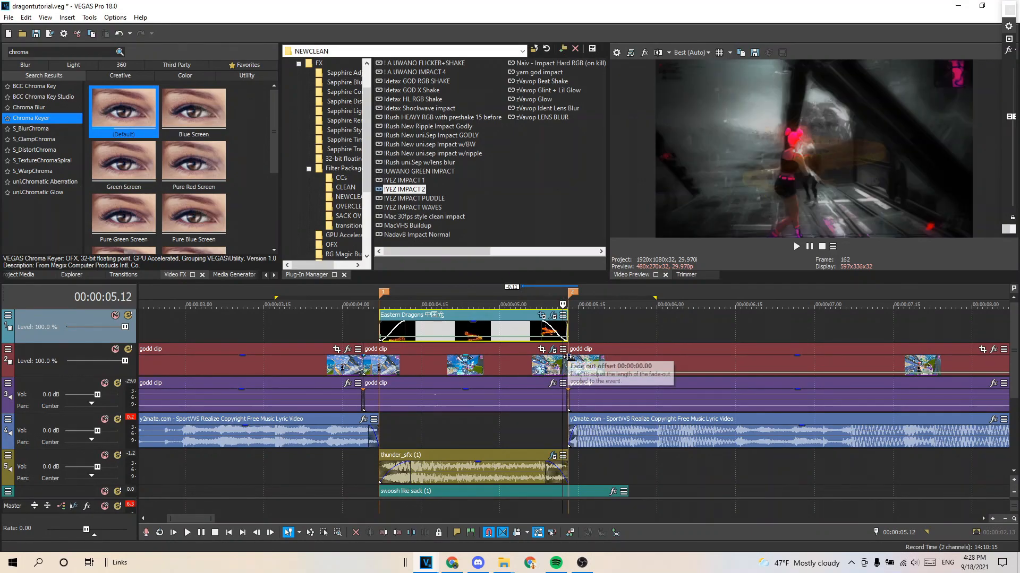
{"action": "key", "text": "Right"}
{"action": "key", "text": "Left"}
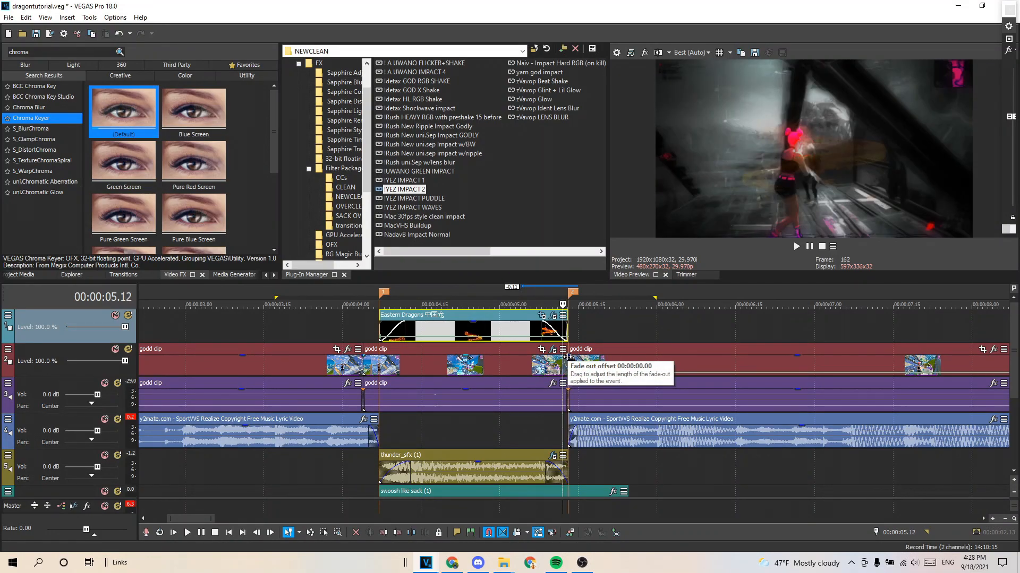
{"action": "key", "text": "Right"}
{"action": "scroll", "coordinate": [652, 344], "scroll_direction": "down", "scroll_amount": 3}
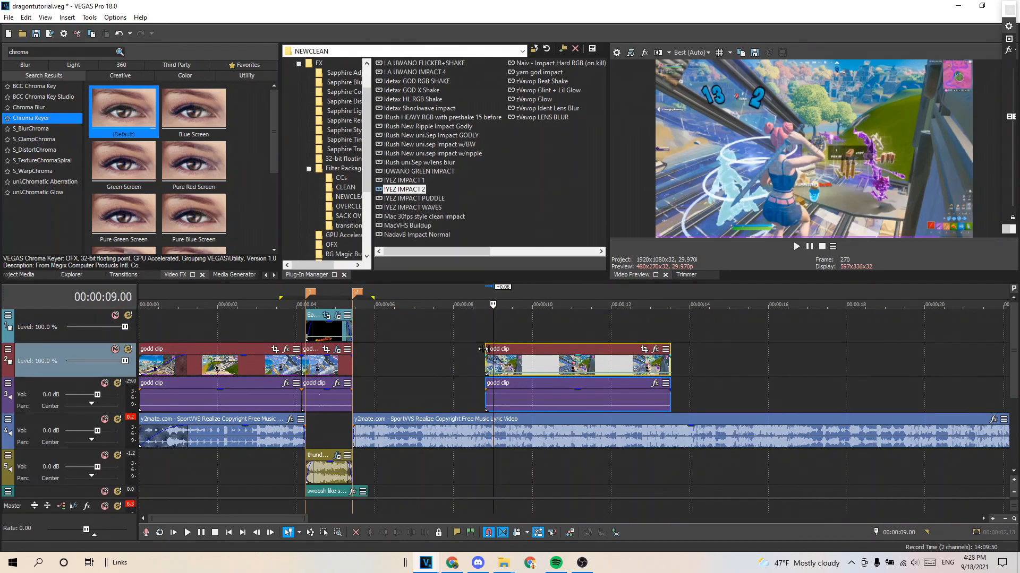
{"action": "left_click_drag", "start_coordinate": [483, 349], "coordinate": [441, 348]}
Step: Find the matching frame, trim the last godd clip's start at 00:00:08.02 and move the clip against the second marker
{"action": "key", "text": "Right"}
{"action": "key", "text": "Right"}
{"action": "key", "text": "Right"}
{"action": "key", "text": "Right"}
{"action": "key", "text": "Right"}
{"action": "key", "text": "Right"}
{"action": "key", "text": "Right"}
{"action": "key", "text": "Right"}
{"action": "key", "text": "Right"}
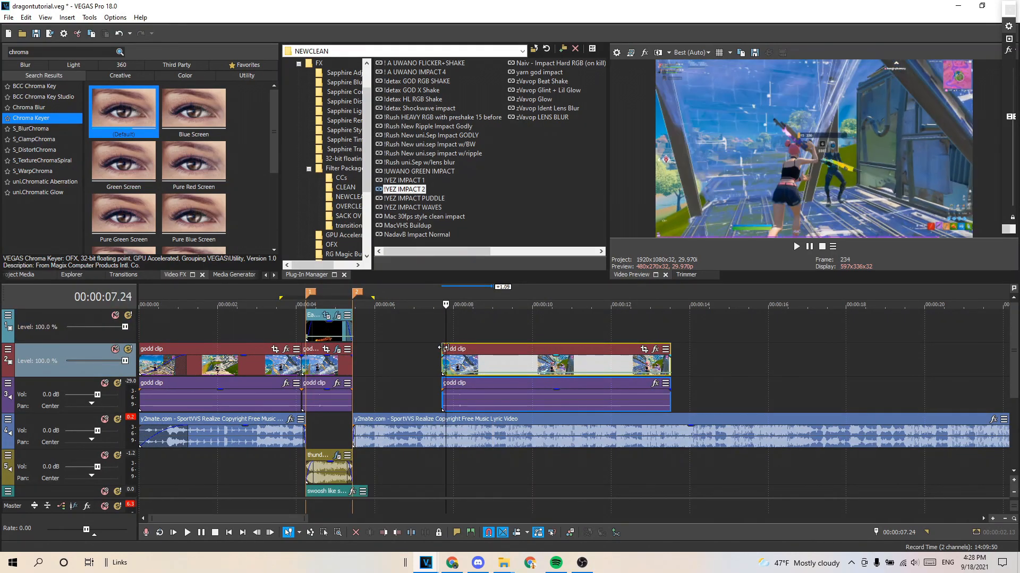
{"action": "key", "text": "Right"}
{"action": "key", "text": "Right"}
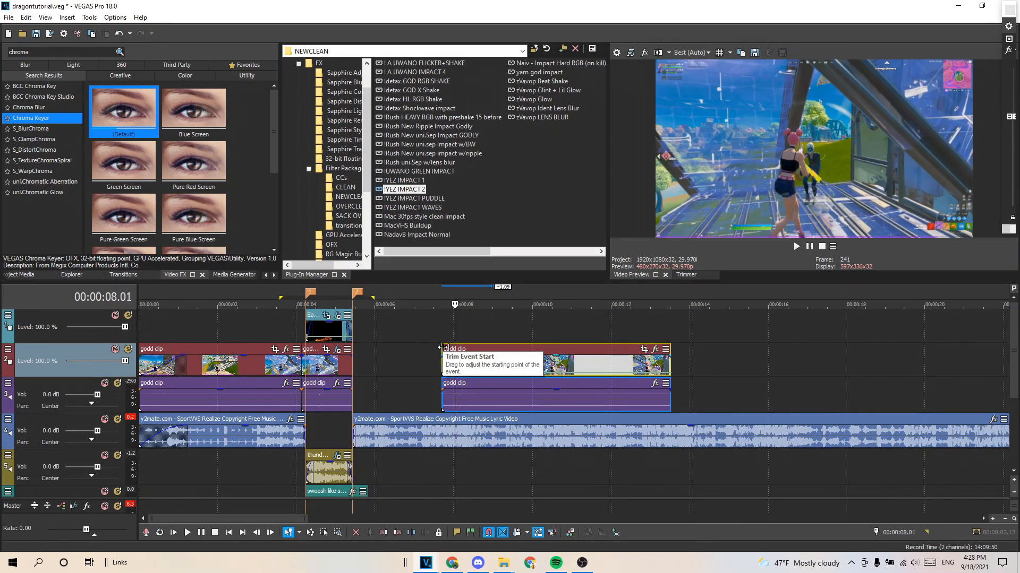
{"action": "scroll", "coordinate": [527, 330], "scroll_direction": "up", "scroll_amount": 2}
{"action": "left_click_drag", "start_coordinate": [546, 345], "coordinate": [428, 354]}
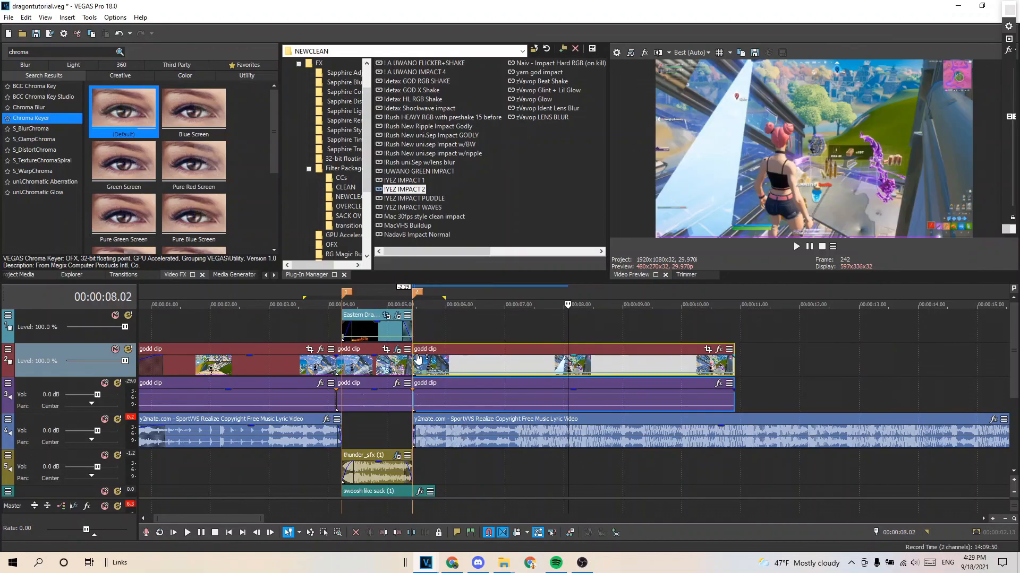
Step: Play back the dragon section across the second marker to check the transition into the last godd clip
{"action": "left_click", "coordinate": [408, 365]}
{"action": "scroll", "coordinate": [425, 363], "scroll_direction": "up", "scroll_amount": 4}
{"action": "key", "text": "space"}
{"action": "key", "text": "space"}
{"action": "key", "text": "space"}
{"action": "scroll", "coordinate": [683, 384], "scroll_direction": "down", "scroll_amount": 5}
{"action": "key", "text": "space"}
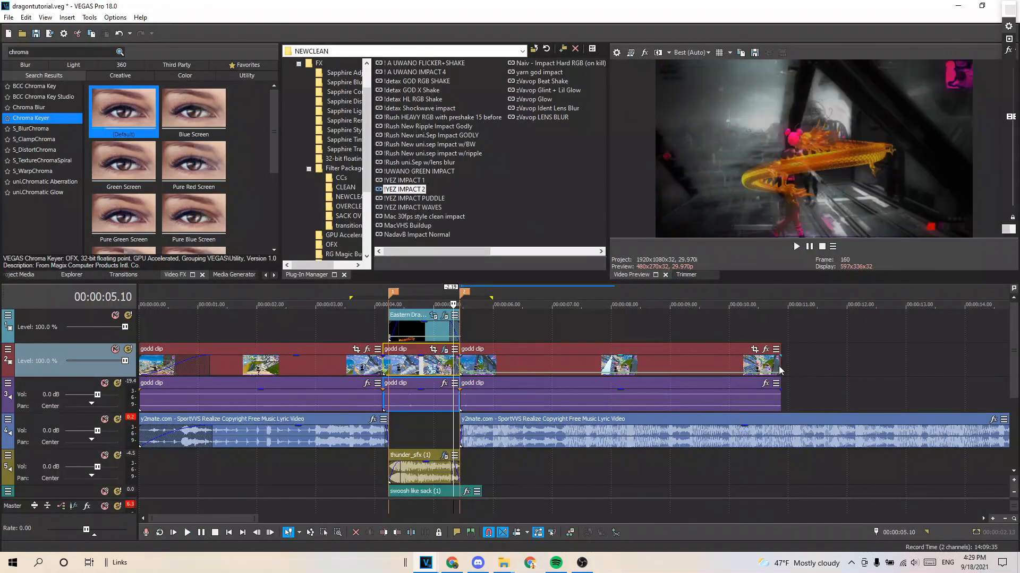
Step: Shorten the last godd clip to end at 00:00:06.17 and apply the !YEZ IMPACT 2 filter package to it
{"action": "left_click_drag", "start_coordinate": [601, 355], "coordinate": [525, 357]}
{"action": "left_click_drag", "start_coordinate": [411, 190], "coordinate": [490, 306]}
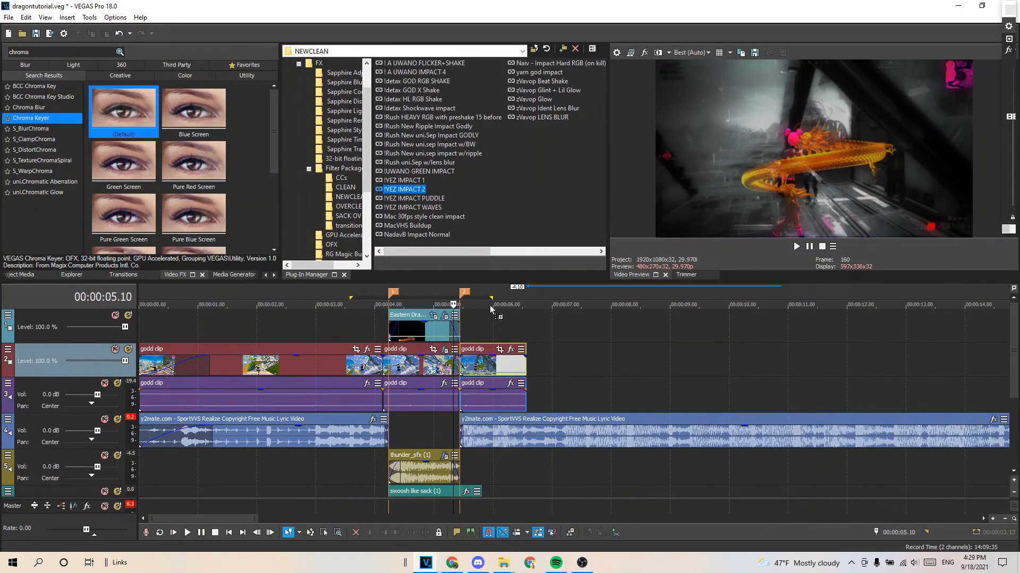
{"action": "left_click_drag", "start_coordinate": [486, 369], "coordinate": [486, 370]}
{"action": "left_click", "coordinate": [634, 53]}
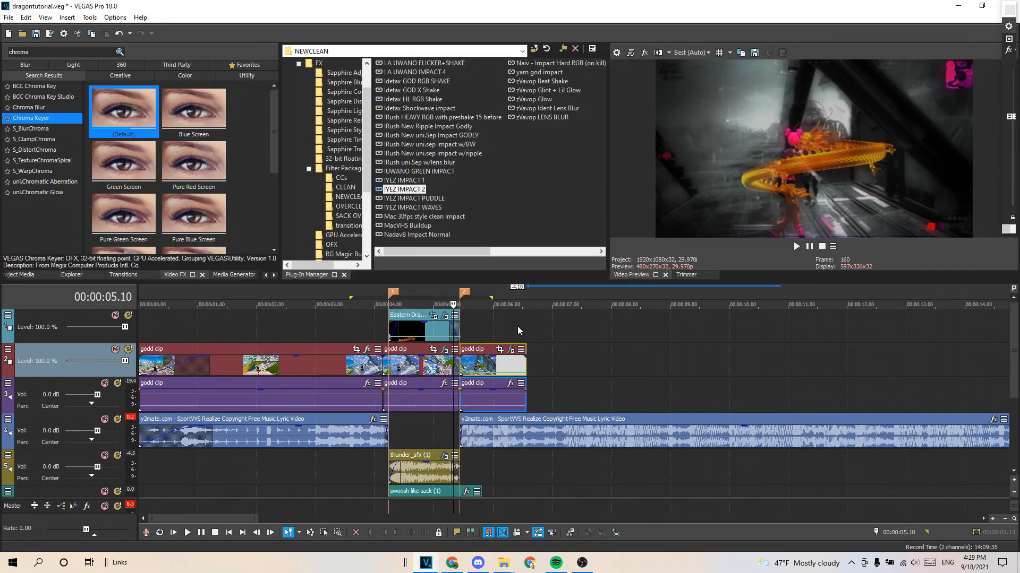
Step: Select the region from 00:00:00.00 to 00:00:06.17 and play back the complete edit
{"action": "key", "text": "space"}
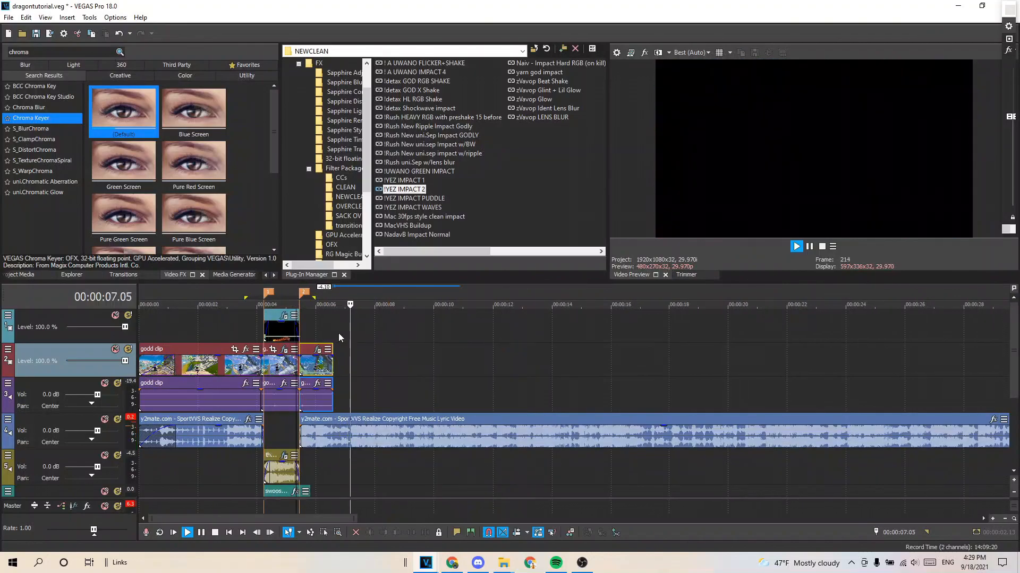
{"action": "key", "text": "space"}
{"action": "left_click_drag", "start_coordinate": [332, 328], "coordinate": [139, 331]}
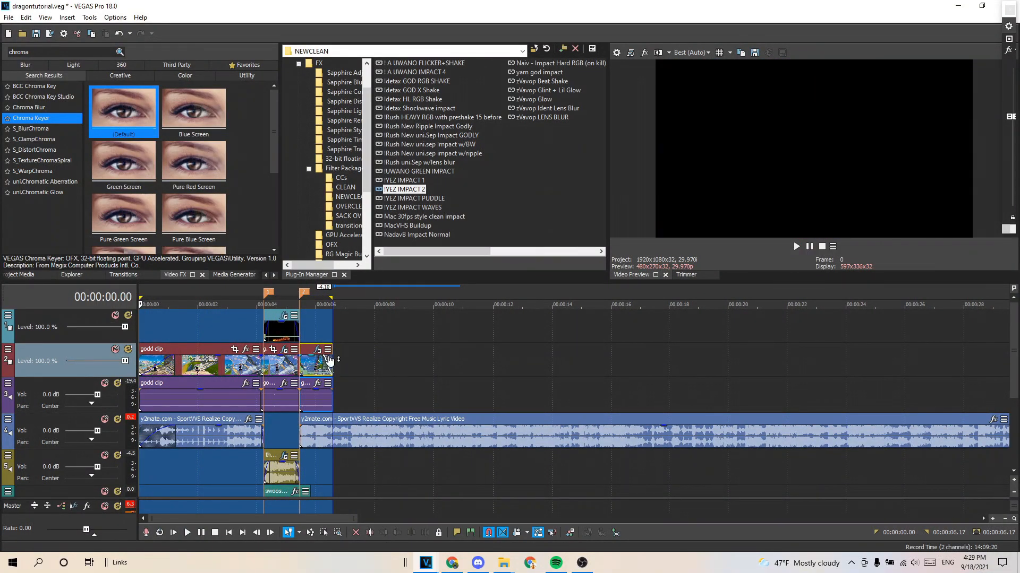
{"action": "key", "text": "space"}
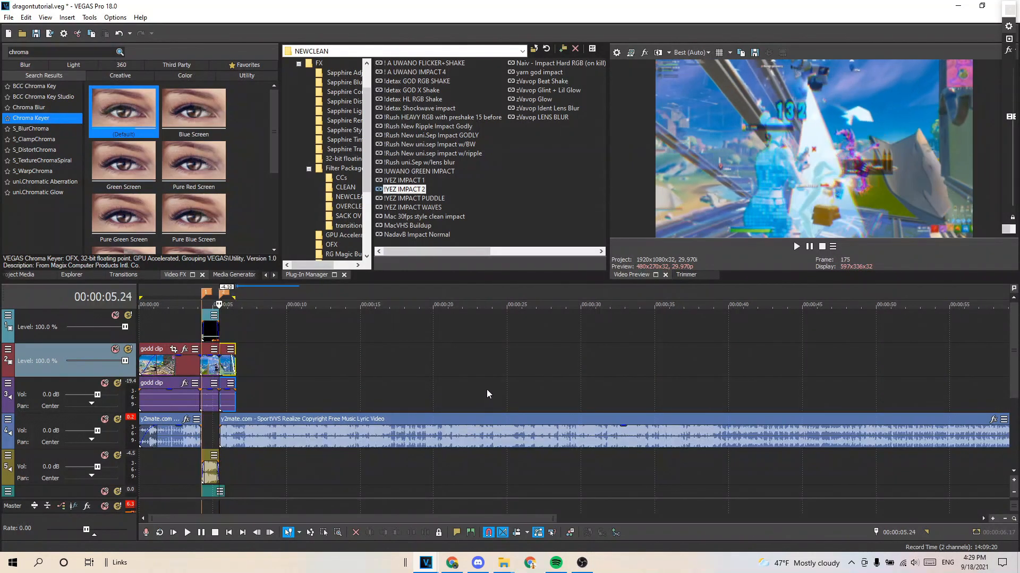
{"action": "key", "text": "space"}
{"action": "scroll", "coordinate": [483, 410], "scroll_direction": "up", "scroll_amount": 5}
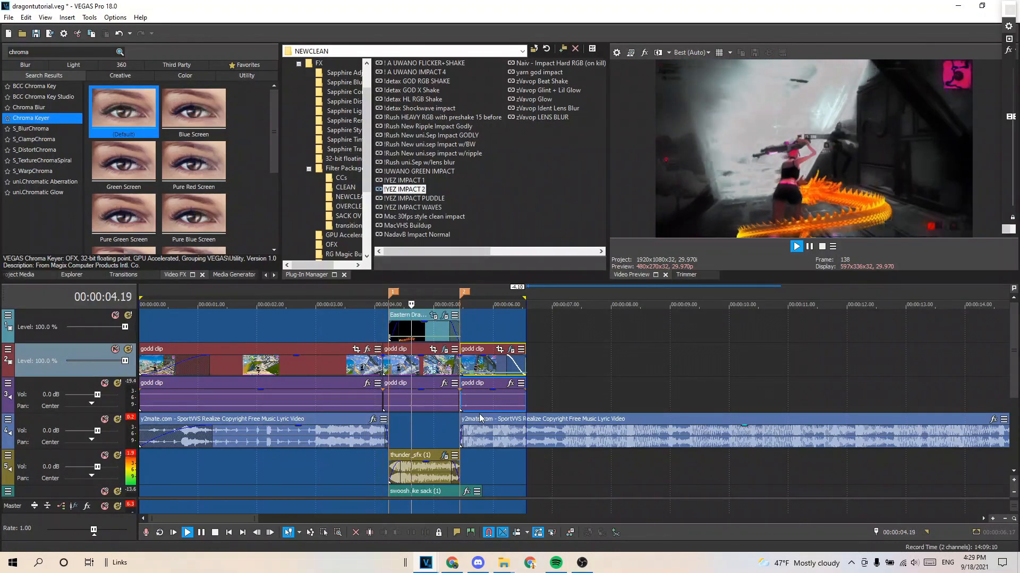
{"action": "key", "text": "space"}
{"action": "scroll", "coordinate": [502, 411], "scroll_direction": "down", "scroll_amount": 3}
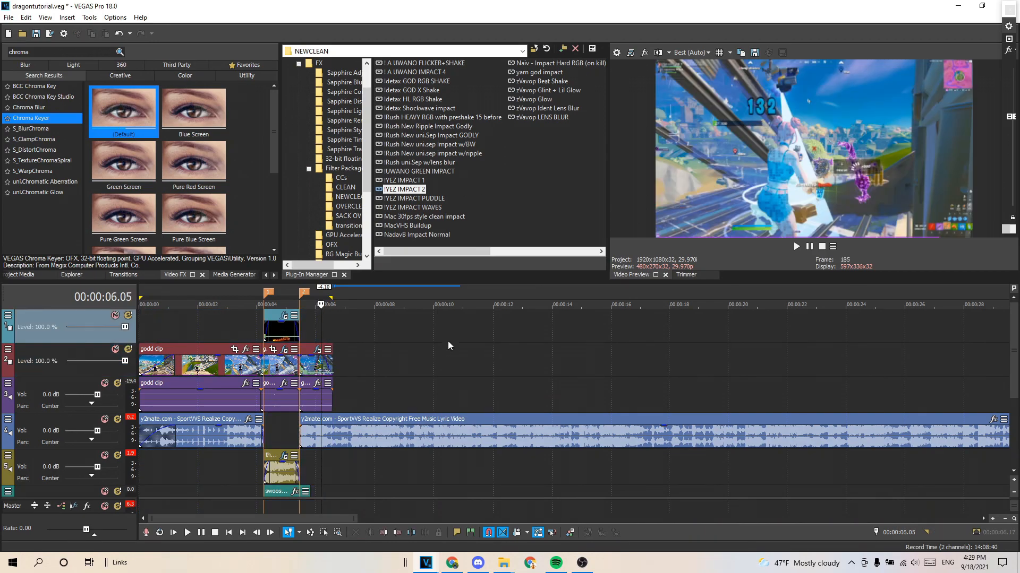
{"action": "scroll", "coordinate": [449, 361], "scroll_direction": "up", "scroll_amount": 3}
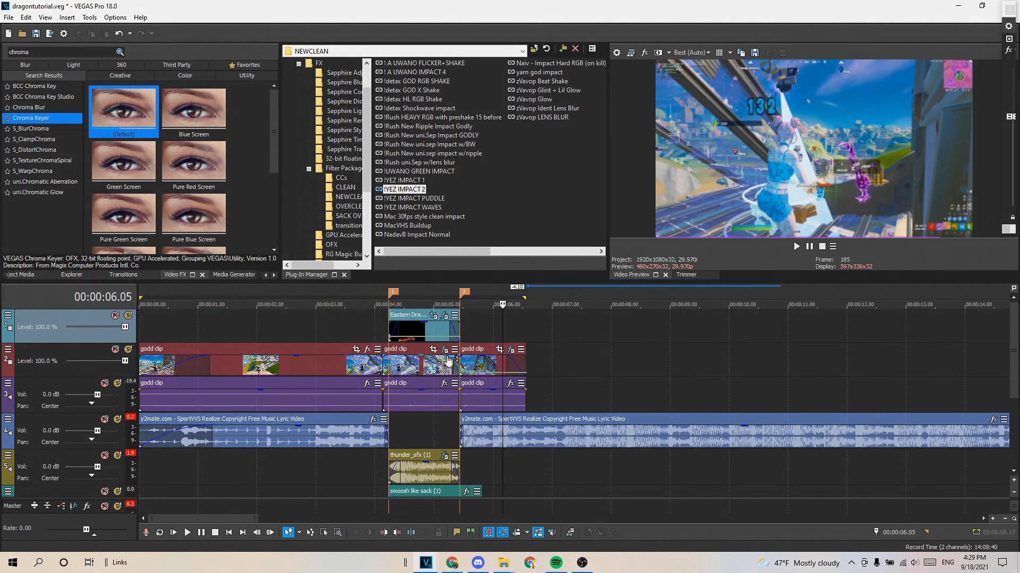
{"action": "scroll", "coordinate": [448, 362], "scroll_direction": "up", "scroll_amount": 1}
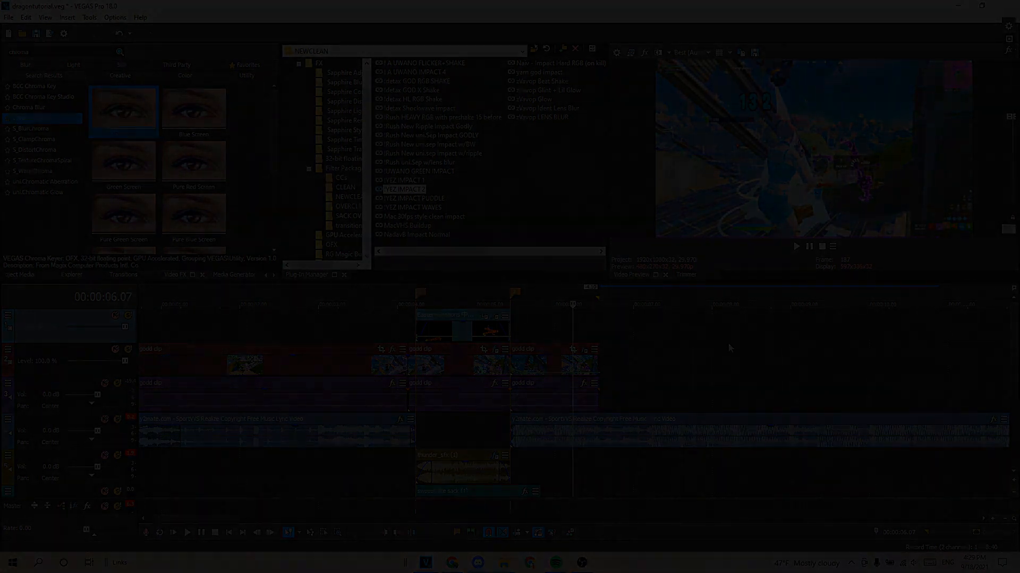